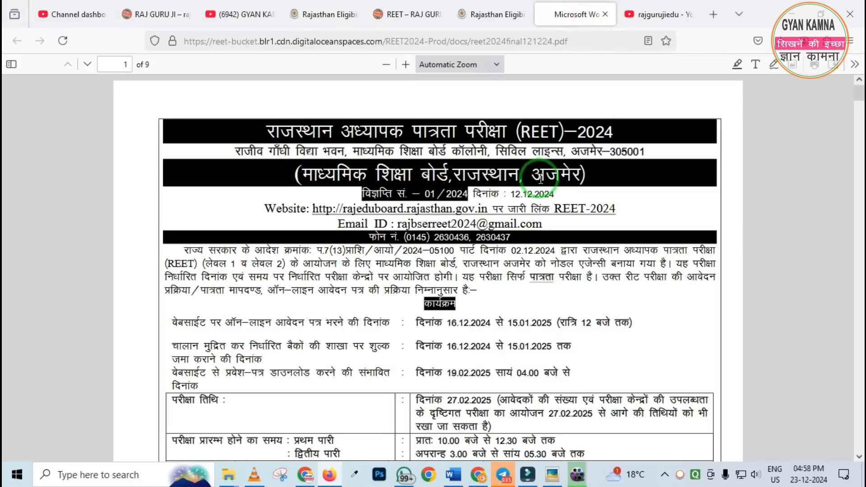
Switch to the reet2024.co.in home page and point out the website's address
scroll(537, 210, up, 15)
click(343, 5)
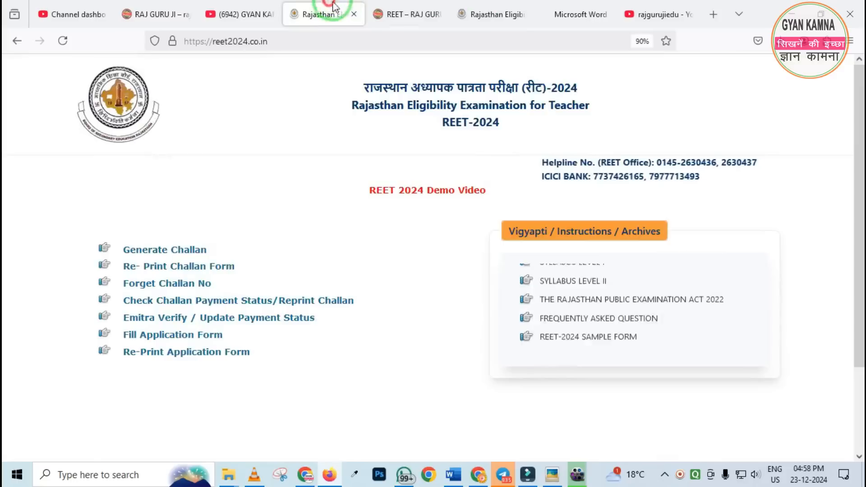
click(243, 14)
click(318, 15)
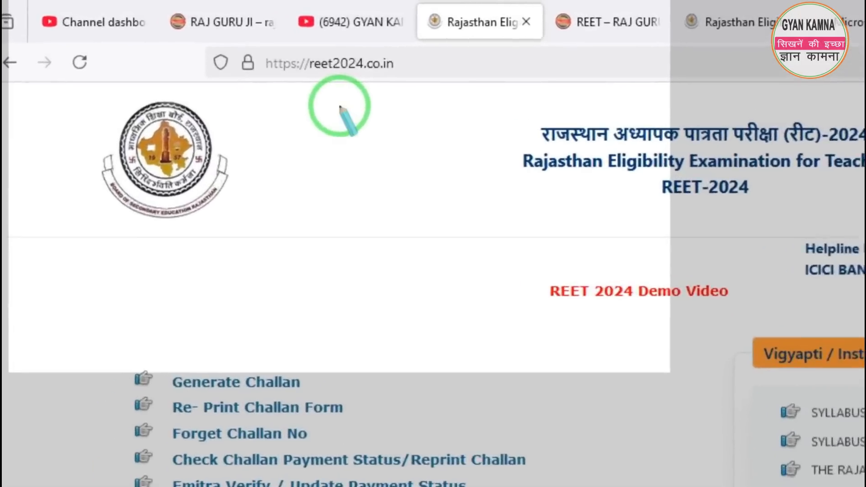
drag(192, 28, 212, 49)
drag(395, 94, 554, 125)
right_click(348, 128)
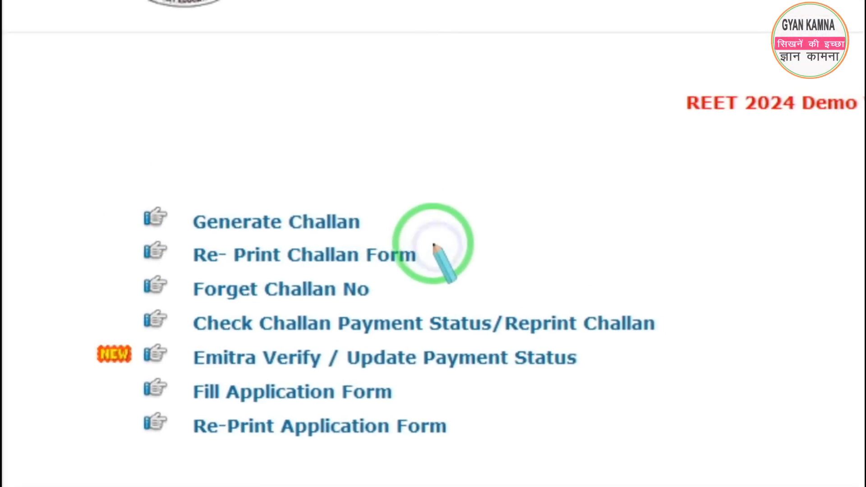
Start generating a challan with the form for both Level-I and Level-II, accepting the educational qualification declaration
click(323, 222)
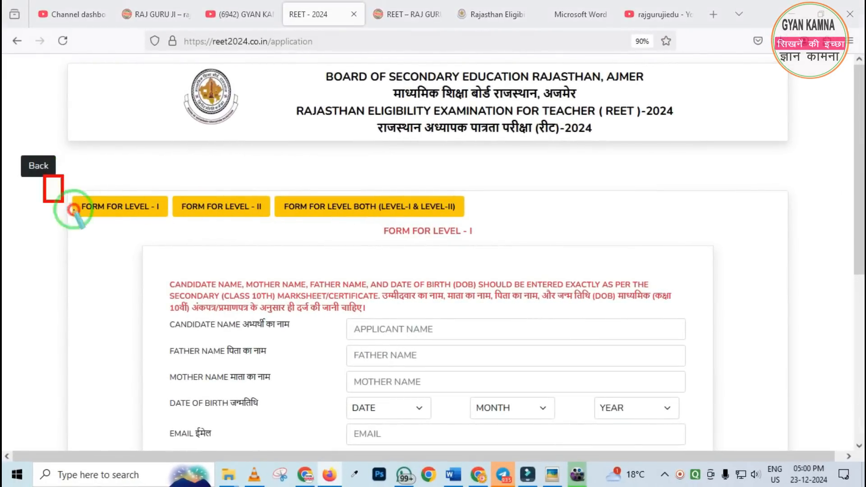
drag(74, 209, 512, 246)
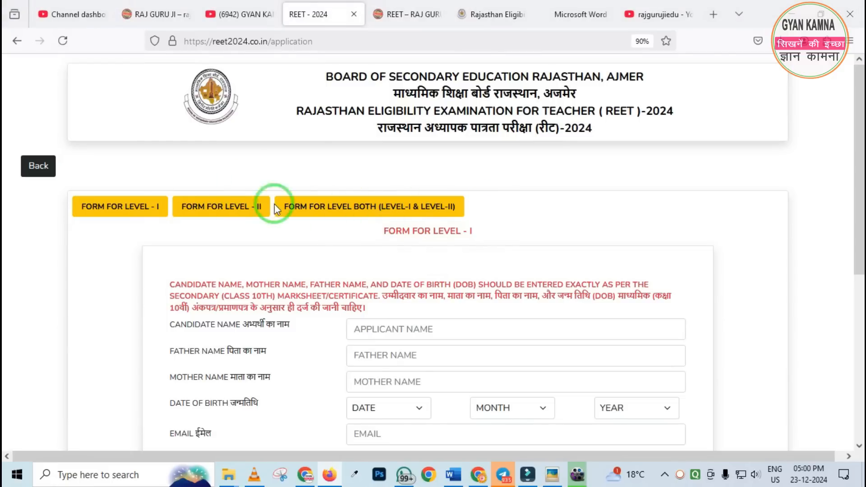
click(378, 216)
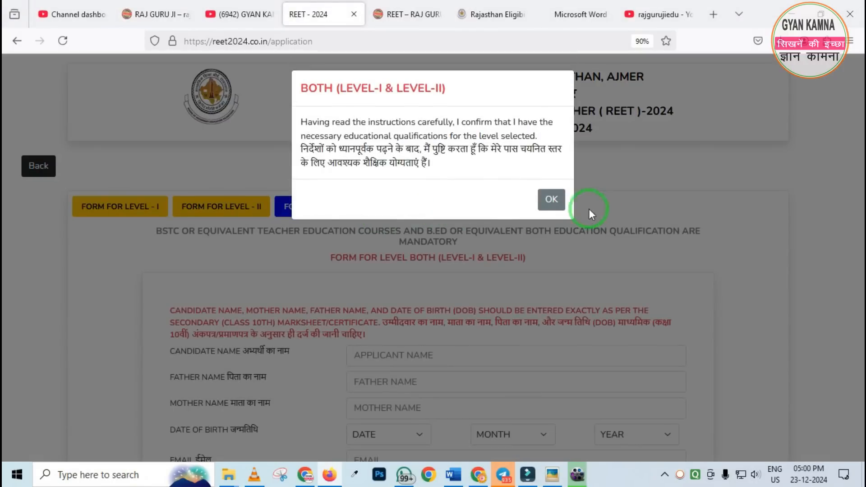
click(543, 200)
scroll(412, 218, down, 4)
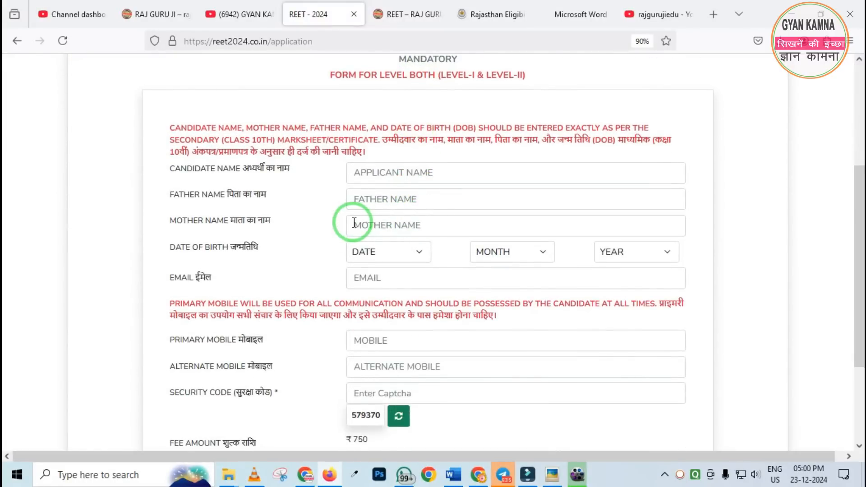
Fill in the candidate's full name and enter DEMO as both the father's and mother's name
click(399, 172)
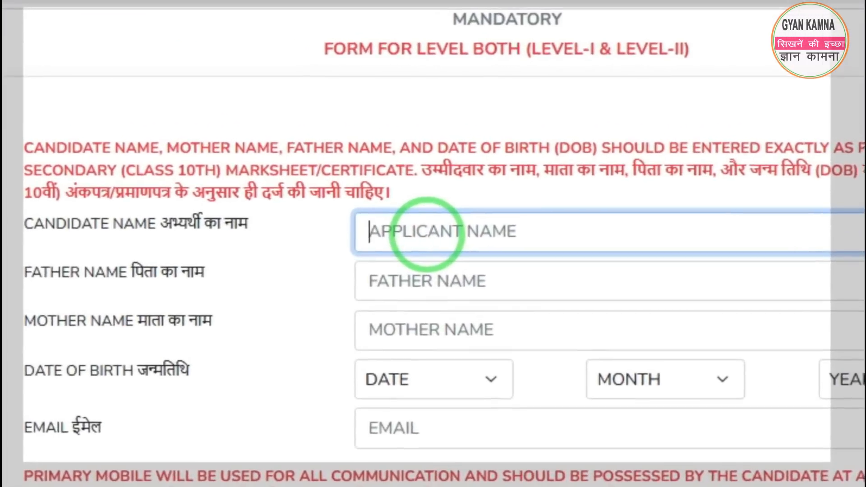
text(RAJ GURU J)
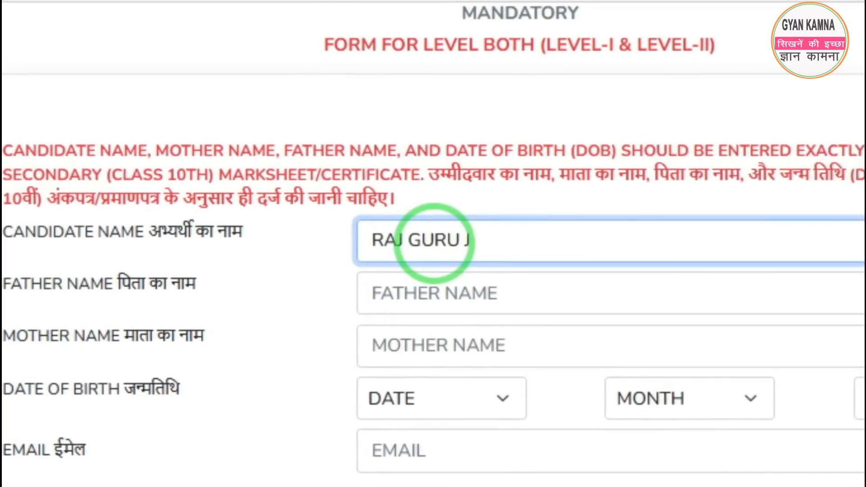
text(I)
key(Tab)
text(DEMO)
key(Tab)
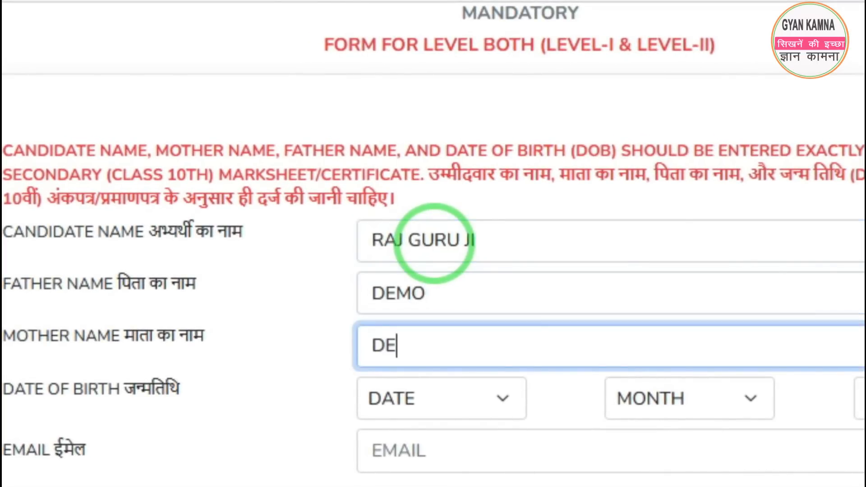
key(Tab)
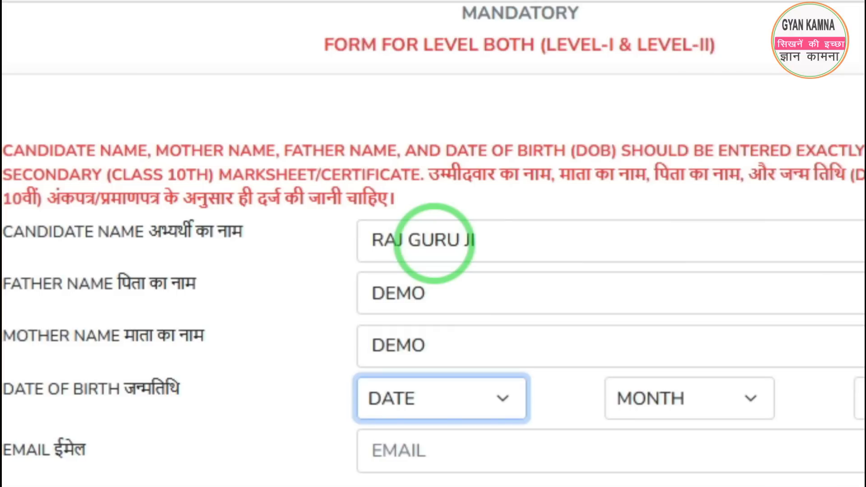
Select the day, month and year of the candidate's date of birth
click(444, 403)
click(408, 485)
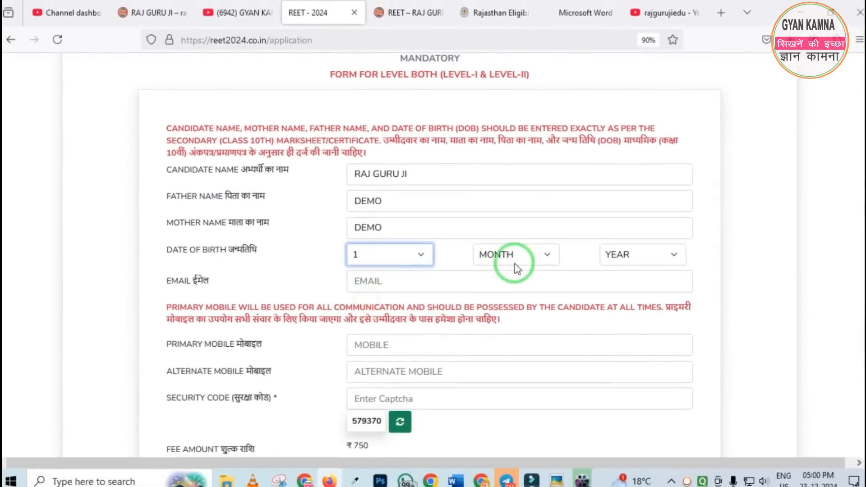
click(515, 262)
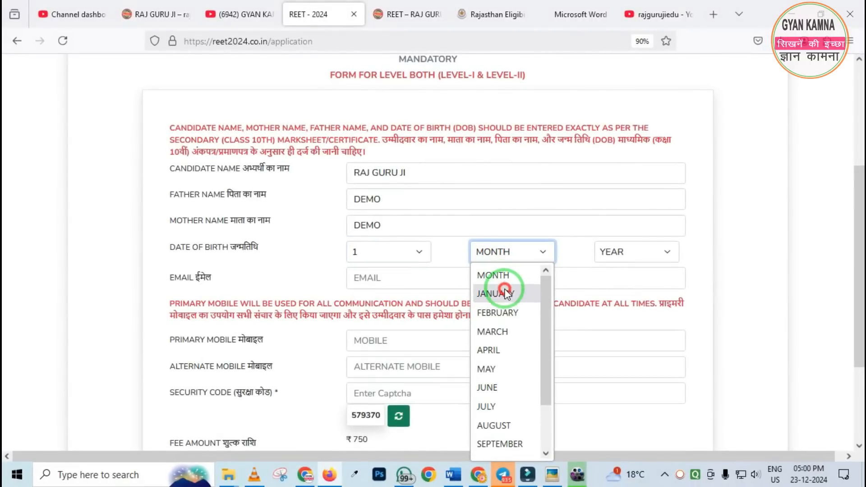
click(505, 293)
click(617, 255)
scroll(623, 307, down, 8)
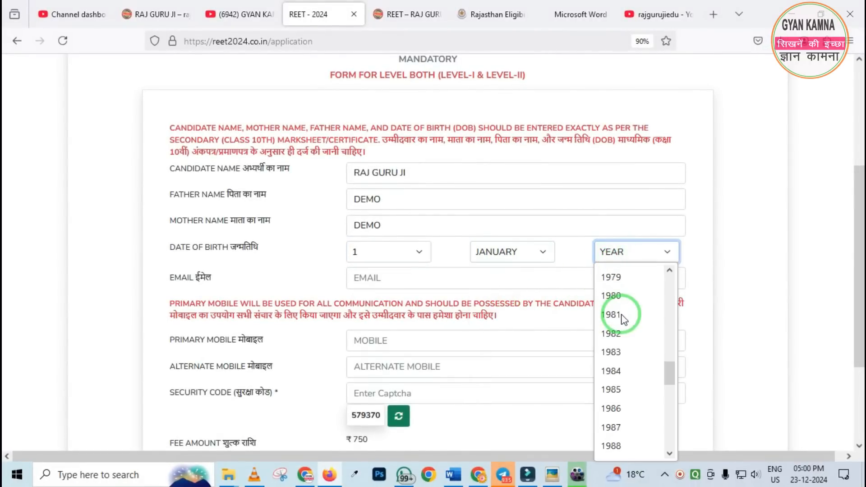
scroll(622, 356, down, 2)
click(613, 446)
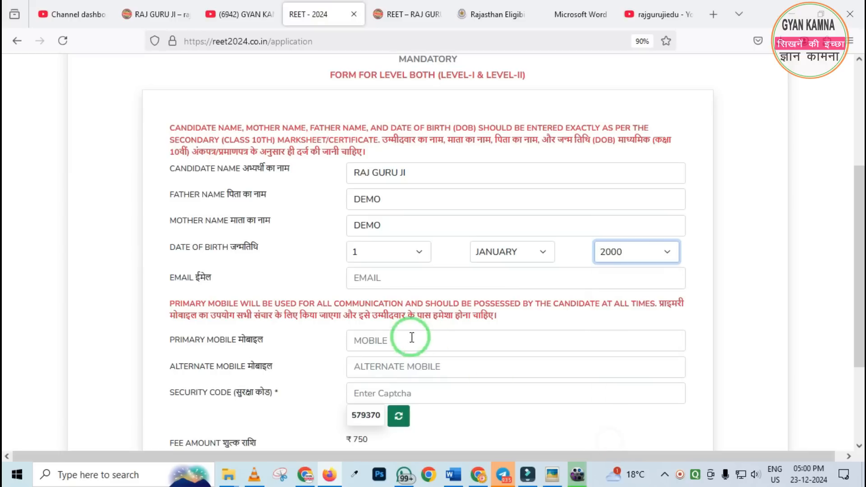
Fill in the candidate's email address
click(383, 280)
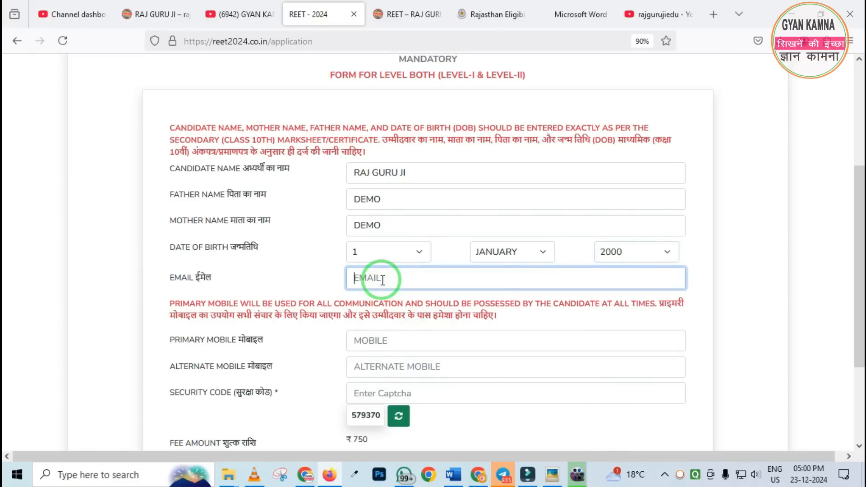
text(DEMO@GMAIL.COM)
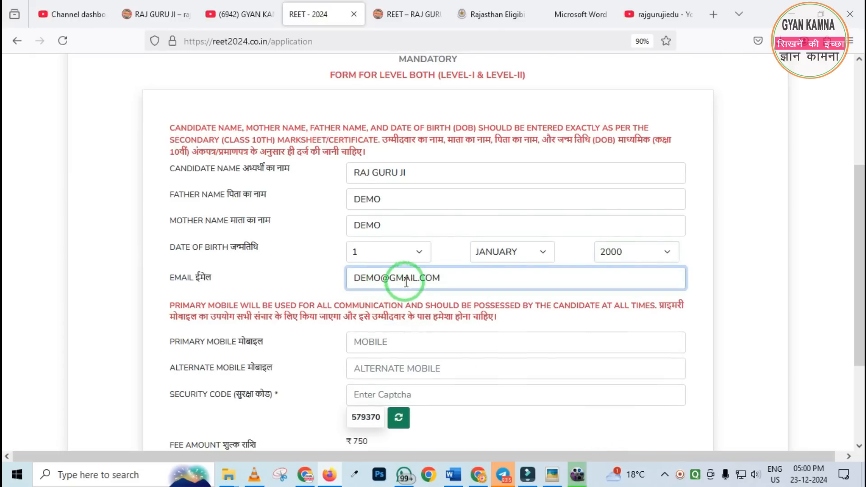
Fill in the candidate's primary and alternate mobile numbers
scroll(406, 283, down, 3)
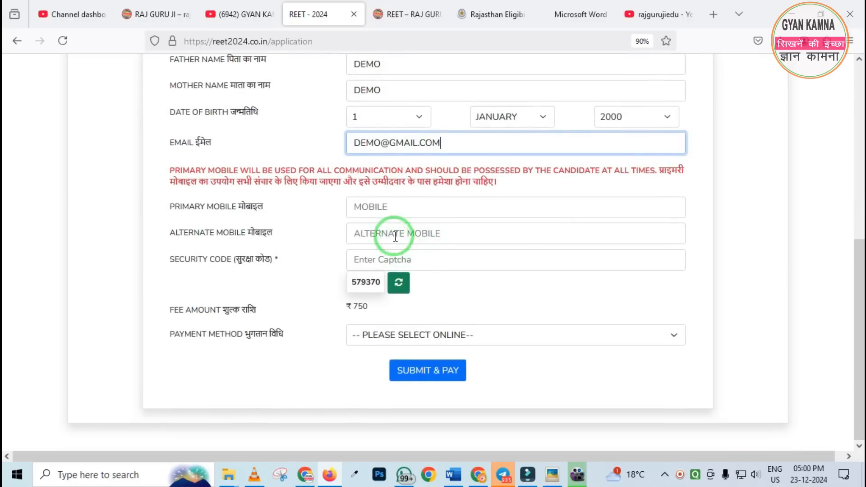
click(384, 202)
text(999)
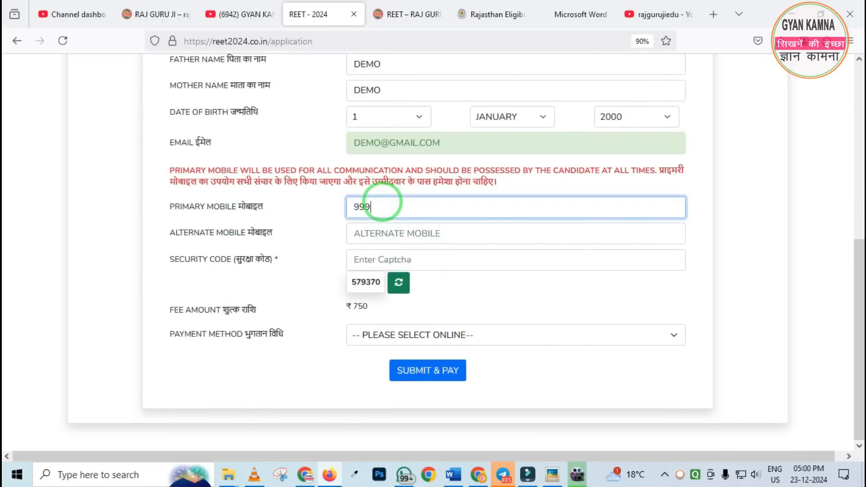
text(9999999)
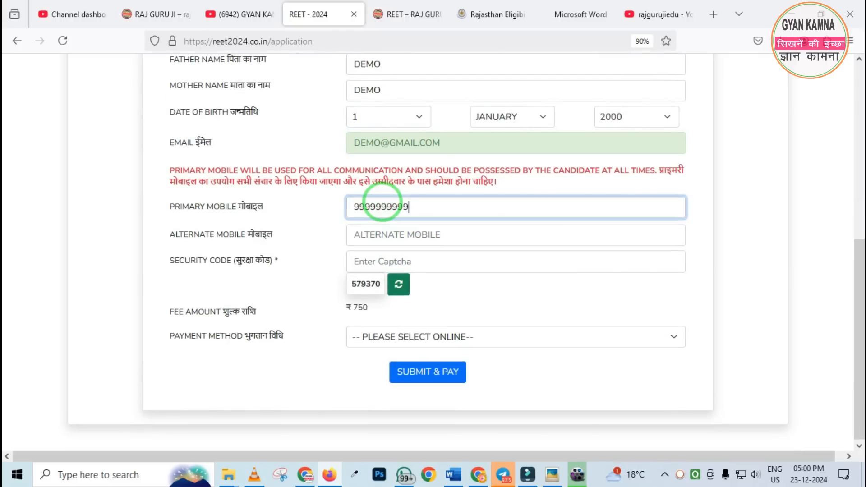
click(357, 235)
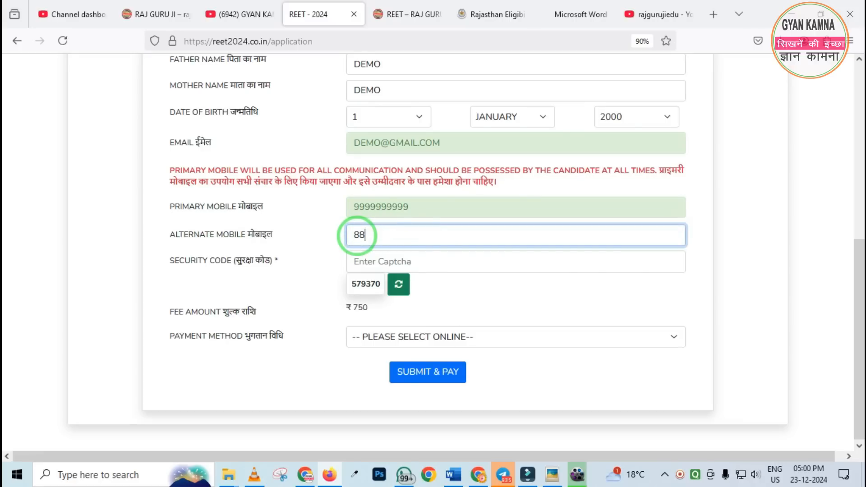
text(9899999999)
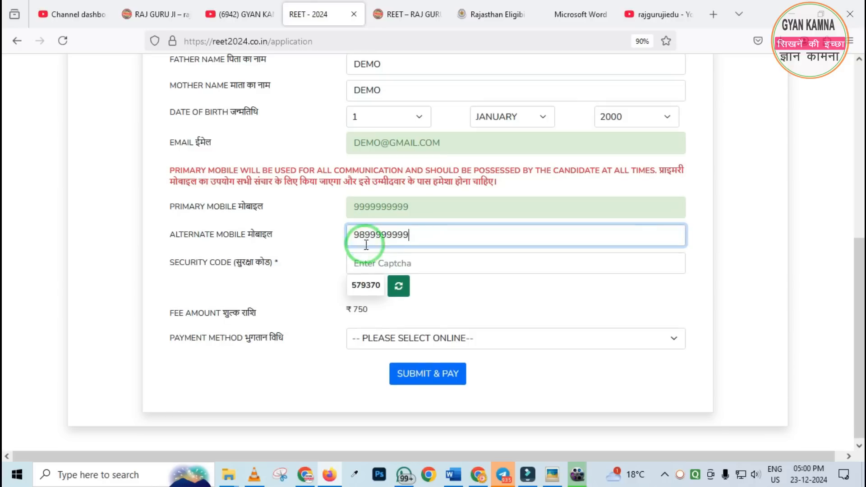
Enter the displayed captcha as the security code and set the payment method to ONLINE
click(381, 267)
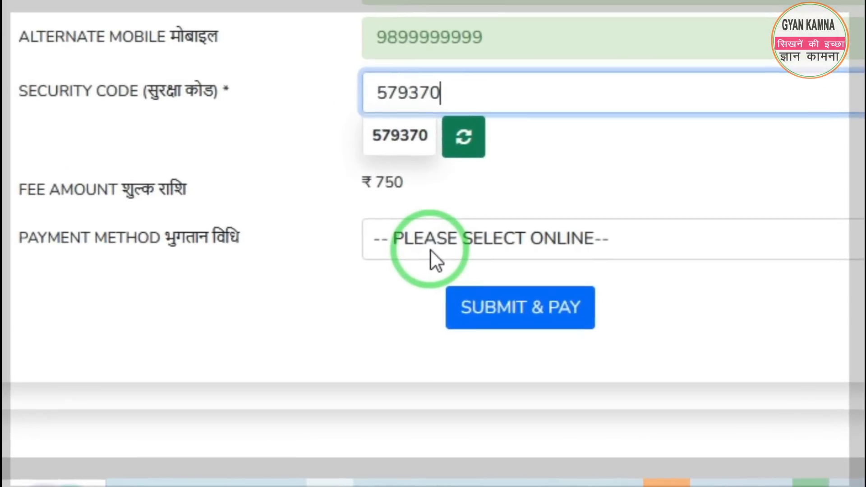
click(426, 257)
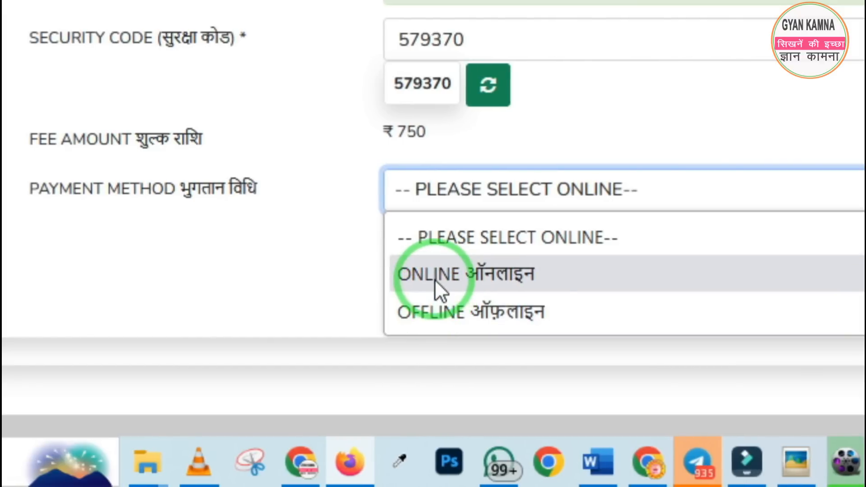
click(435, 280)
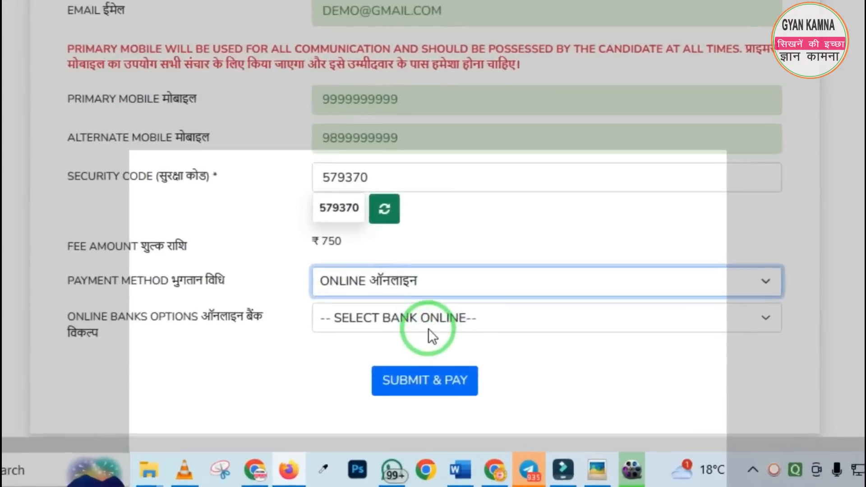
Choose ICICI as the online bank and submit the challan form for payment
click(429, 330)
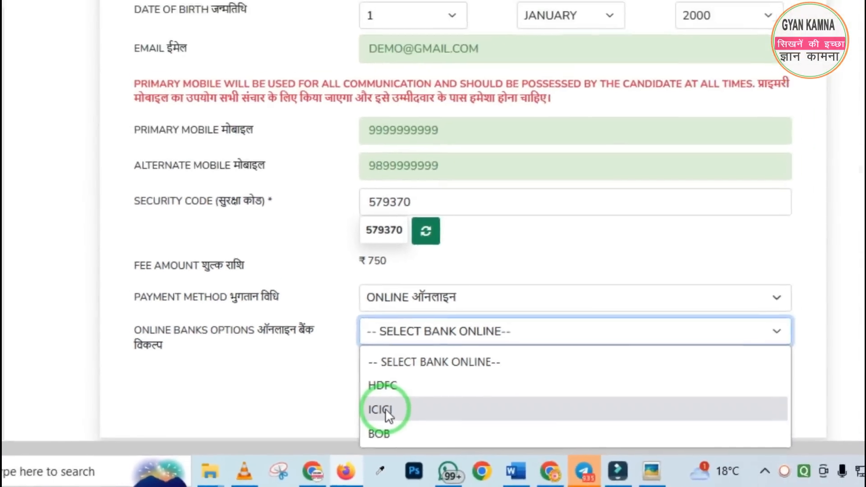
click(436, 365)
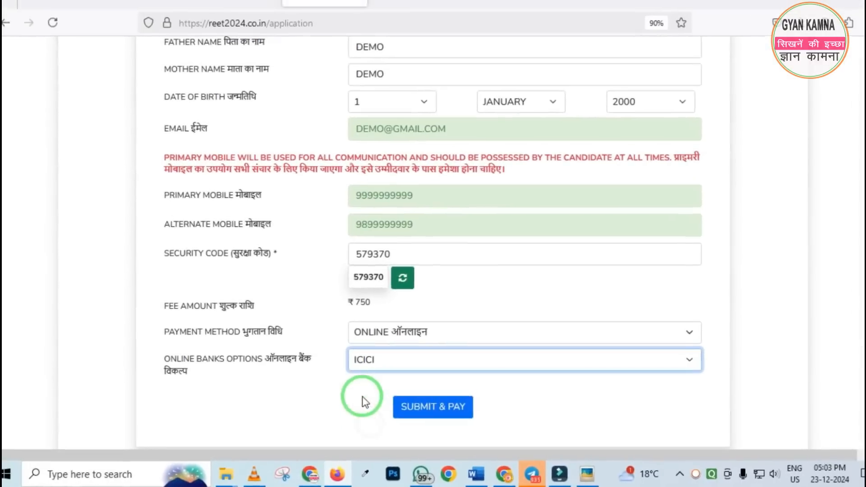
click(443, 412)
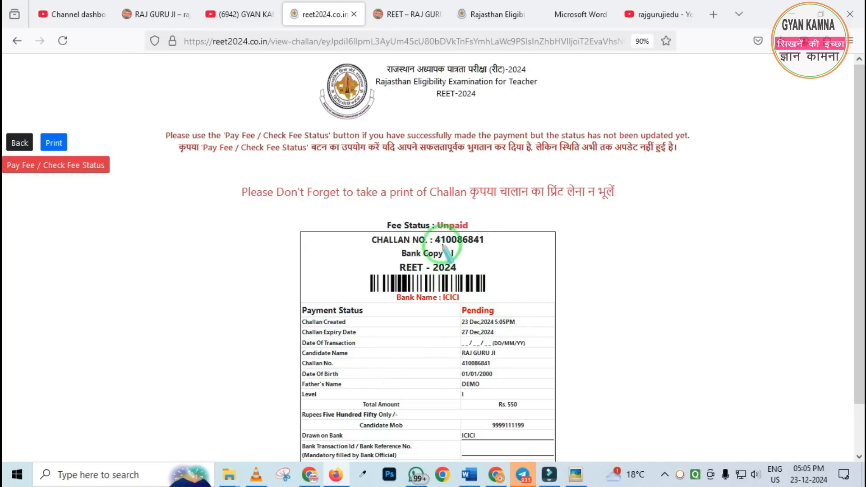
Examine the fee status and payment status on the challan and the option for paying or checking the fee
drag(423, 212, 470, 231)
mouse_move(457, 301)
mouse_down()
mouse_move(473, 316)
mouse_move(507, 321)
mouse_up()
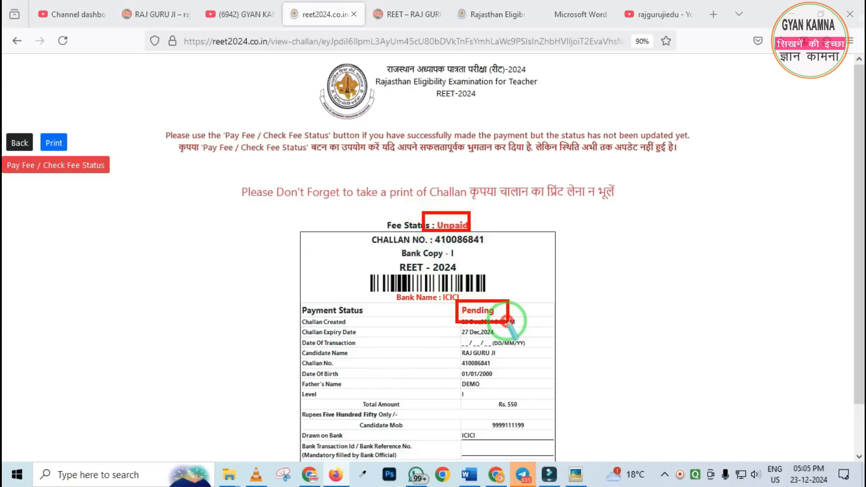
right_click(404, 301)
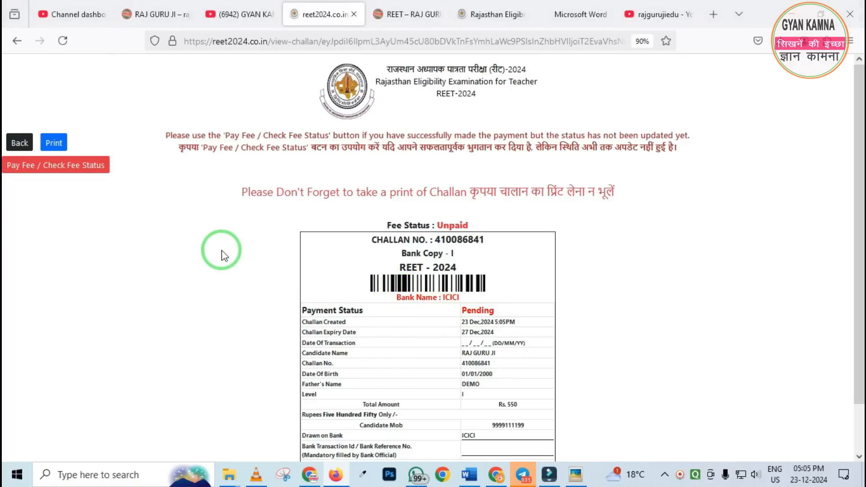
mouse_move(3, 156)
mouse_down()
mouse_move(116, 193)
mouse_move(140, 188)
mouse_up()
right_click(119, 191)
Proceed from the challan to the ICICI payment gateway and postpone the Quick Heal Safe Banking offer
click(66, 163)
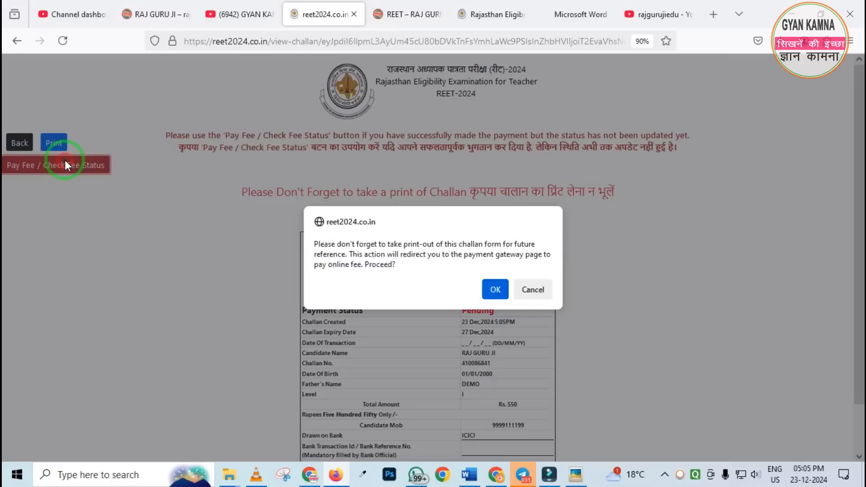
click(503, 289)
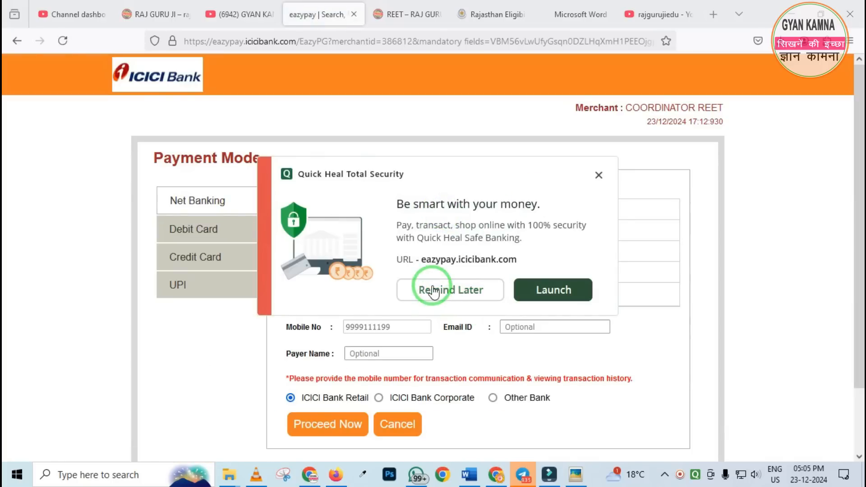
click(435, 289)
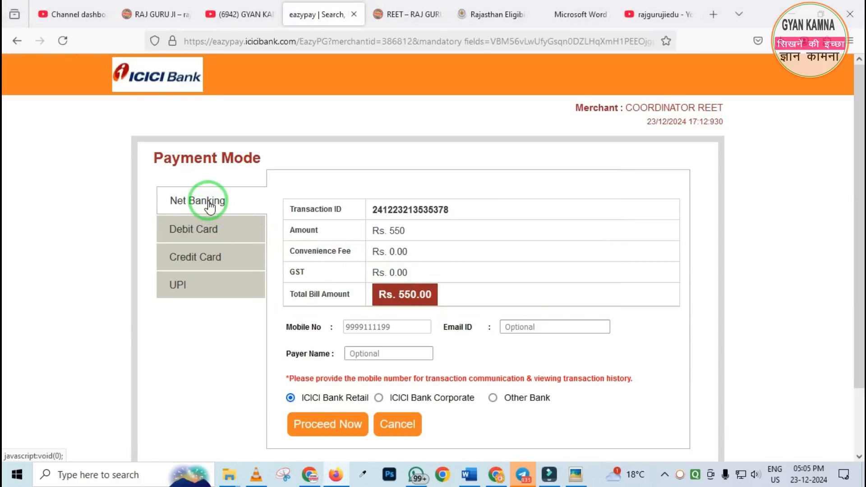
mouse_move(125, 143)
mouse_down()
mouse_move(179, 253)
mouse_move(275, 361)
mouse_up()
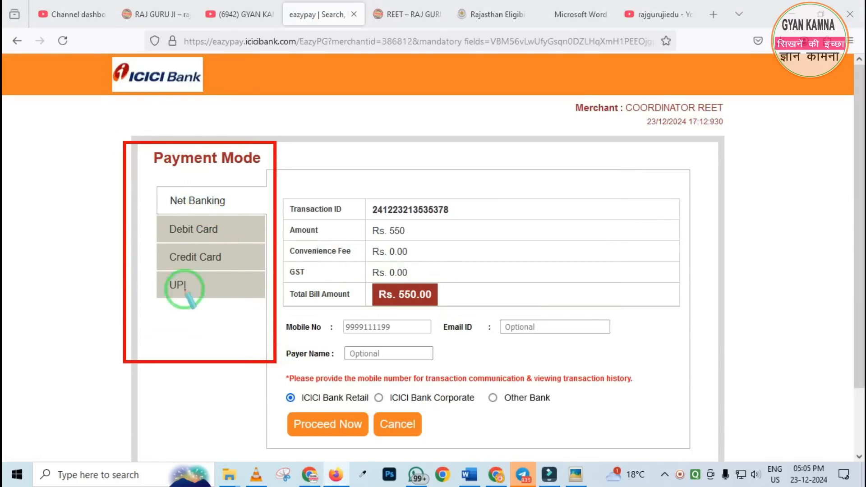
right_click(213, 297)
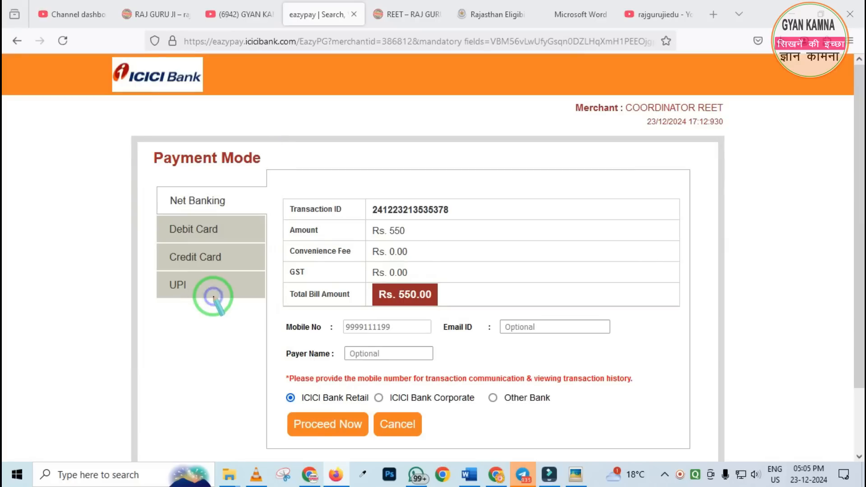
Choose UPI as the payment mode, pick the QR Code option and proceed with the payment
click(183, 289)
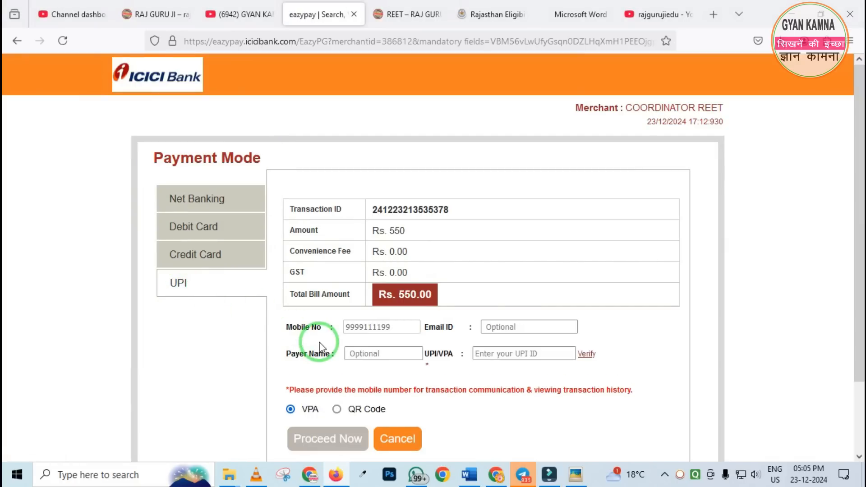
drag(273, 308, 385, 330)
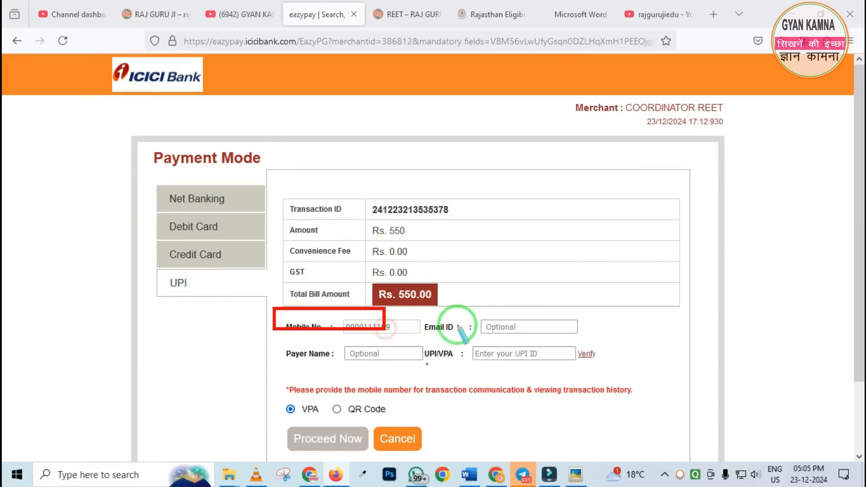
mouse_move(467, 310)
mouse_down()
mouse_move(550, 328)
mouse_move(597, 357)
mouse_up()
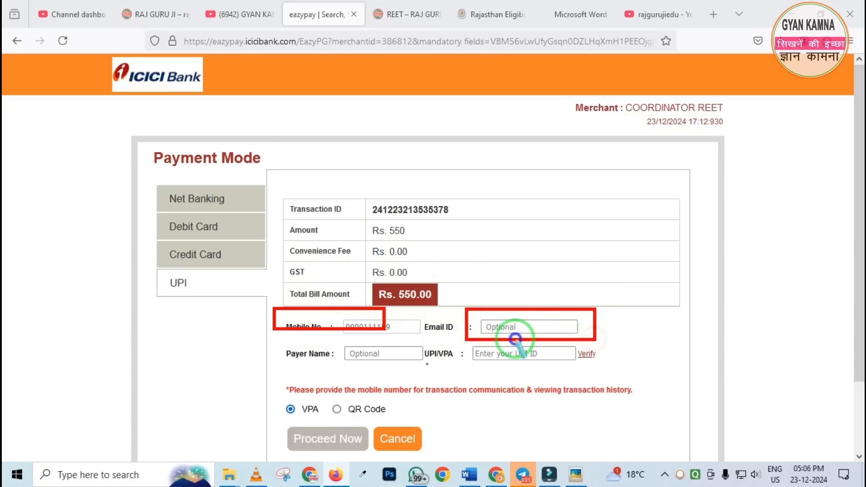
mouse_move(271, 333)
mouse_down()
mouse_move(287, 359)
mouse_move(436, 387)
mouse_up()
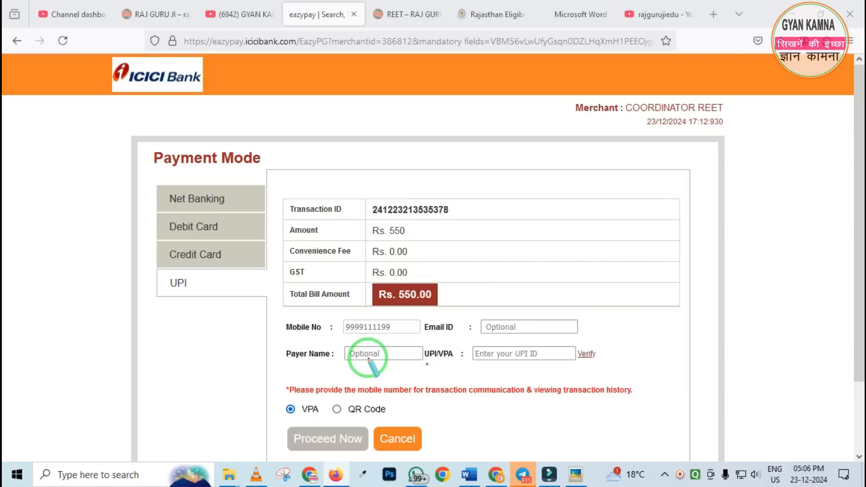
mouse_move(468, 336)
mouse_down()
mouse_move(516, 373)
mouse_move(548, 375)
mouse_up()
drag(574, 340, 604, 368)
right_click(525, 359)
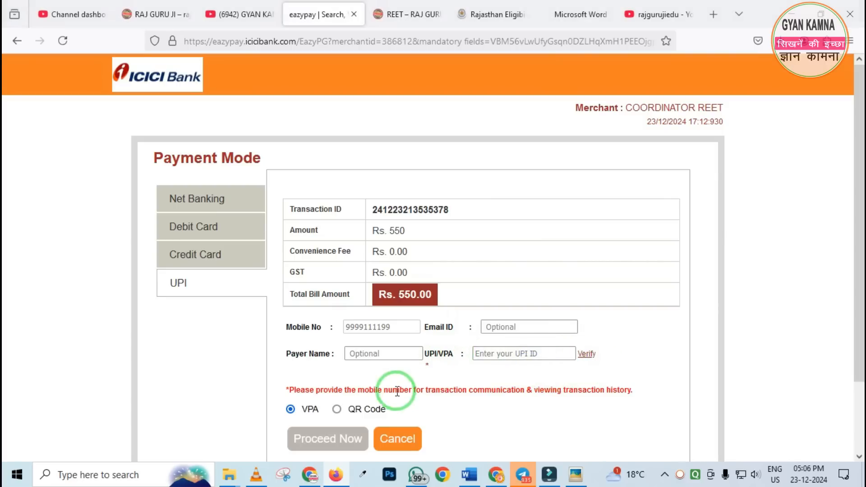
click(337, 411)
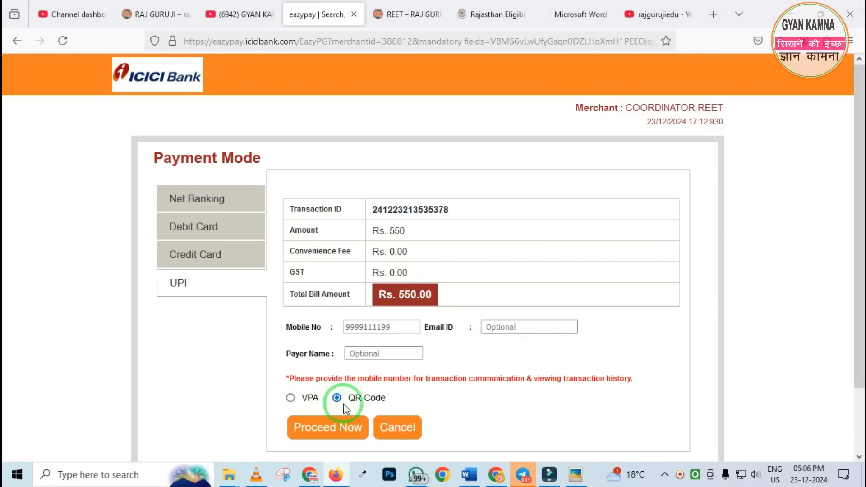
click(342, 431)
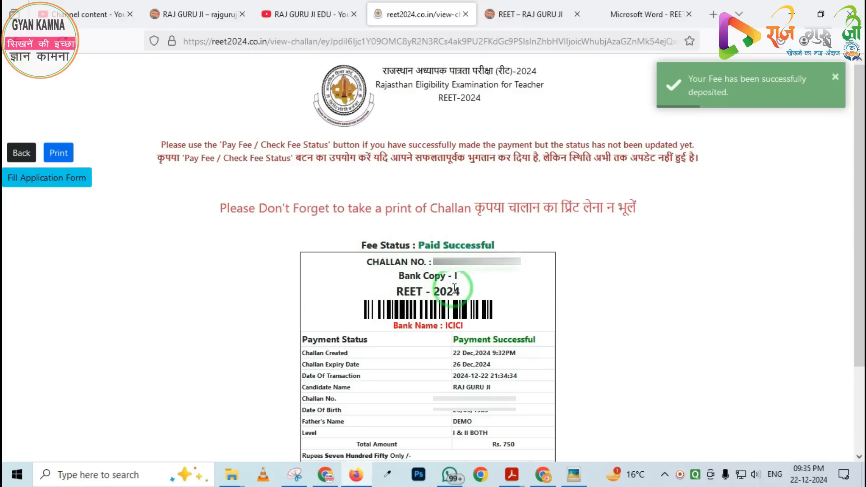
Print the paid challan to a PDF file and review the options for printing and filling the application form
click(56, 154)
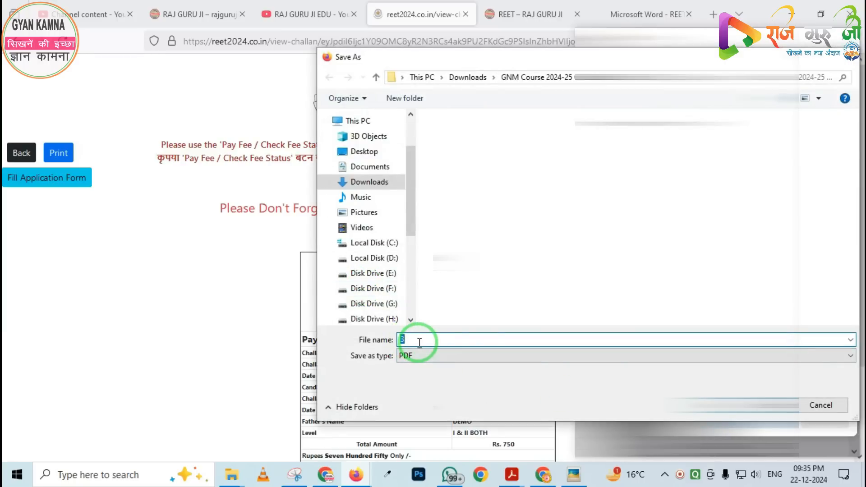
key(Return)
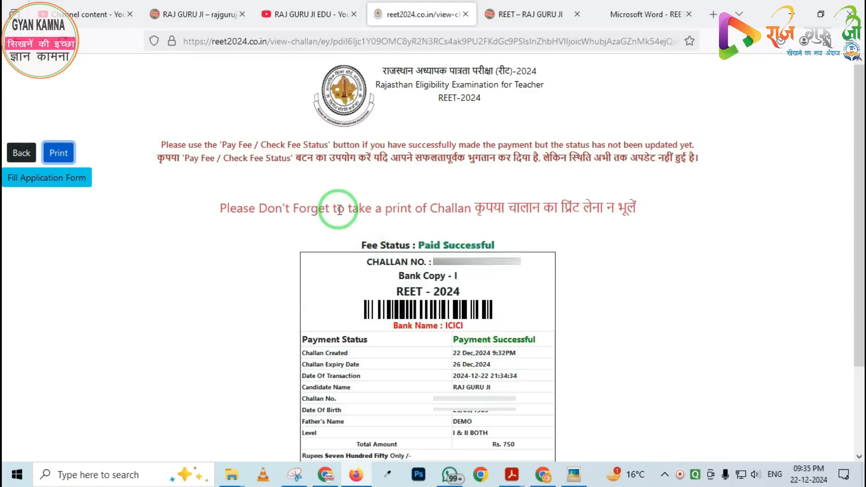
mouse_move(2, 158)
mouse_down()
mouse_move(55, 204)
mouse_move(140, 219)
mouse_up()
right_click(44, 218)
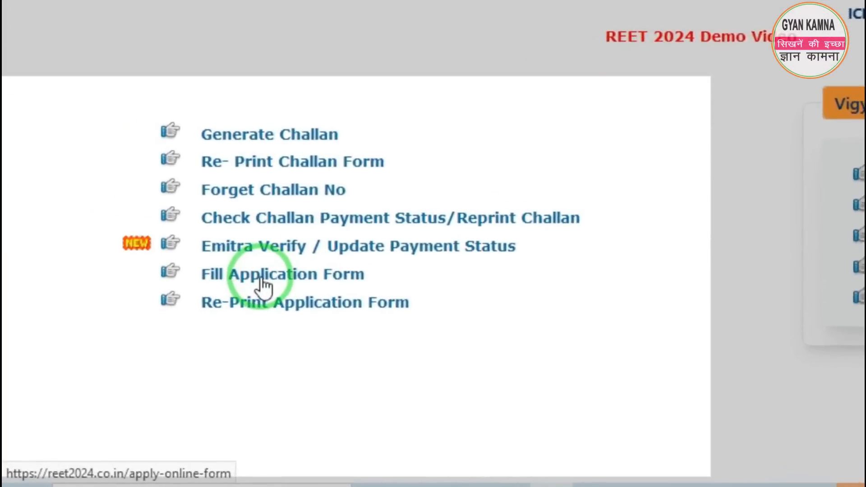
Open the page for filling the application form and set the level to LEVEL-BOTH
click(287, 276)
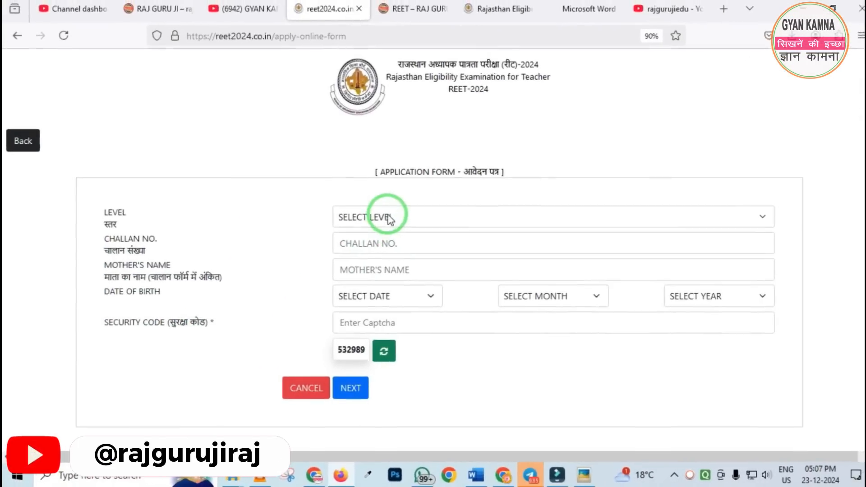
click(388, 219)
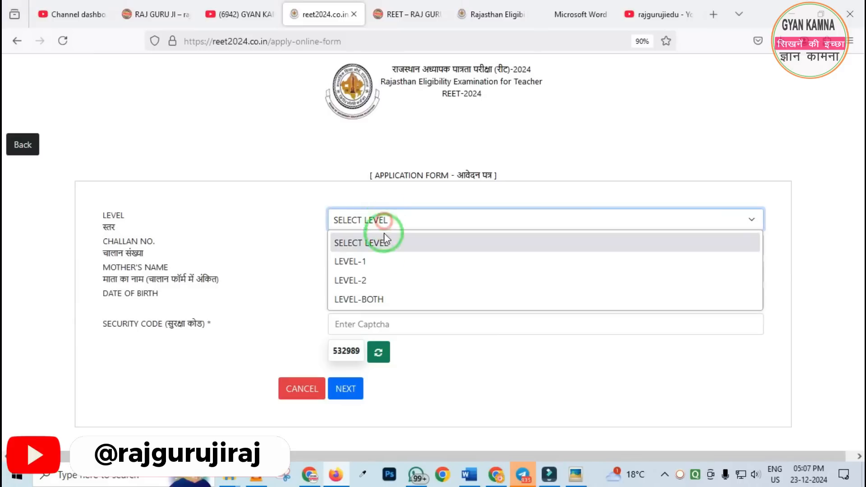
click(365, 299)
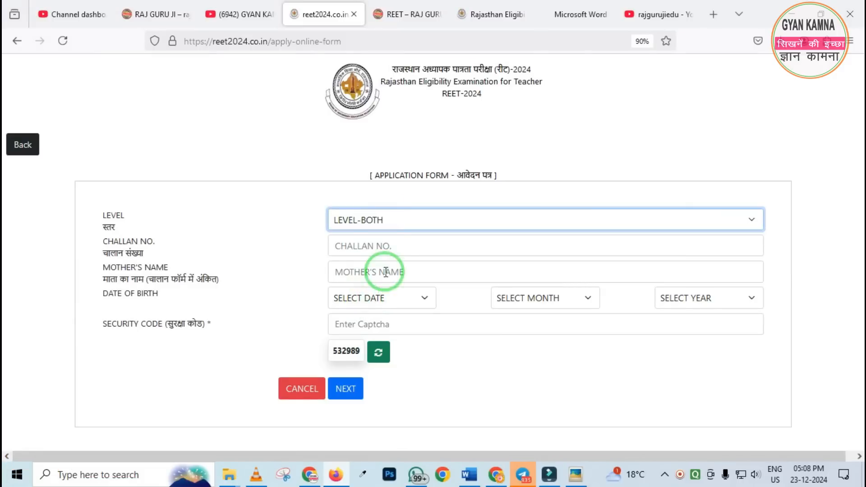
Enter the challan number, the mother's name and the candidate's date of birth in the application form login
click(379, 245)
click(369, 289)
click(370, 272)
text(DE)
key(Tab)
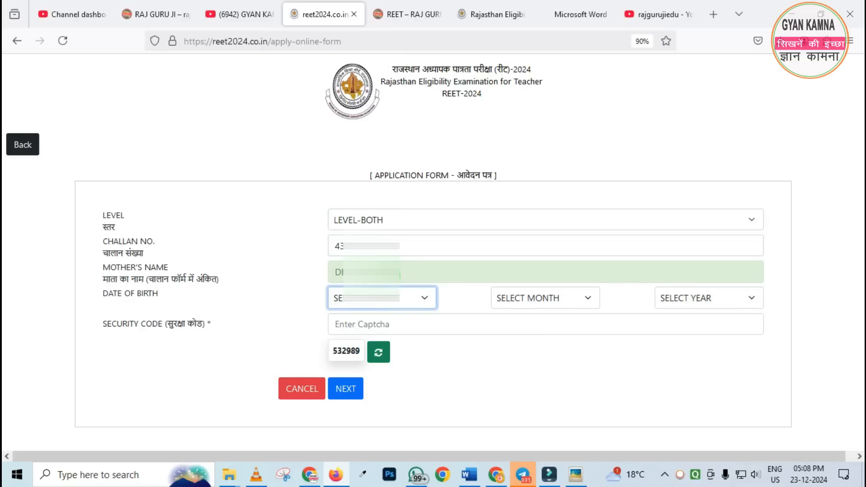
key(Tab)
key(Tab)
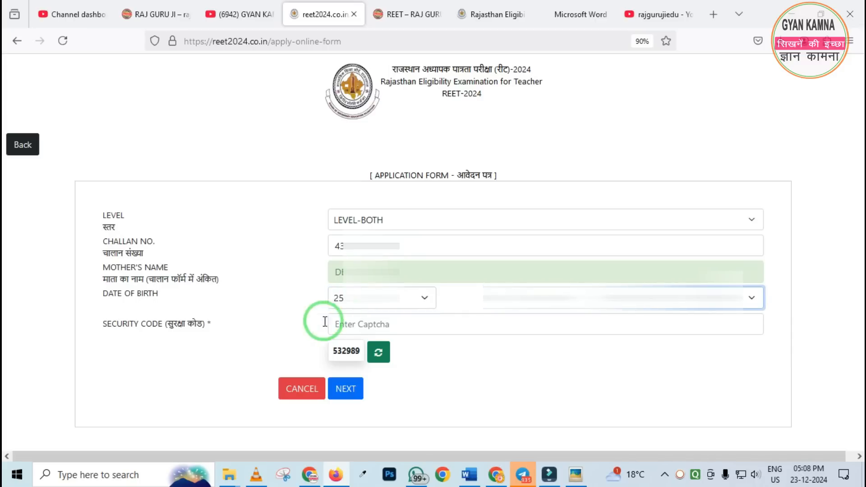
Enter the displayed captcha as the security code and continue to the main application form
click(349, 332)
text(532989)
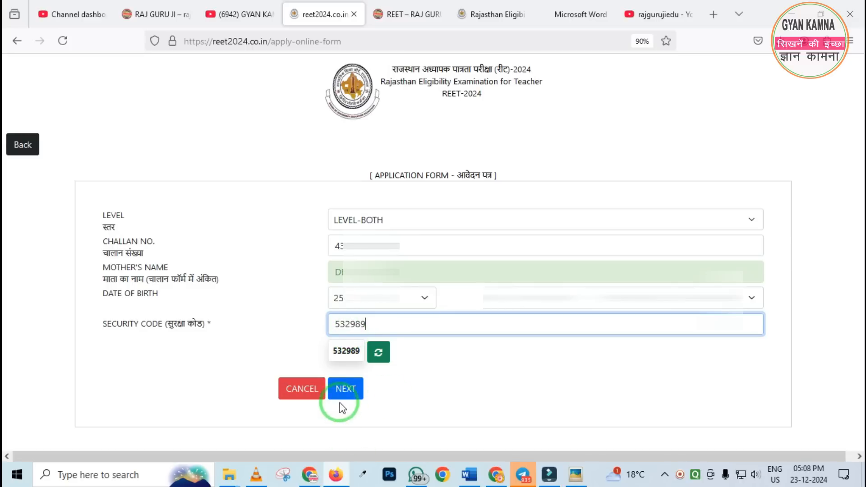
click(344, 391)
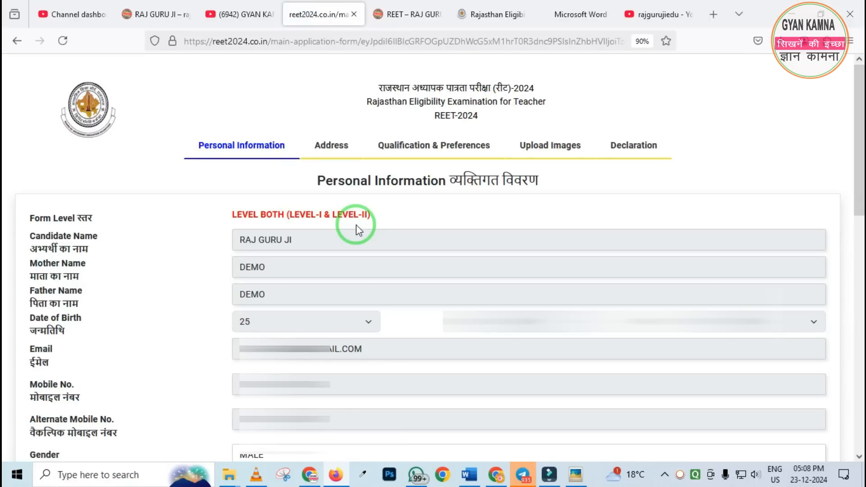
Examine the sections of the application form and the prefilled personal information fields
drag(168, 126, 715, 188)
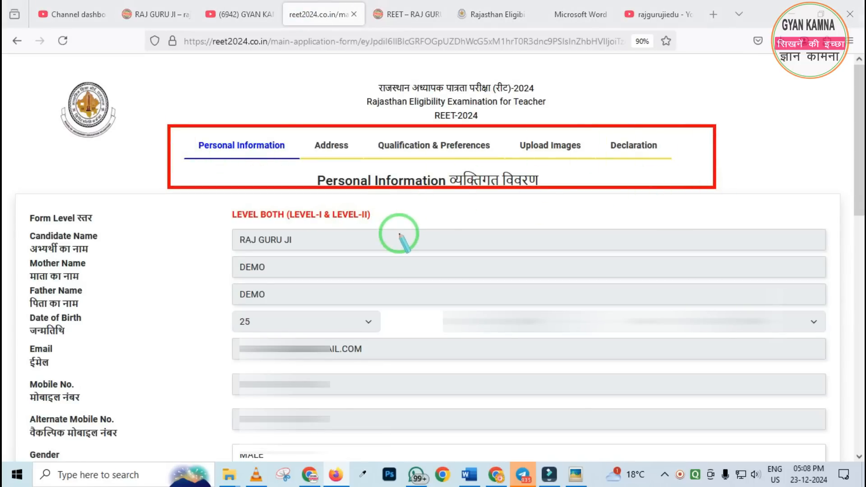
right_click(341, 208)
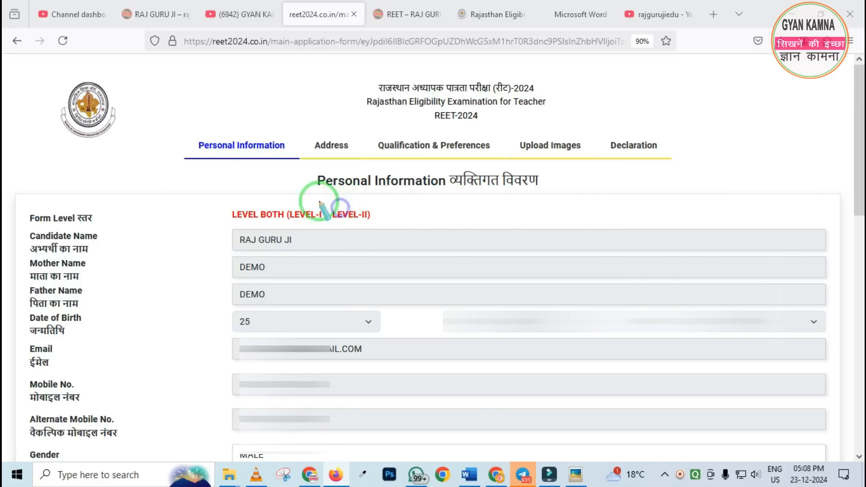
mouse_move(183, 122)
mouse_down()
mouse_move(245, 168)
mouse_move(303, 167)
mouse_up()
mouse_move(195, 194)
mouse_down()
mouse_move(226, 304)
mouse_move(445, 433)
mouse_move(535, 449)
mouse_up()
right_click(300, 284)
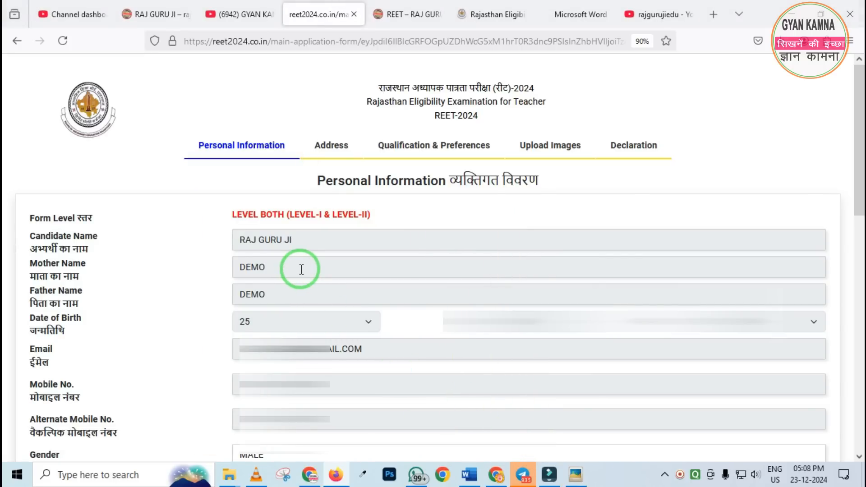
scroll(301, 270, down, 7)
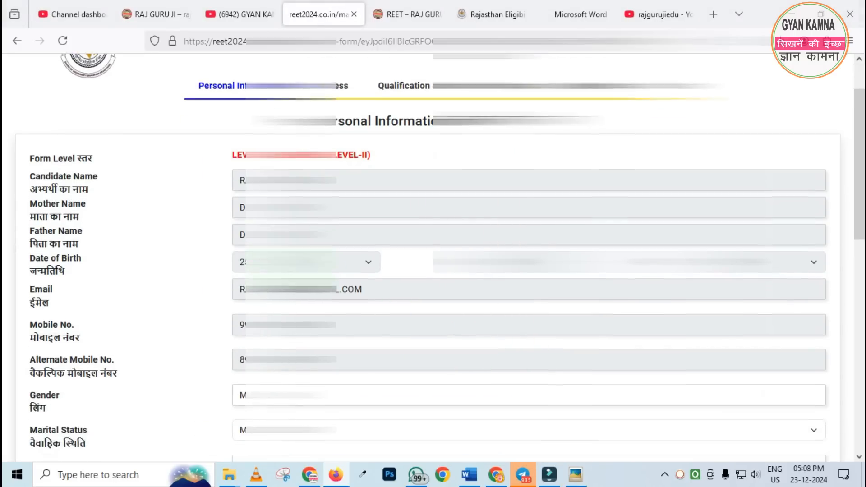
scroll(284, 234, down, 3)
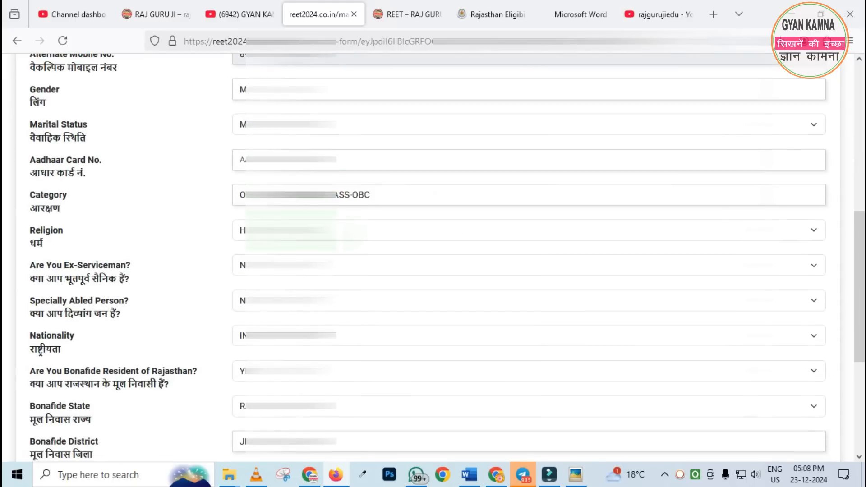
scroll(282, 235, up, 1)
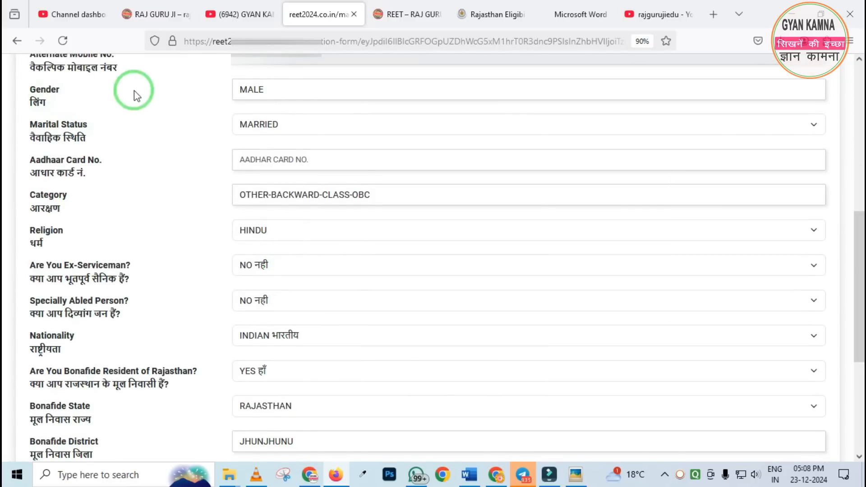
Set the candidate's gender to MALE and the marital status to MARRIED
click(252, 89)
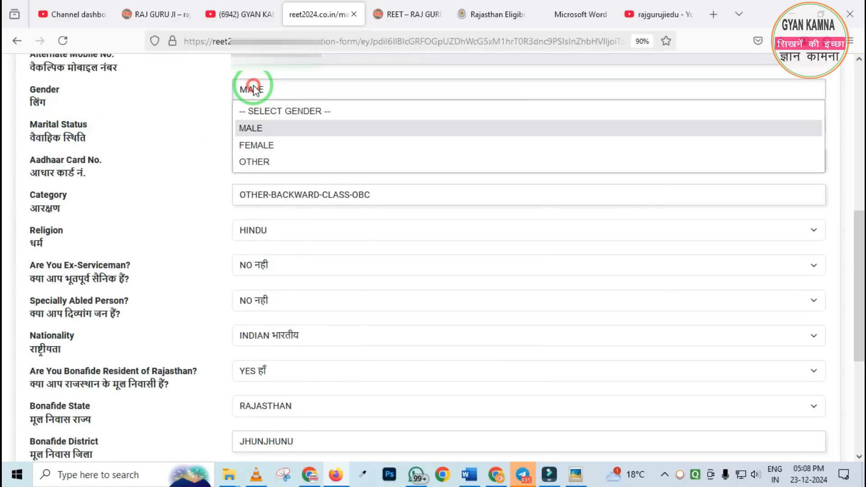
click(256, 131)
click(276, 124)
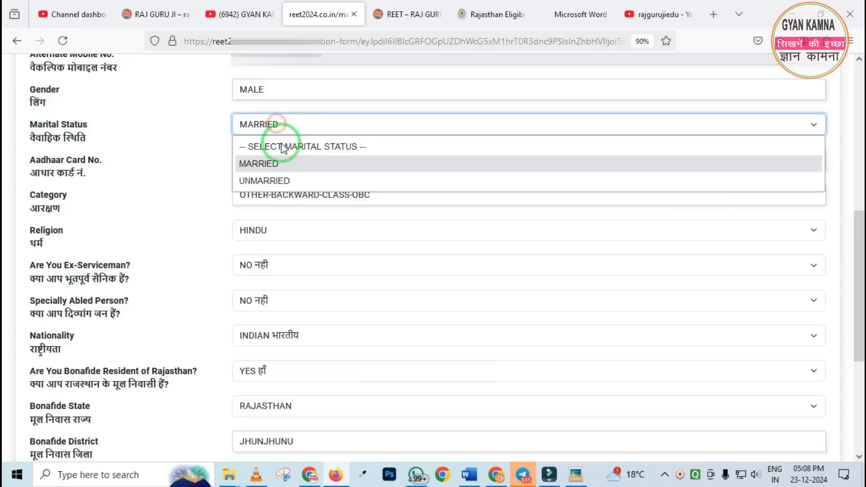
click(258, 164)
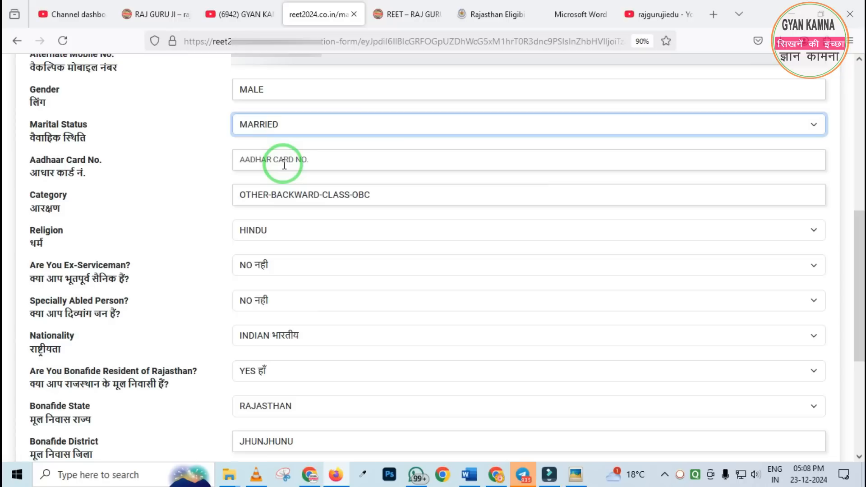
Set the category to OTHER-BACKWARD-CLASS-OBC and check the religion selection
click(266, 194)
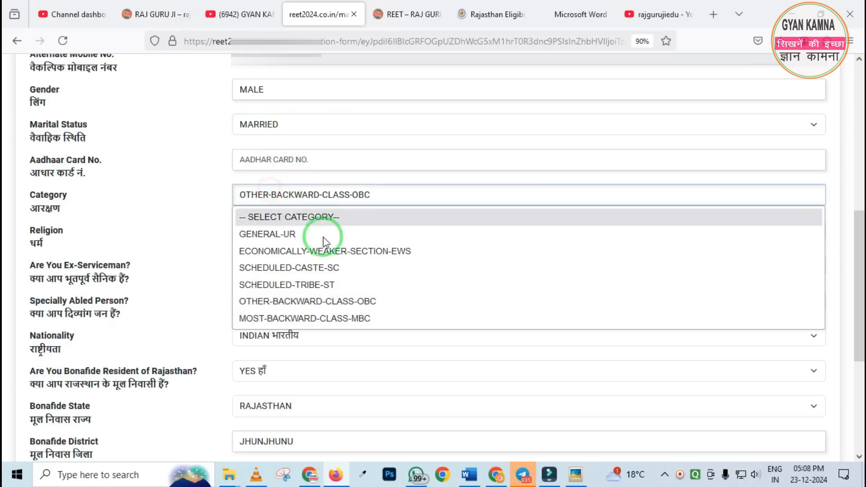
click(328, 302)
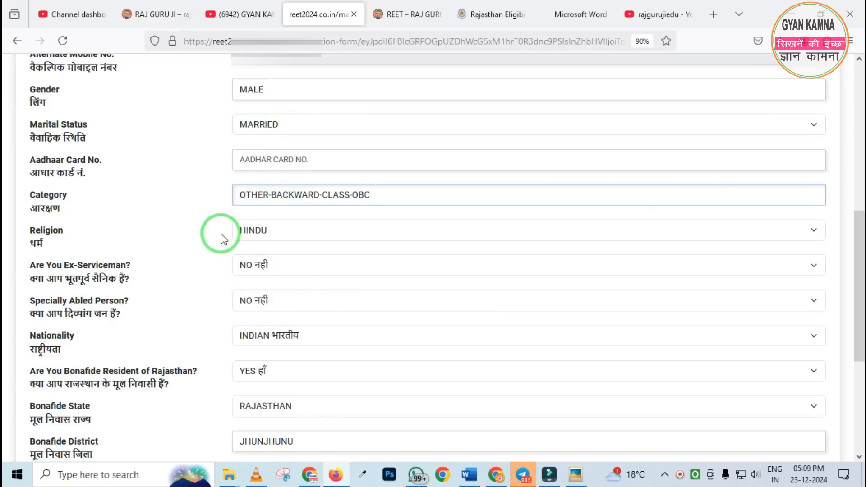
click(235, 232)
click(202, 275)
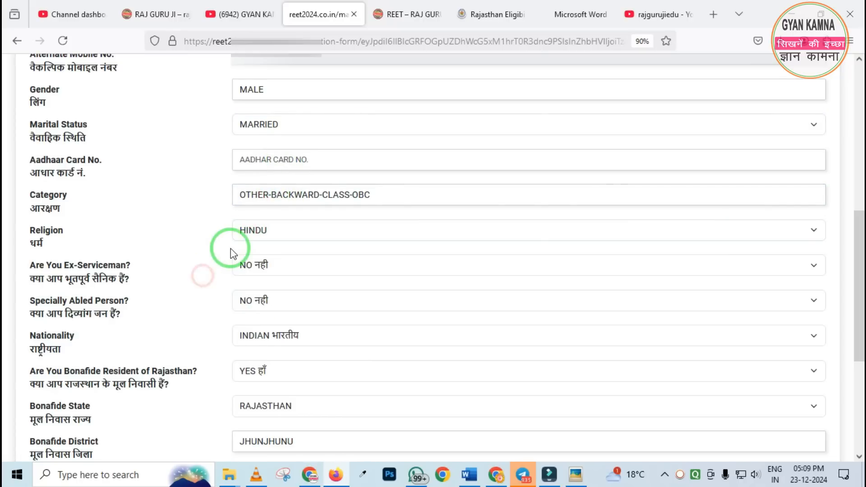
Set the ex-serviceman answer to NO and check the options for the specially abled person question
scroll(231, 251, down, 2)
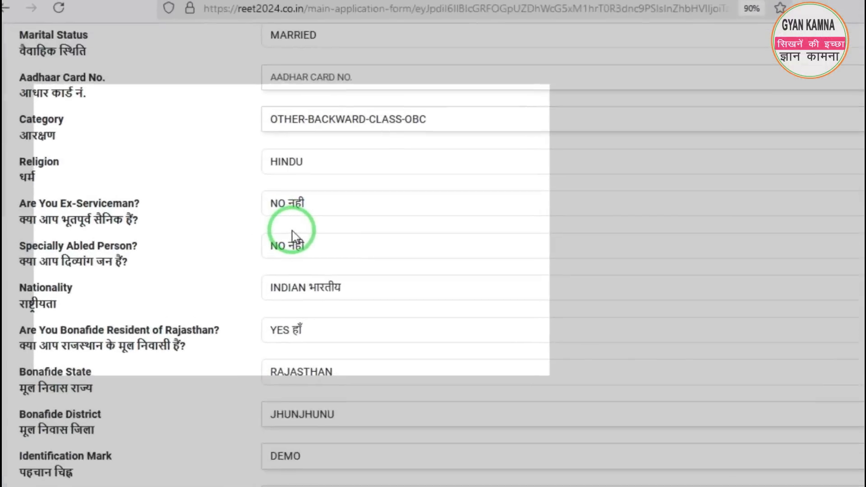
click(276, 204)
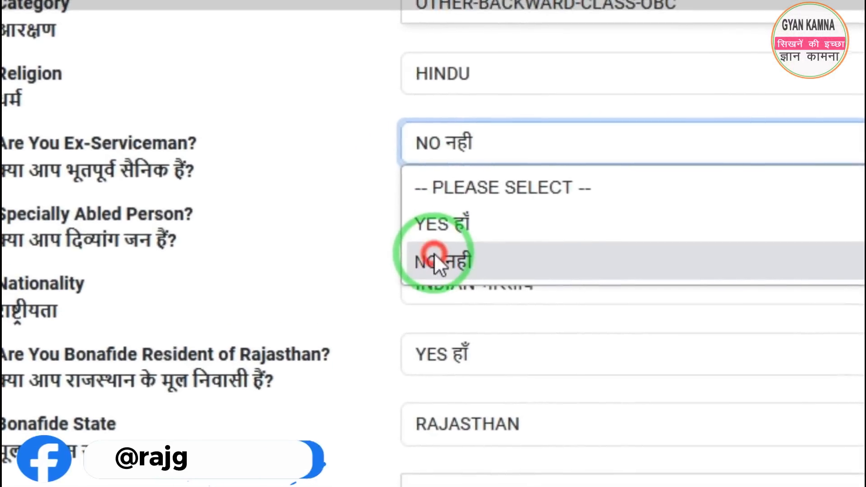
click(423, 293)
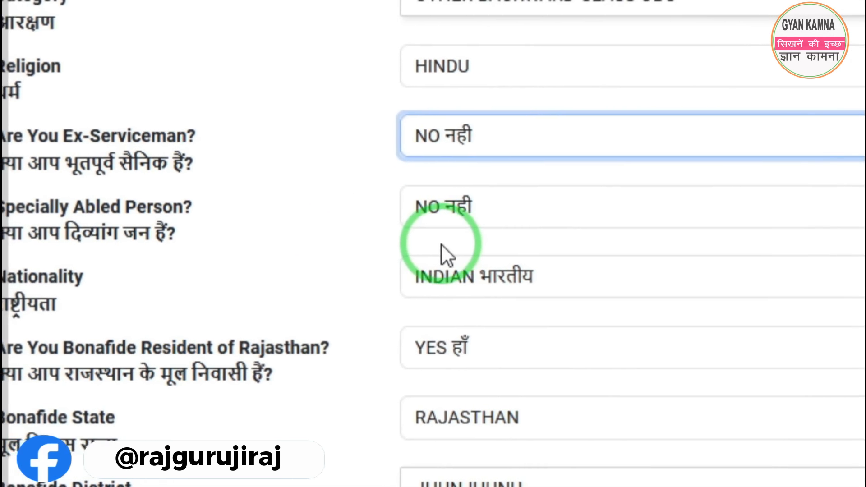
click(447, 210)
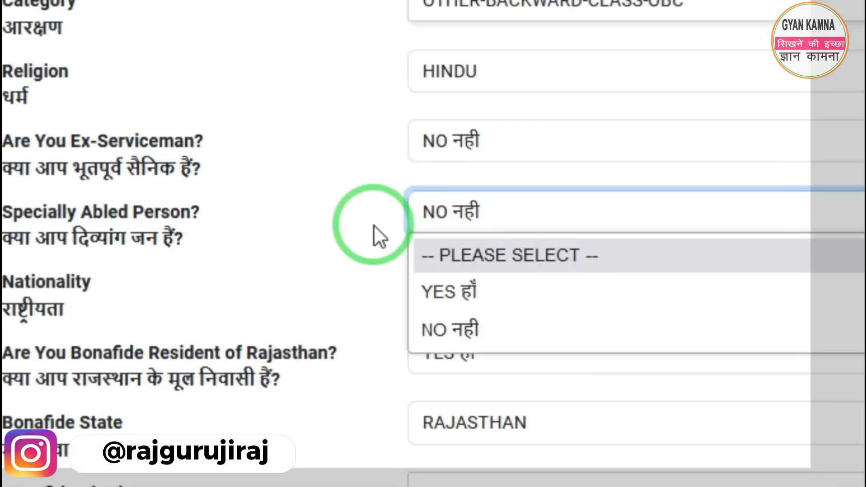
click(350, 245)
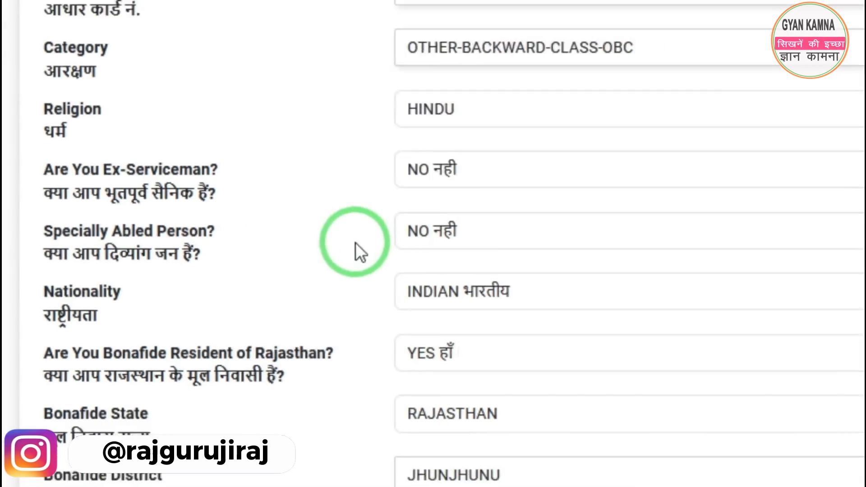
scroll(355, 242, down, 3)
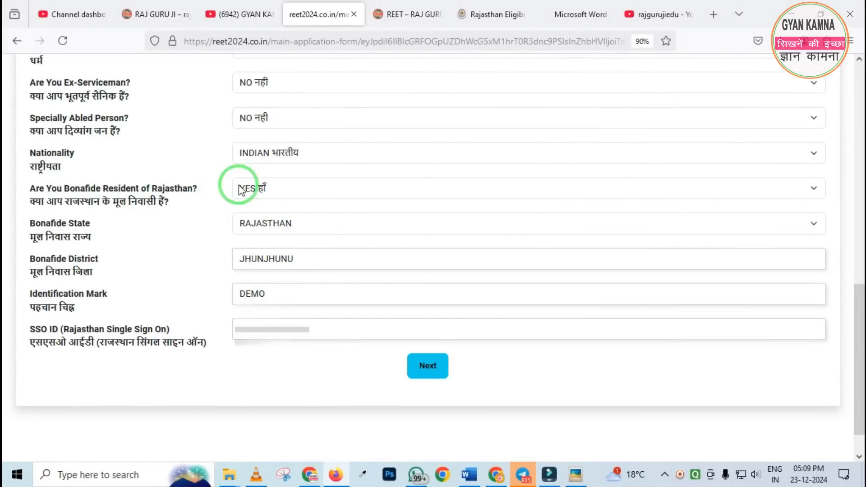
Check the nationality, the Rajasthan bonafide resident options and the bonafide state selection
mouse_move(8, 145)
mouse_down()
mouse_move(60, 209)
mouse_move(386, 226)
mouse_up()
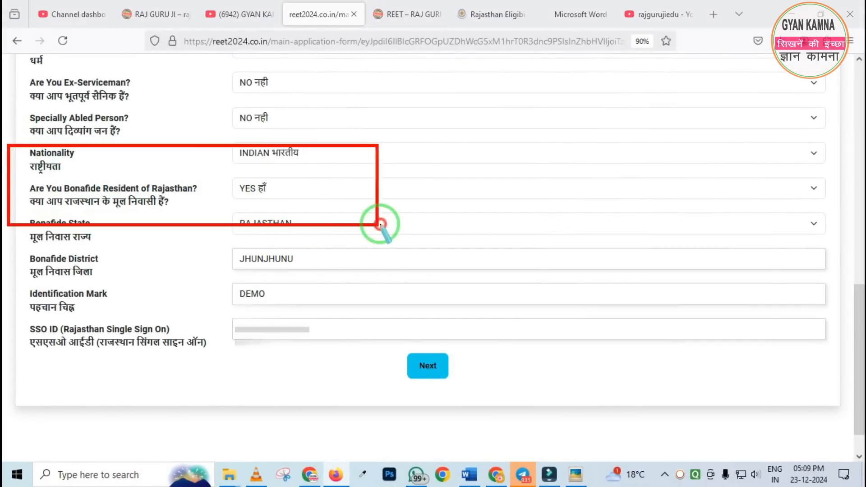
click(251, 197)
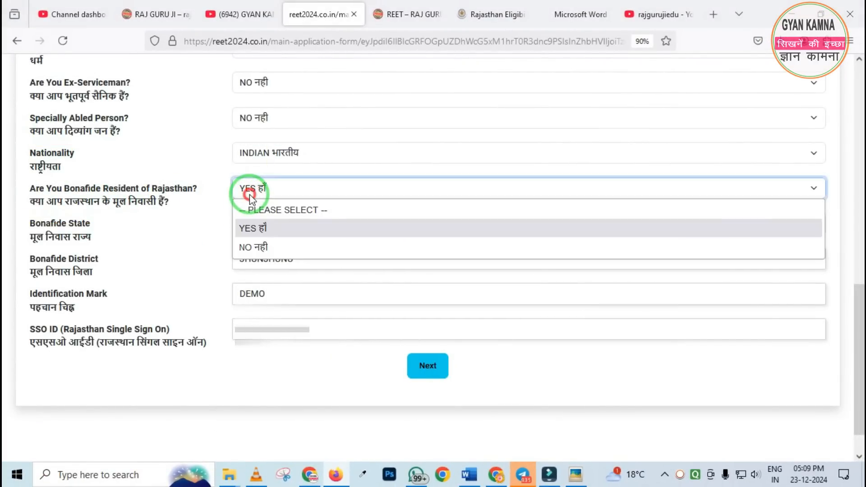
click(219, 256)
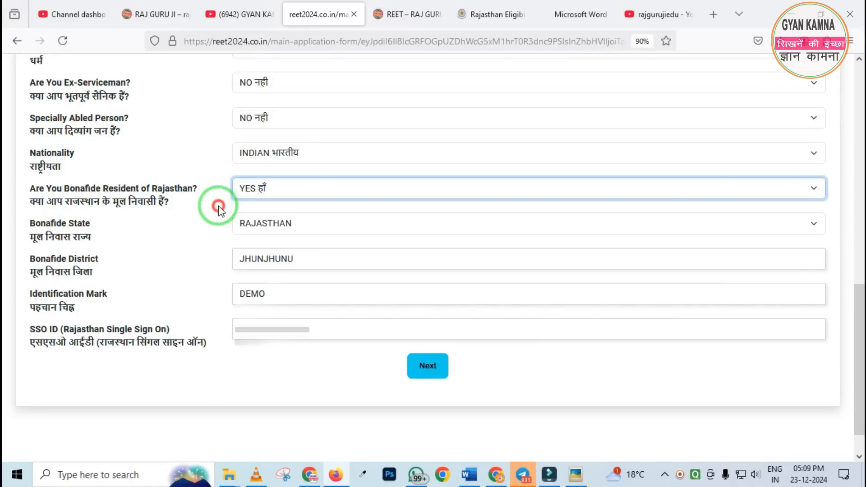
click(271, 227)
click(271, 228)
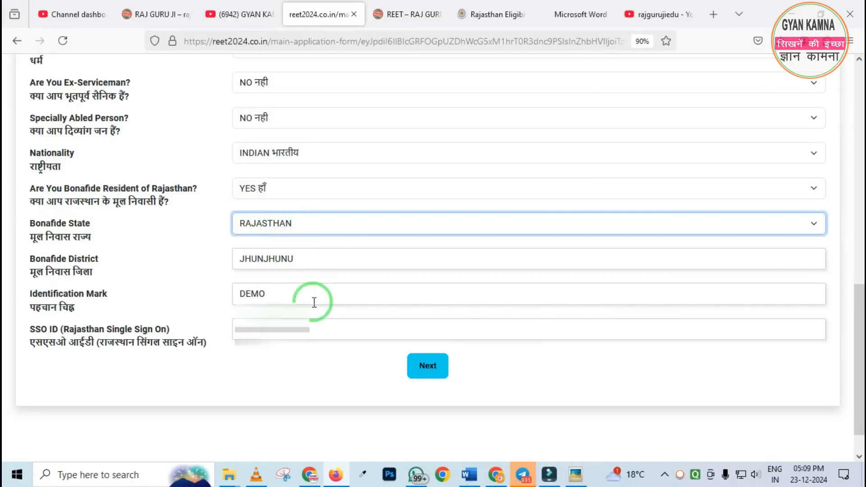
Check the SSO ID and address details, continuing through the form to the Qualification & Preferences section
click(199, 364)
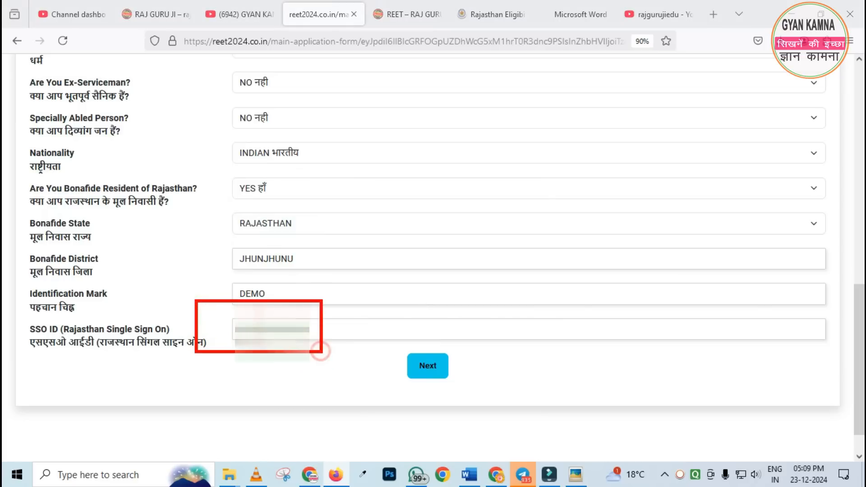
click(436, 375)
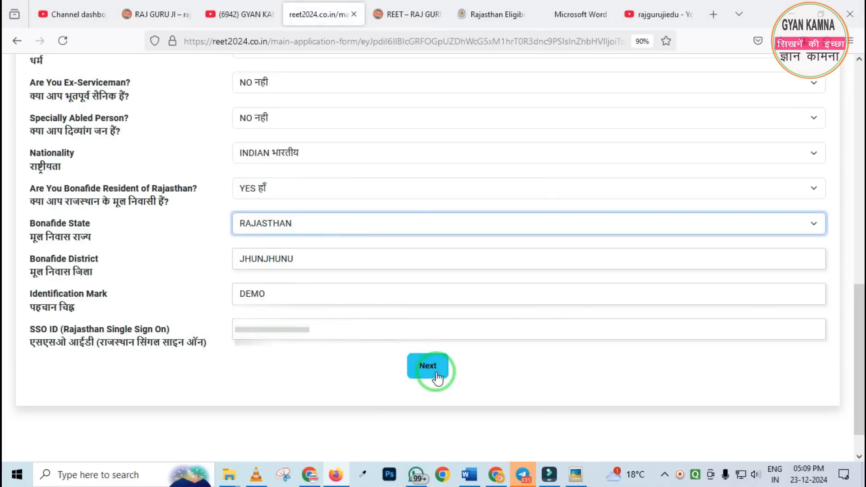
click(431, 373)
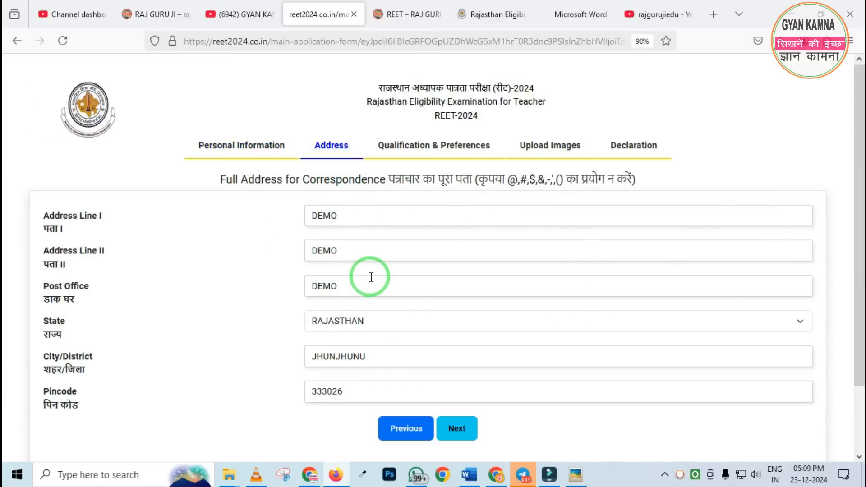
scroll(371, 277, down, 2)
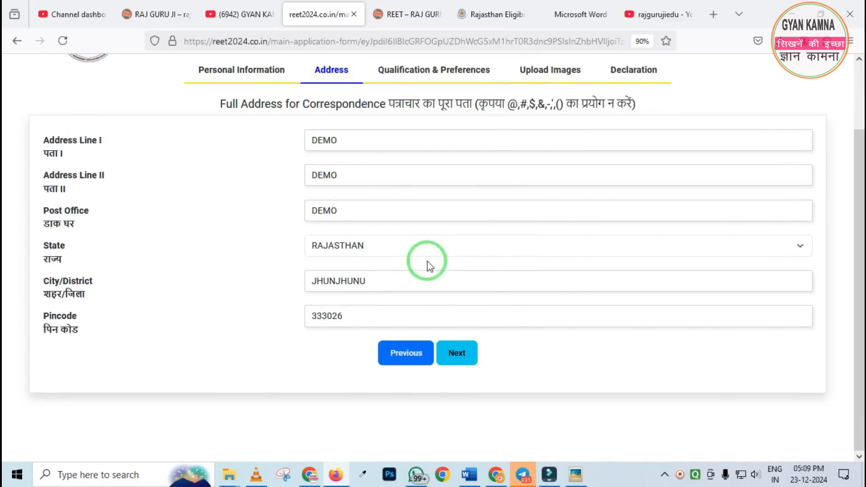
click(476, 367)
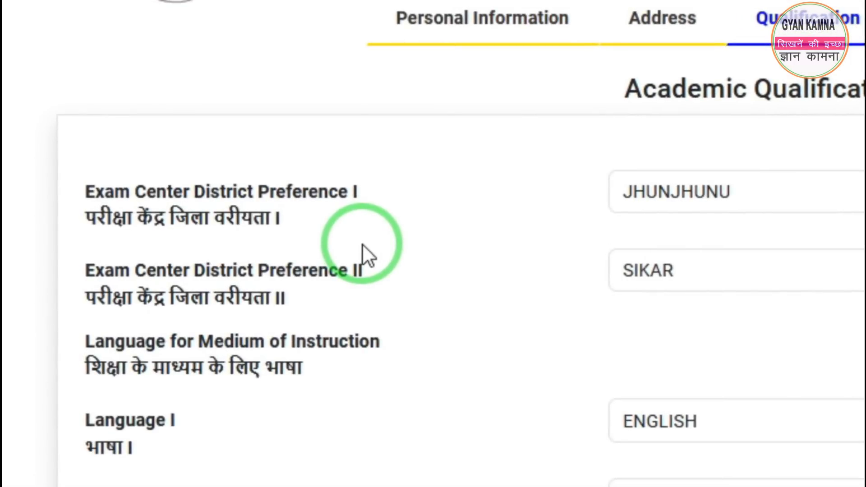
Check the district options for exam center preferences I and II
click(676, 199)
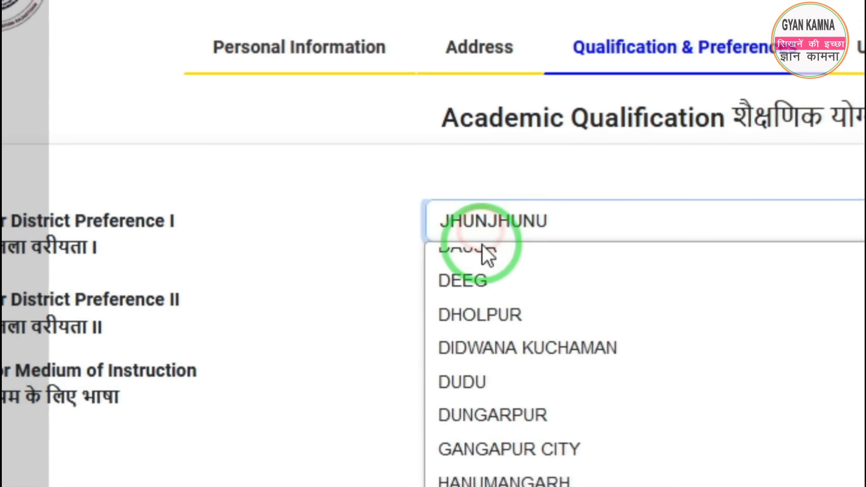
click(394, 237)
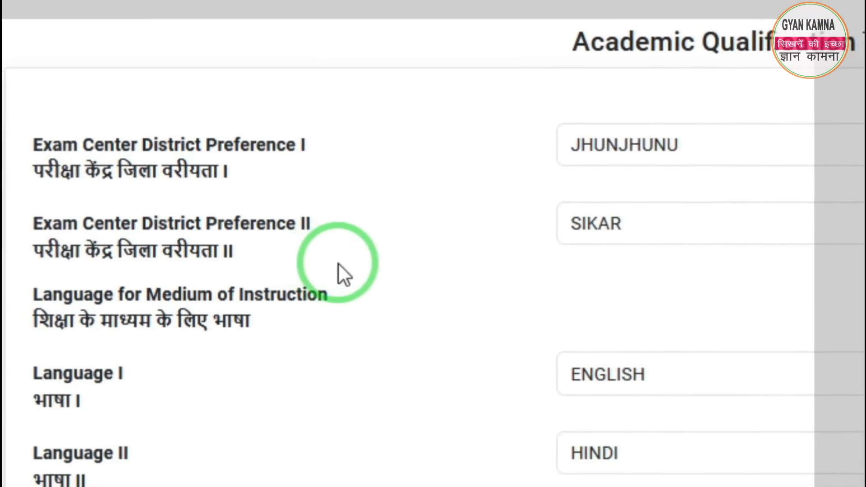
click(612, 236)
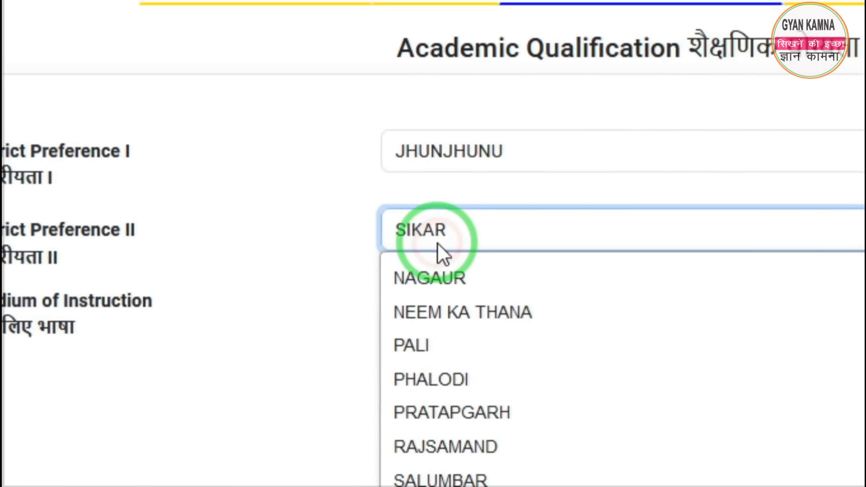
click(327, 257)
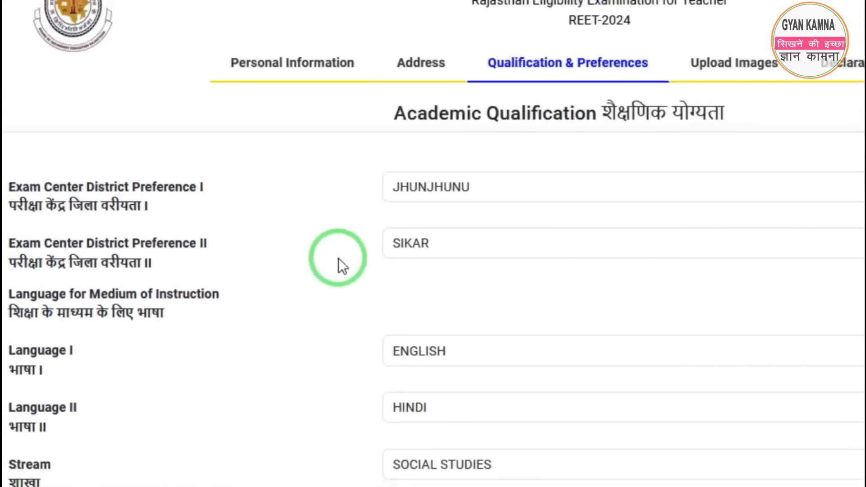
Examine the Language I, Language II, stream and area of specialization fields
scroll(338, 258, down, 3)
key(F12)
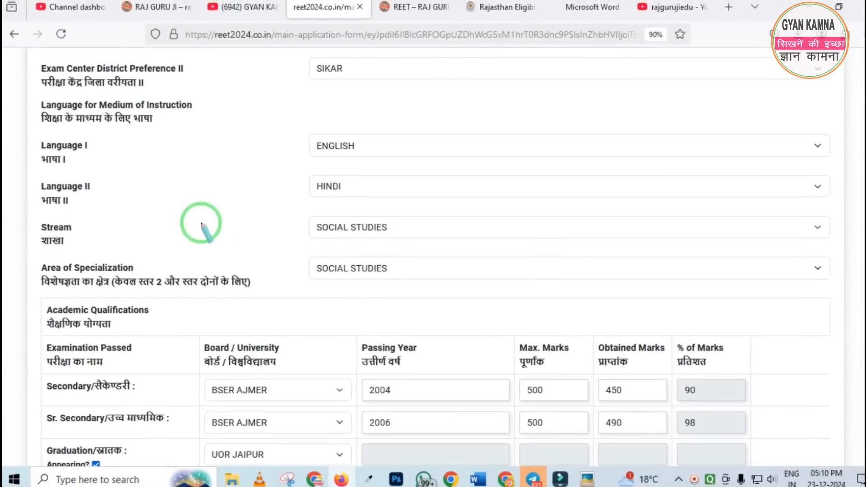
mouse_move(16, 123)
mouse_down()
mouse_move(305, 296)
mouse_move(509, 294)
mouse_up()
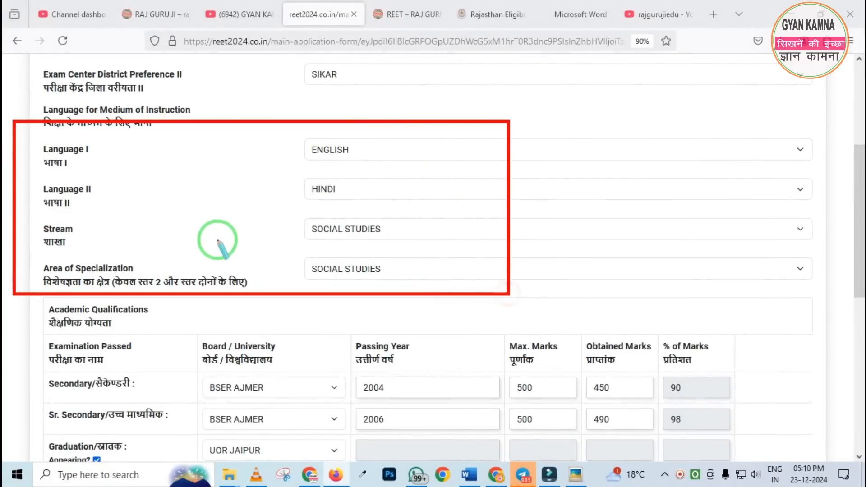
right_click(179, 230)
mouse_move(34, 134)
mouse_down()
mouse_move(53, 165)
mouse_move(109, 181)
mouse_move(122, 227)
mouse_up()
right_click(158, 225)
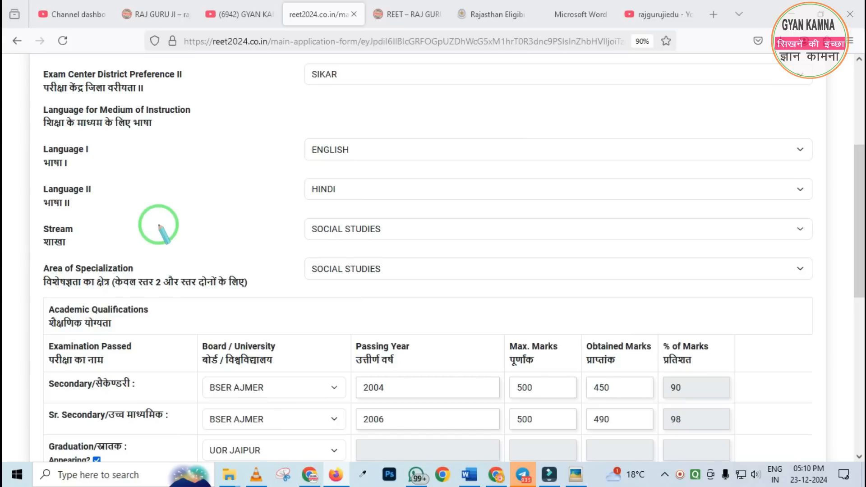
mouse_move(24, 171)
mouse_down()
mouse_move(59, 212)
mouse_move(369, 212)
mouse_up()
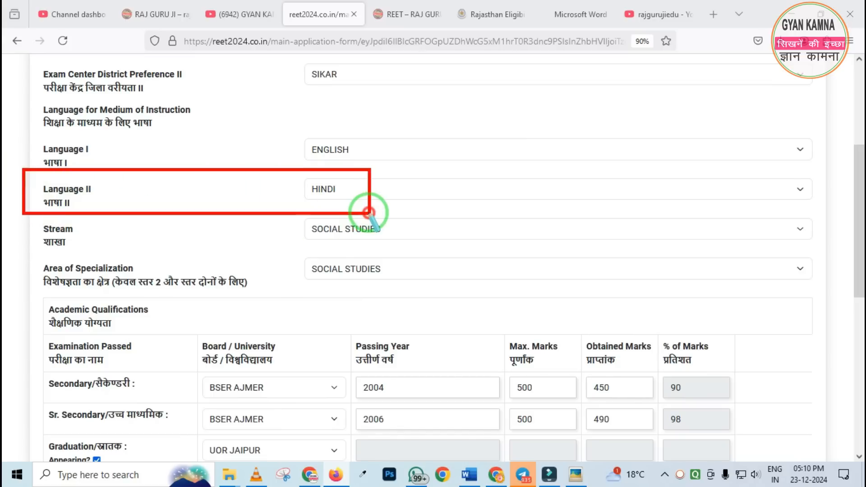
right_click(257, 201)
drag(18, 135, 129, 177)
right_click(151, 180)
mouse_move(33, 132)
mouse_down()
mouse_move(149, 179)
mouse_move(166, 170)
mouse_up()
right_click(190, 166)
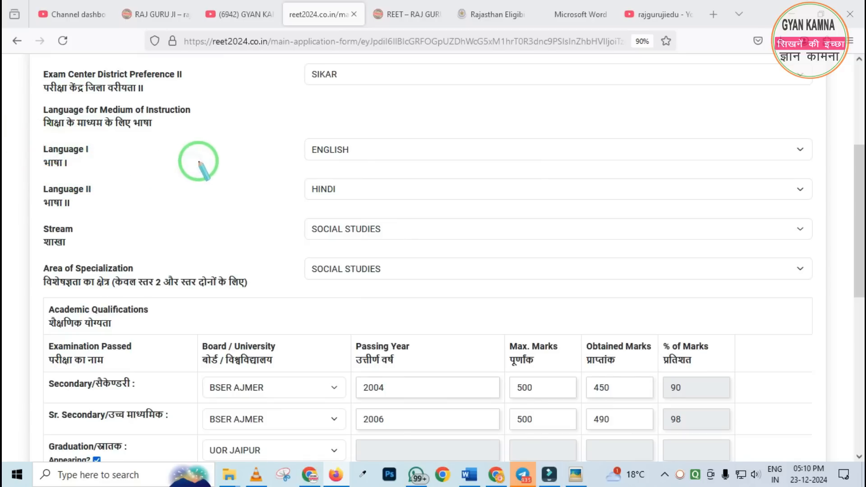
drag(32, 170, 158, 213)
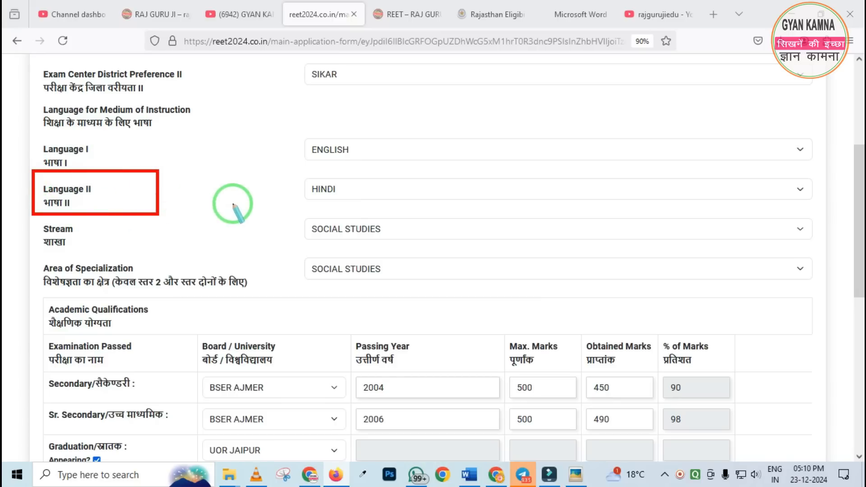
right_click(193, 208)
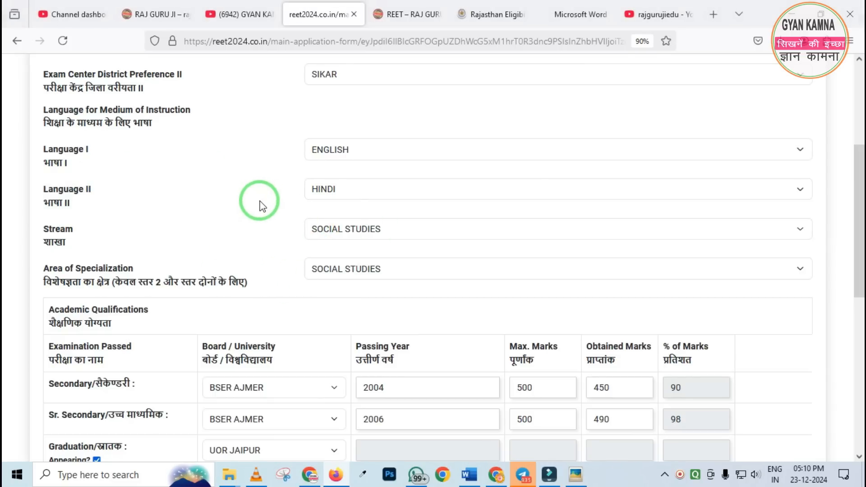
Set Language I to ENGLISH and check the options offered for Language II
click(347, 152)
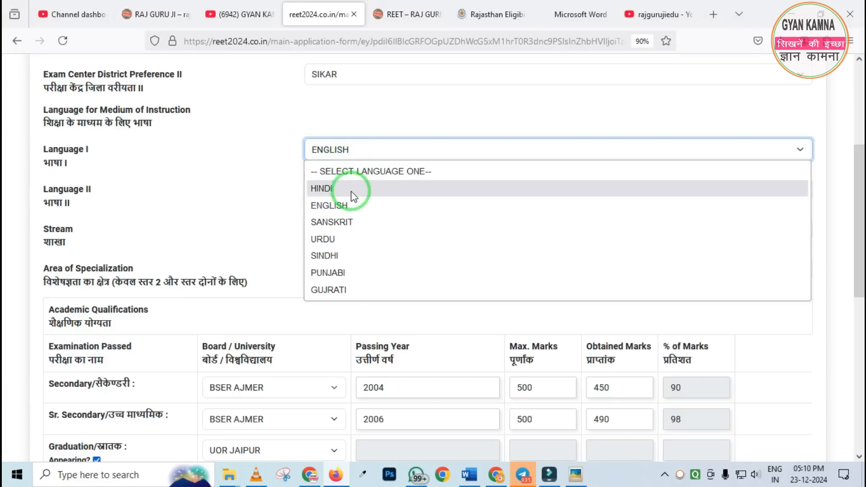
click(336, 210)
click(311, 189)
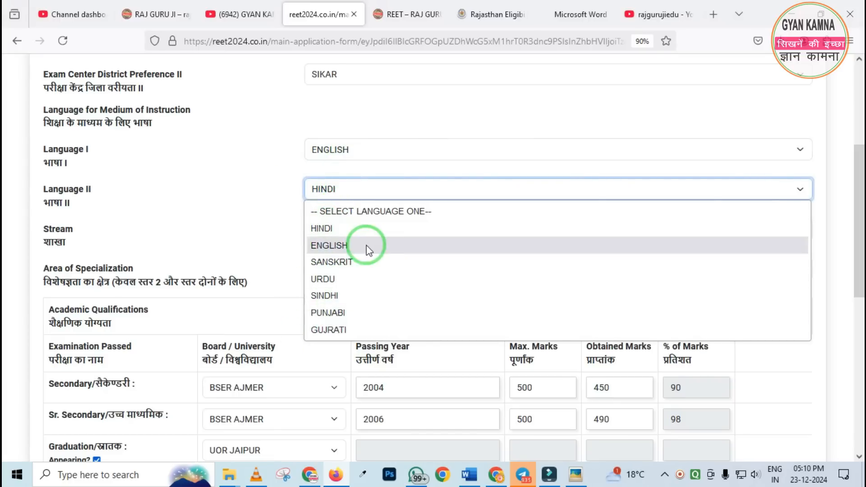
click(269, 216)
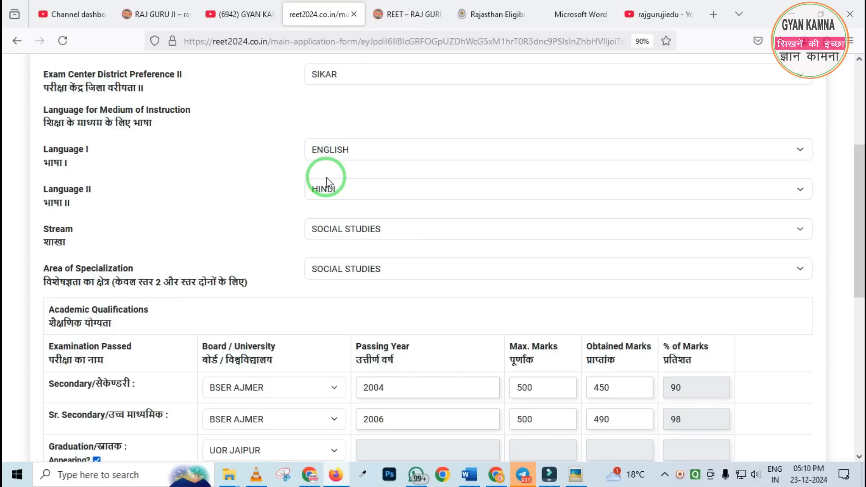
Set the stream to SOCIAL STUDIES
scroll(316, 180, down, 3)
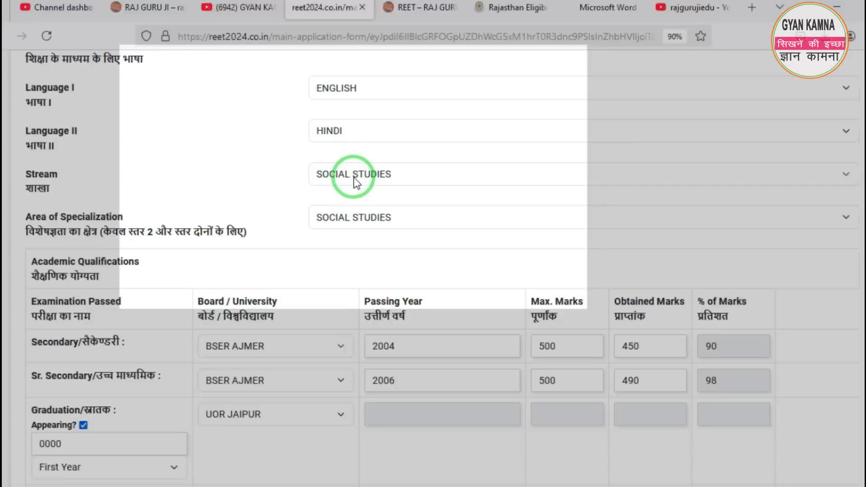
click(348, 176)
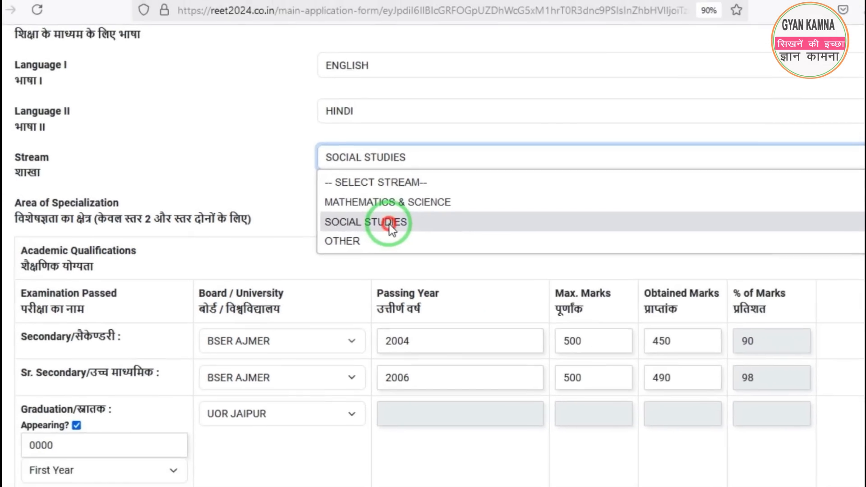
click(488, 213)
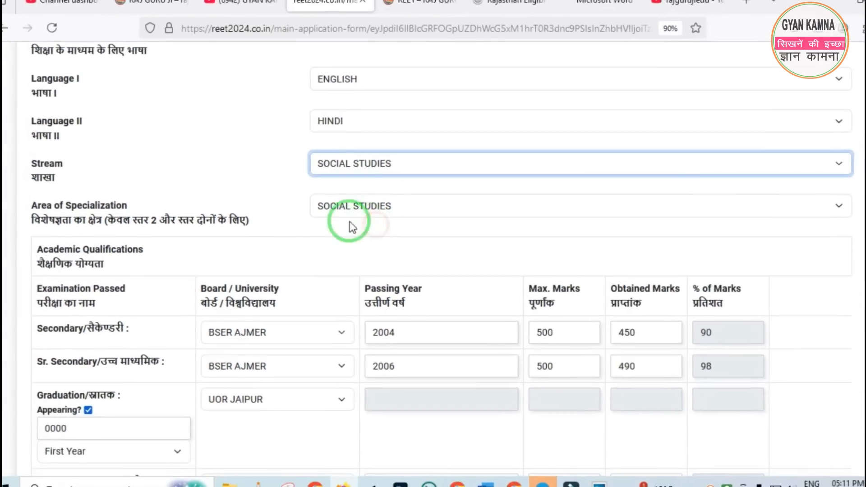
Check the list of boards available for the Secondary examination
scroll(276, 198, down, 3)
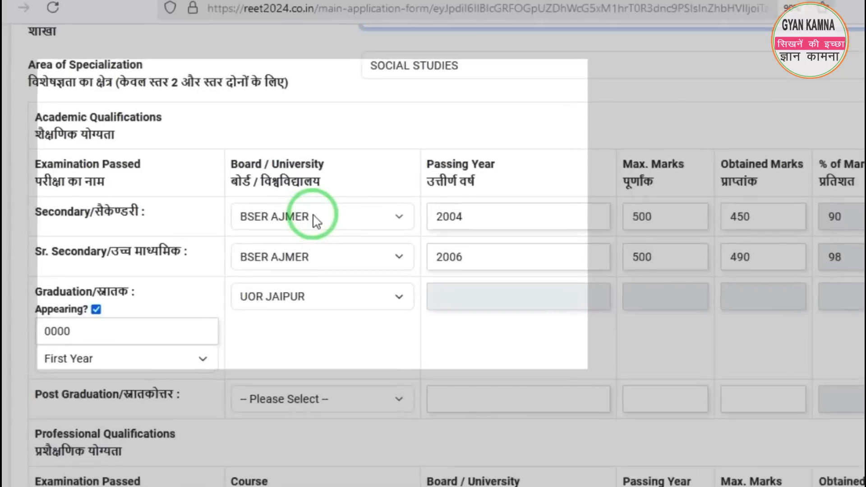
click(317, 221)
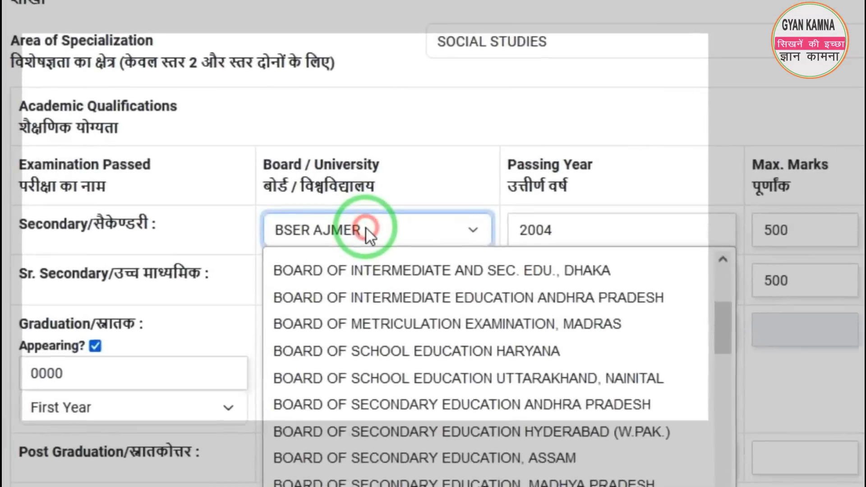
click(315, 220)
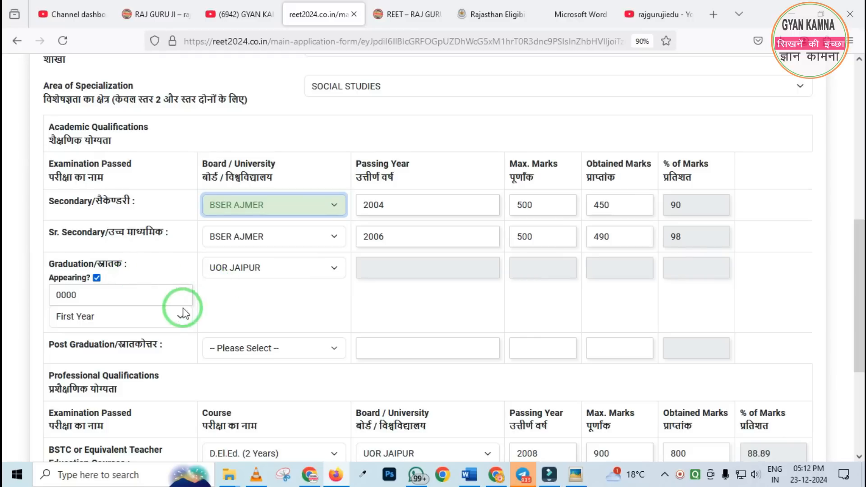
Examine the academic and professional qualification tables, especially the Graduation and Post Graduation rows
scroll(178, 300, down, 3)
scroll(176, 278, up, 1)
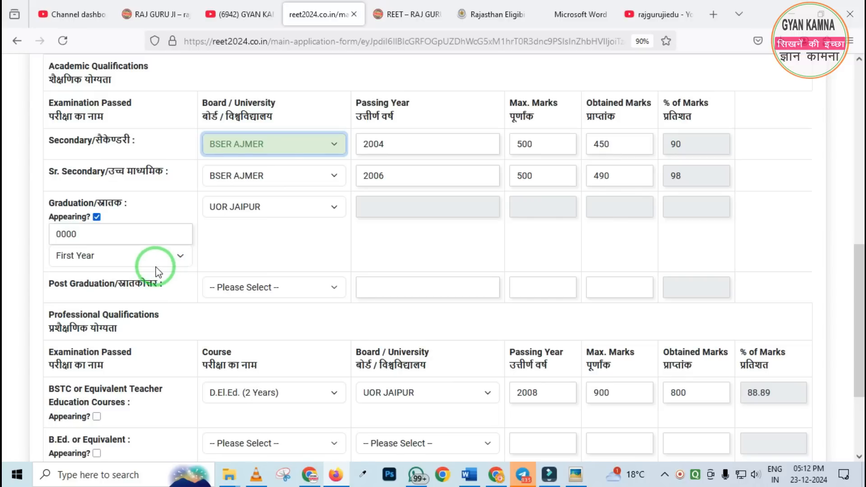
scroll(158, 271, down, 1)
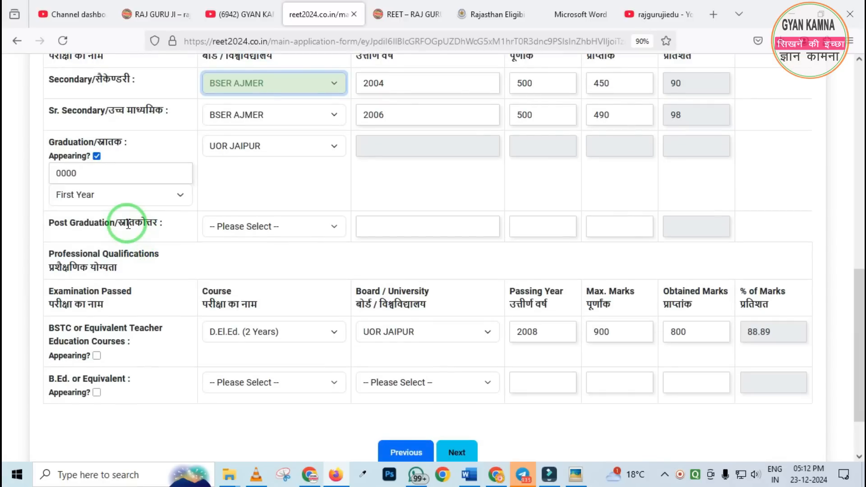
scroll(145, 216, up, 1)
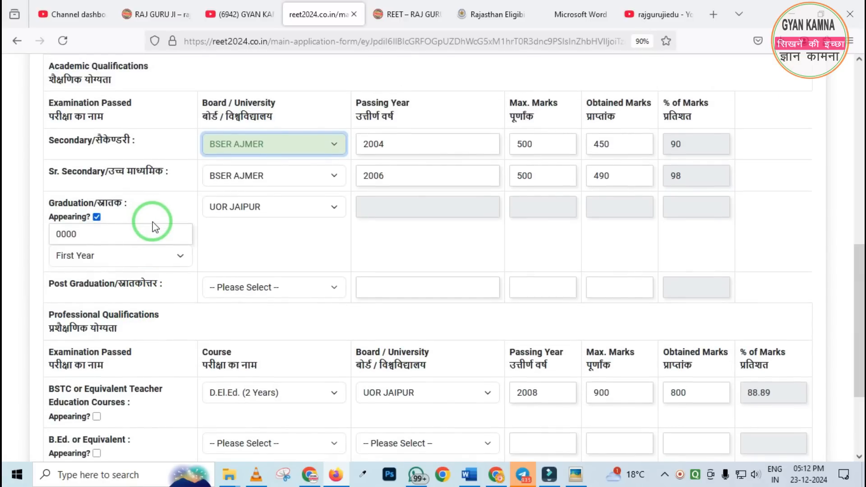
mouse_move(43, 184)
mouse_down()
mouse_move(102, 245)
mouse_move(194, 251)
mouse_move(193, 239)
mouse_up()
right_click(147, 218)
key(Escape)
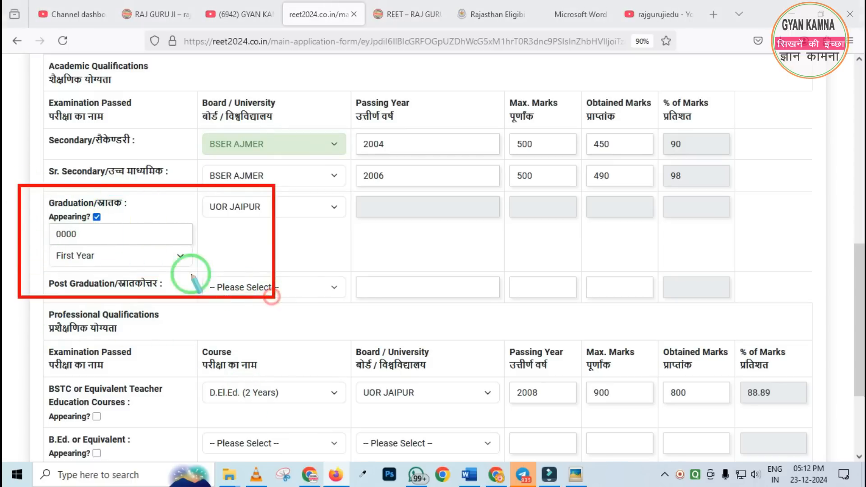
key(Escape)
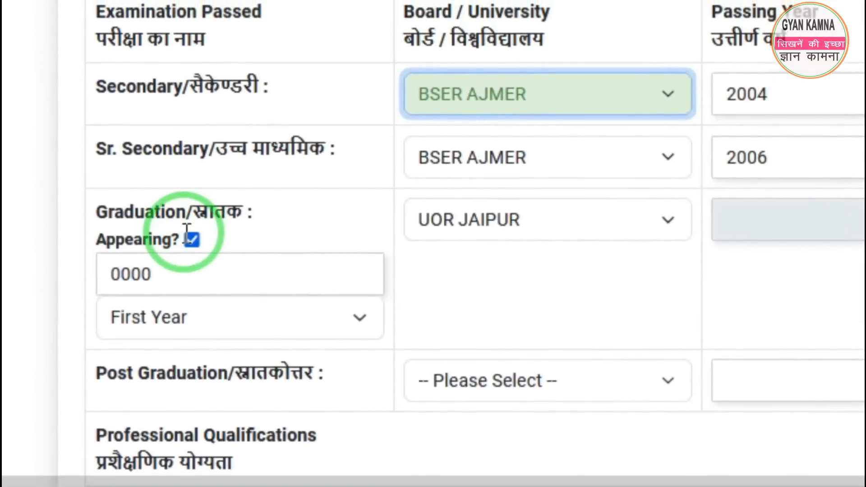
Clear the Appearing option for Graduation to compare its fields, and enable it again
click(192, 209)
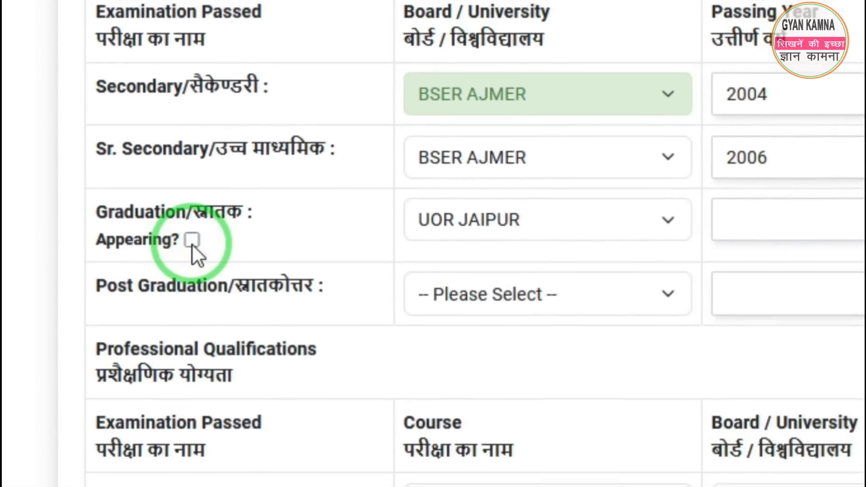
click(191, 241)
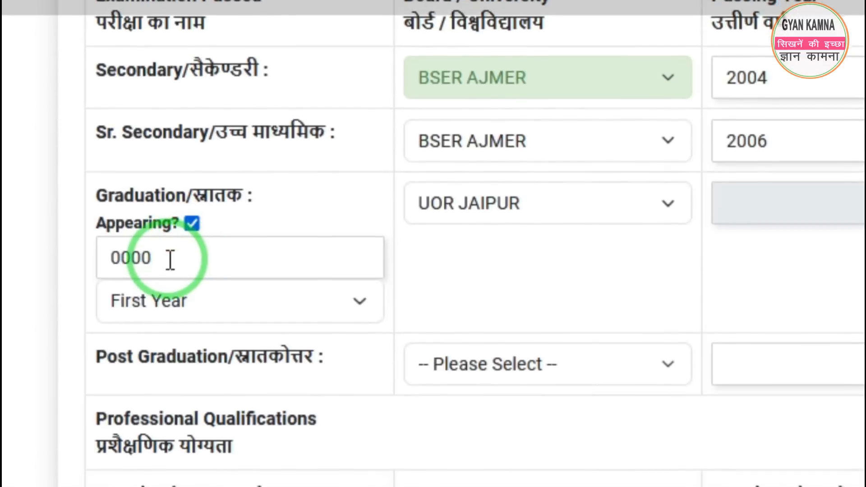
Clear and re-enter the roll or enrolment number for the Graduation exam, and choose First Year
drag(171, 276, 58, 278)
key(BackSpace)
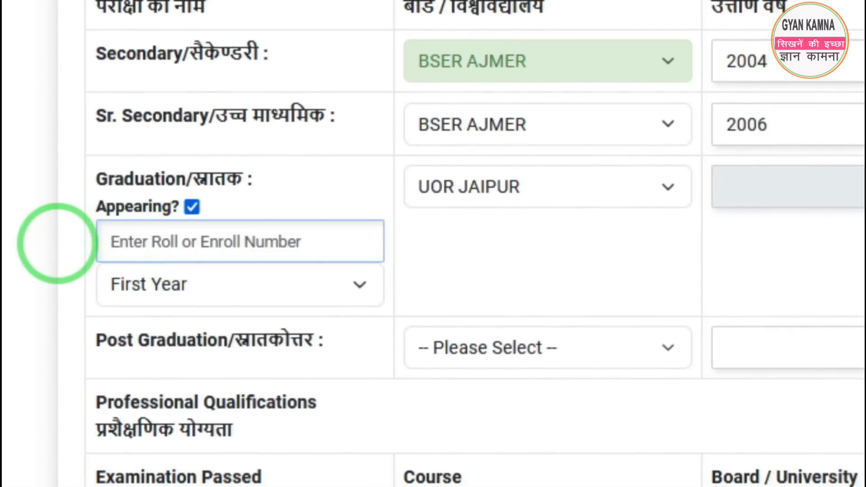
key(ctrl+2)
drag(91, 223, 159, 253)
drag(191, 217, 296, 274)
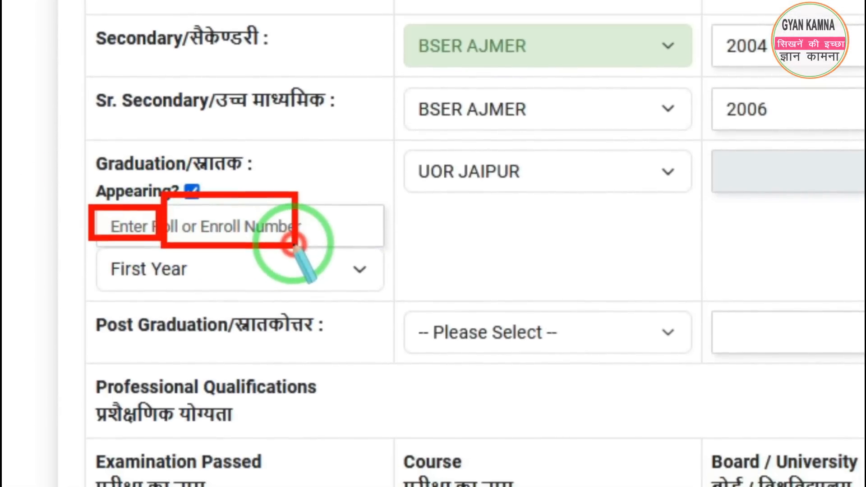
key(e)
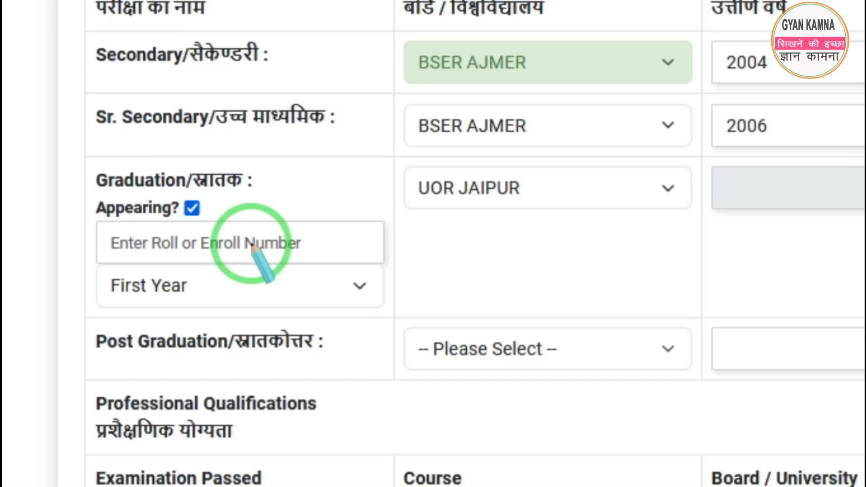
drag(77, 203, 364, 276)
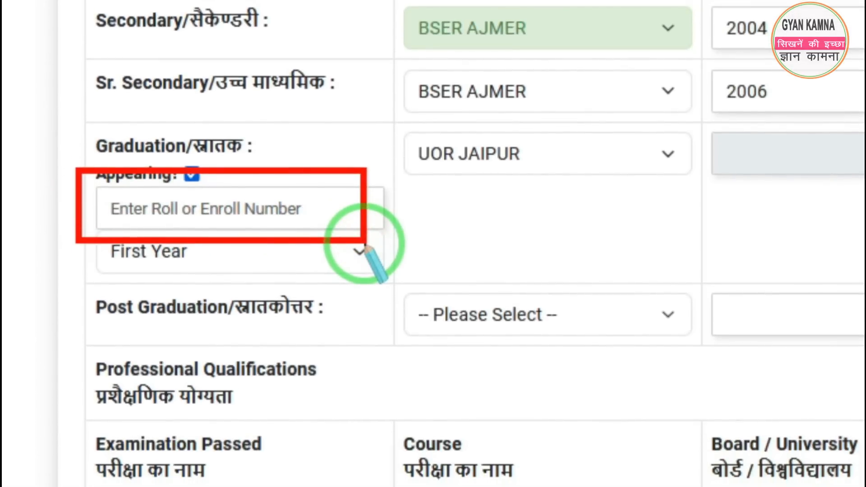
right_click(315, 245)
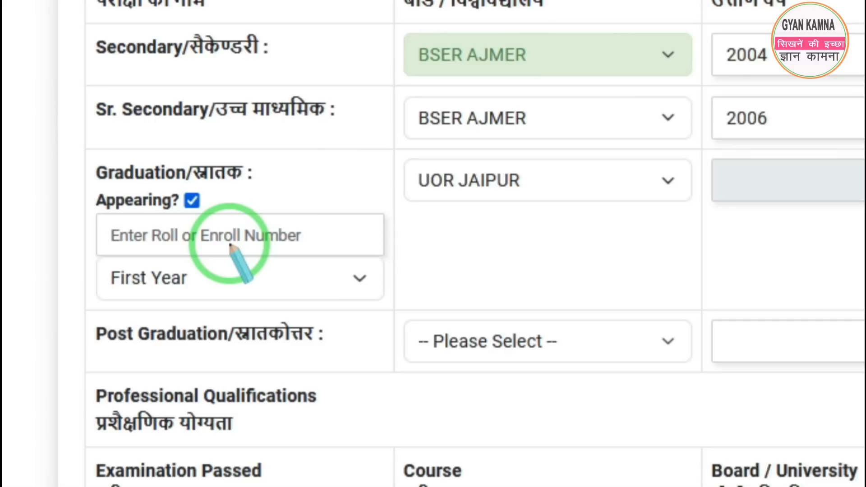
click(230, 245)
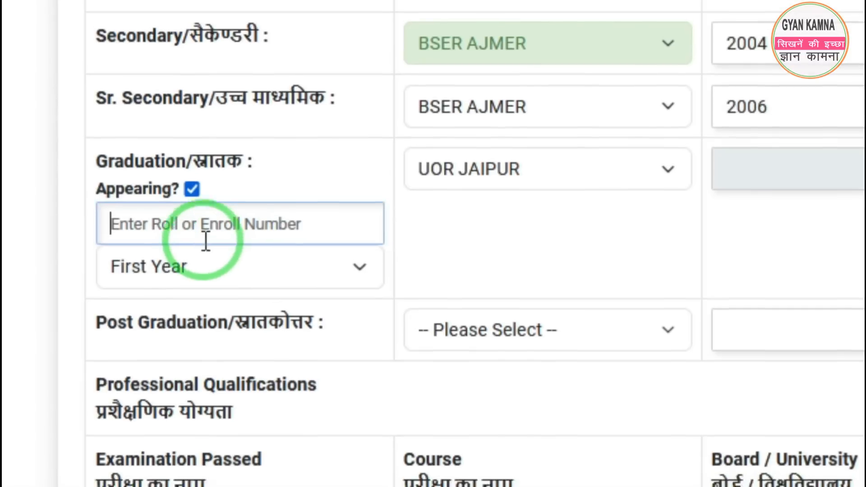
text(0000)
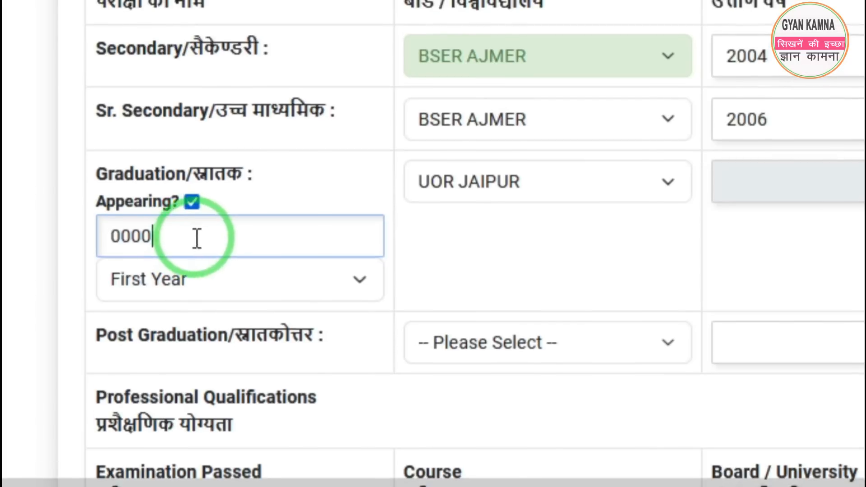
click(210, 270)
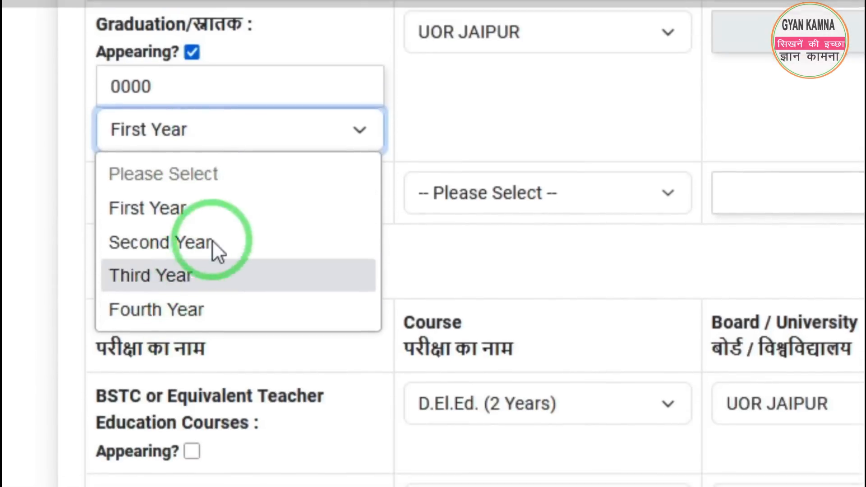
click(176, 271)
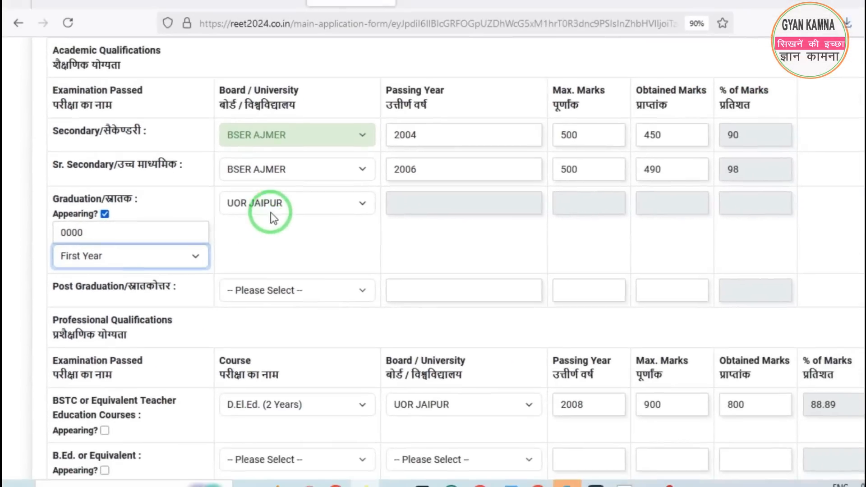
Review the Graduation row's Appearing details and marks fields, and check the list of universities available for Post Graduation
click(446, 165)
click(418, 242)
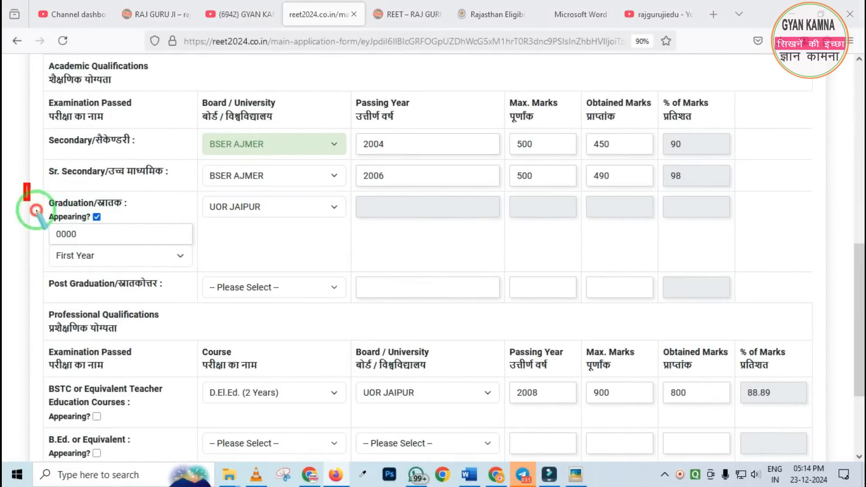
drag(36, 209, 184, 258)
drag(393, 182, 773, 227)
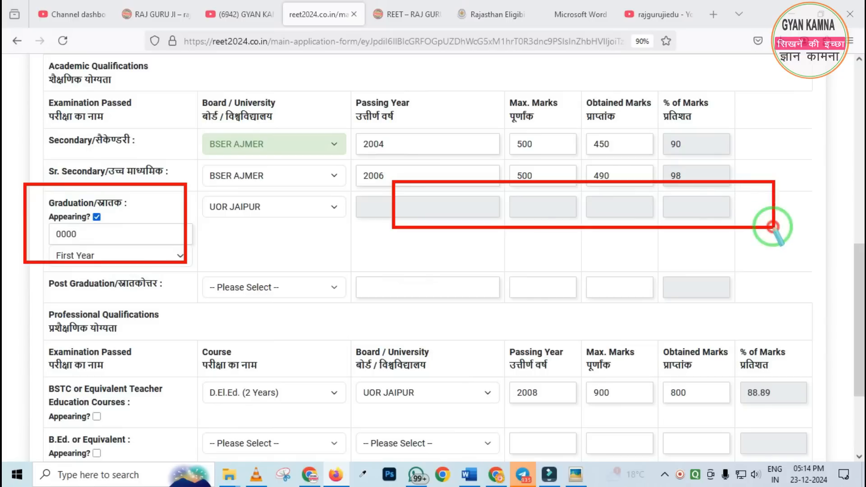
right_click(473, 210)
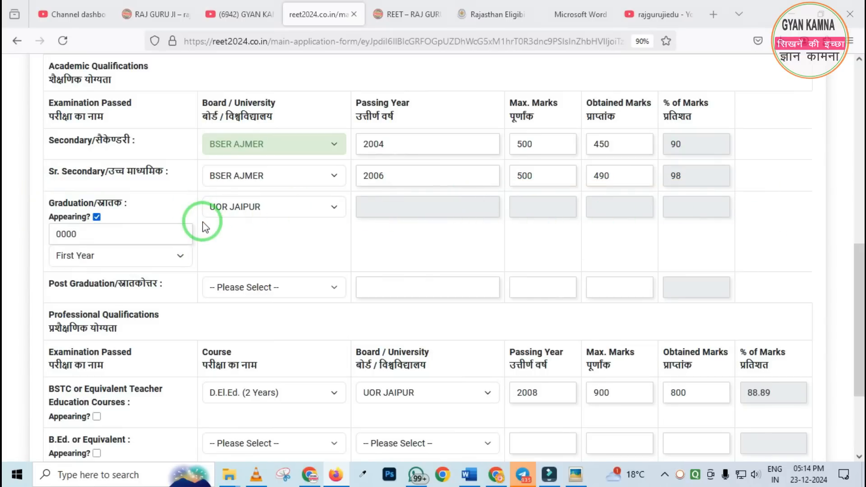
scroll(216, 224, down, 2)
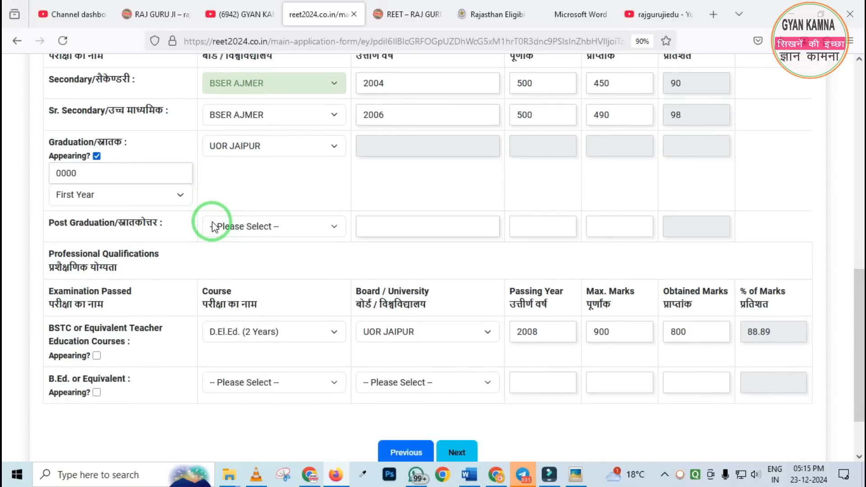
drag(56, 197, 478, 261)
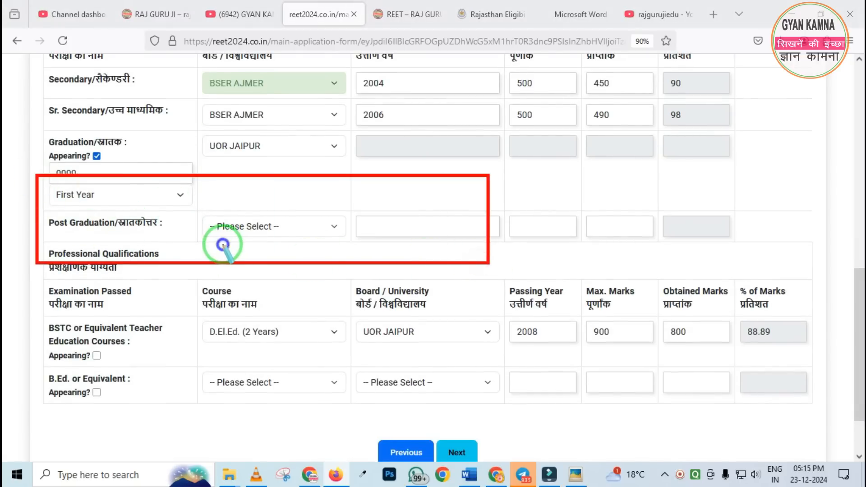
click(271, 226)
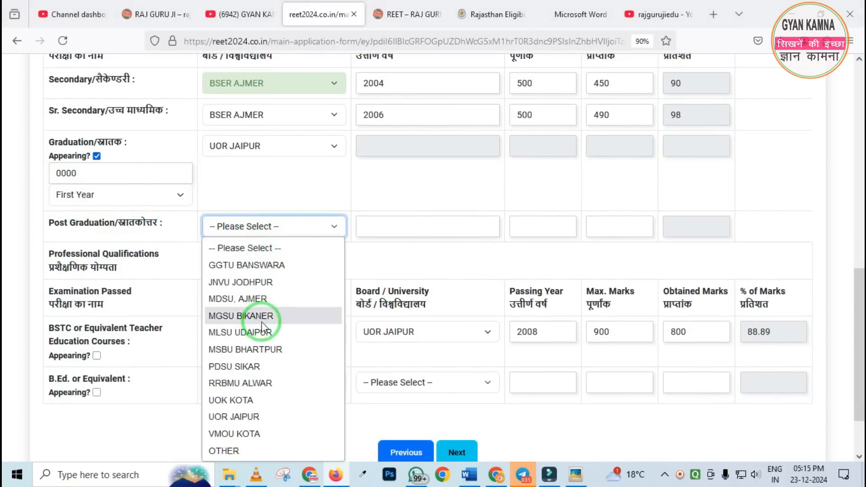
click(280, 183)
scroll(280, 188, down, 1)
click(278, 226)
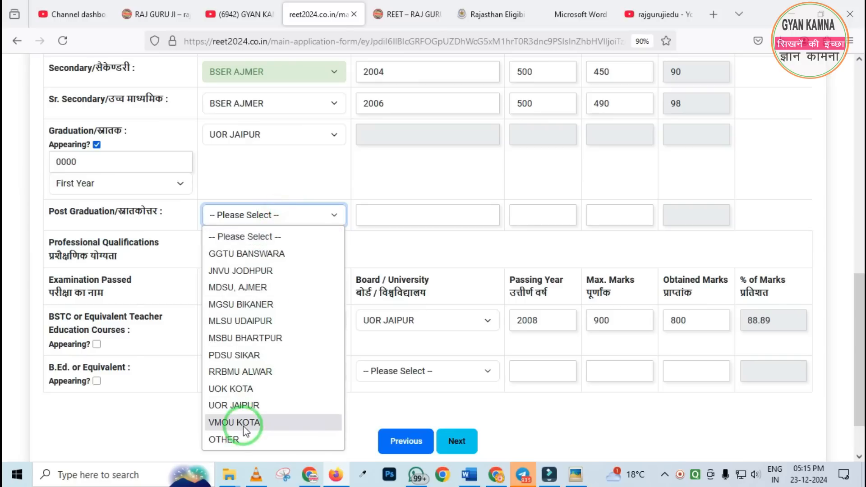
click(414, 178)
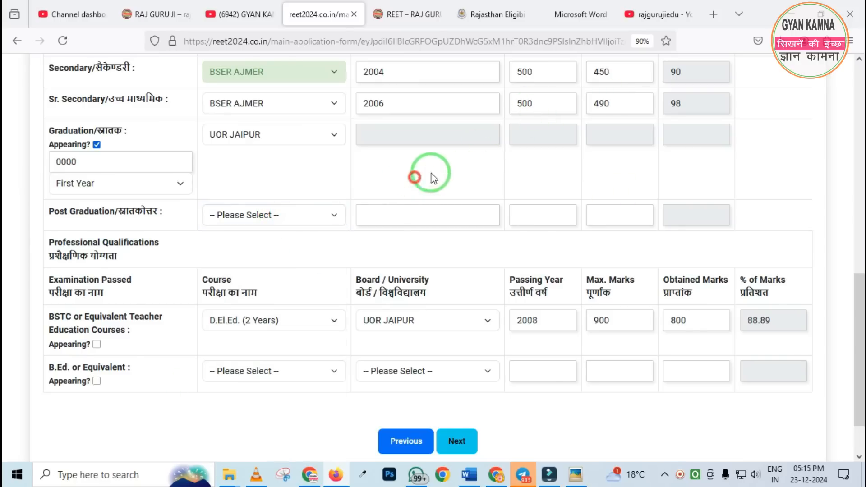
Clear the BSTC row's course, board or university, passing year, maximum marks and obtained marks in the professional qualifications
scroll(289, 171, down, 2)
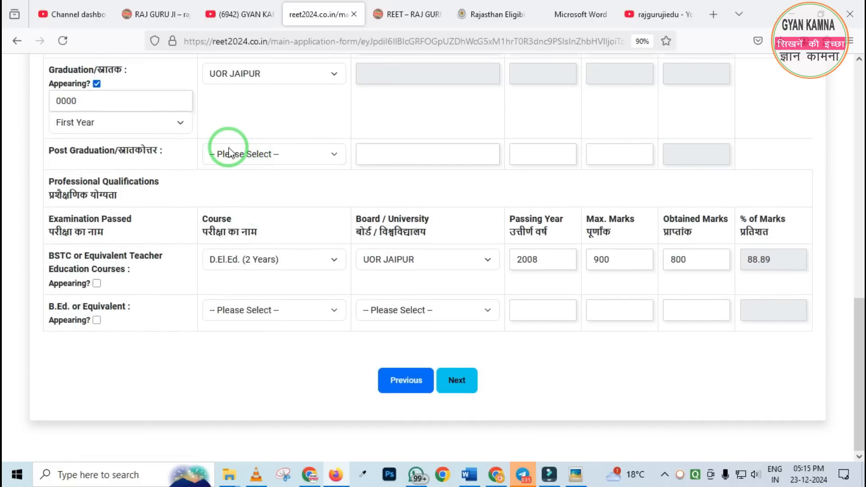
mouse_move(20, 171)
mouse_down()
mouse_move(410, 375)
mouse_move(638, 414)
mouse_up()
right_click(214, 303)
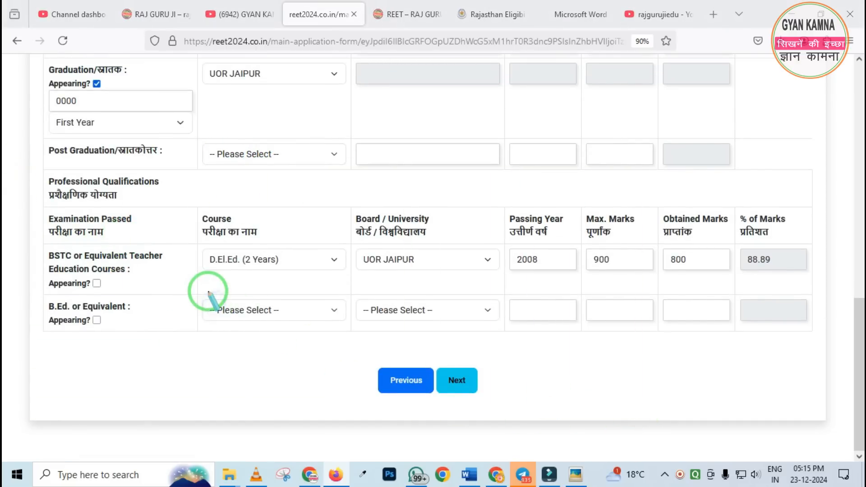
click(243, 274)
click(218, 282)
click(389, 260)
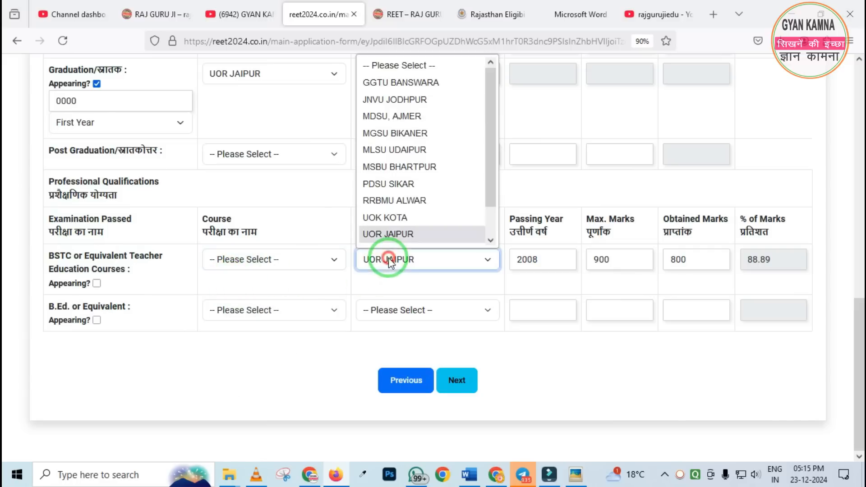
click(385, 67)
drag(537, 268, 493, 254)
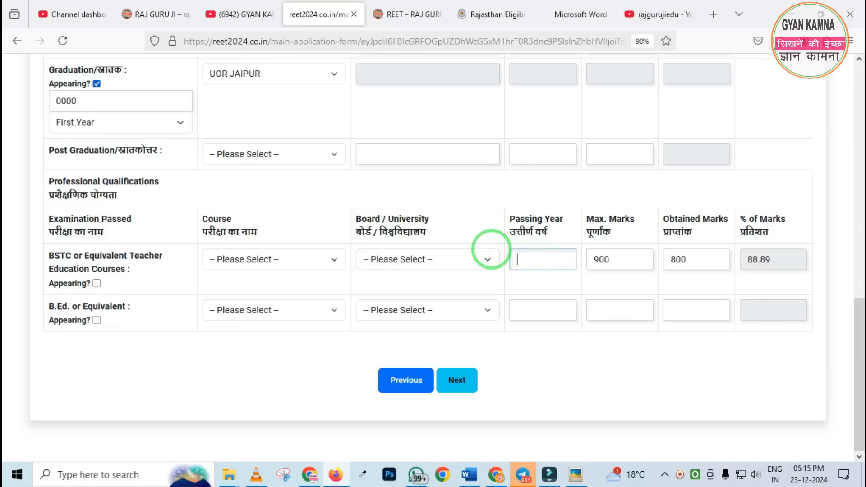
drag(629, 265, 610, 253)
key(BackSpace)
drag(725, 251, 642, 260)
key(BackSpace)
click(267, 210)
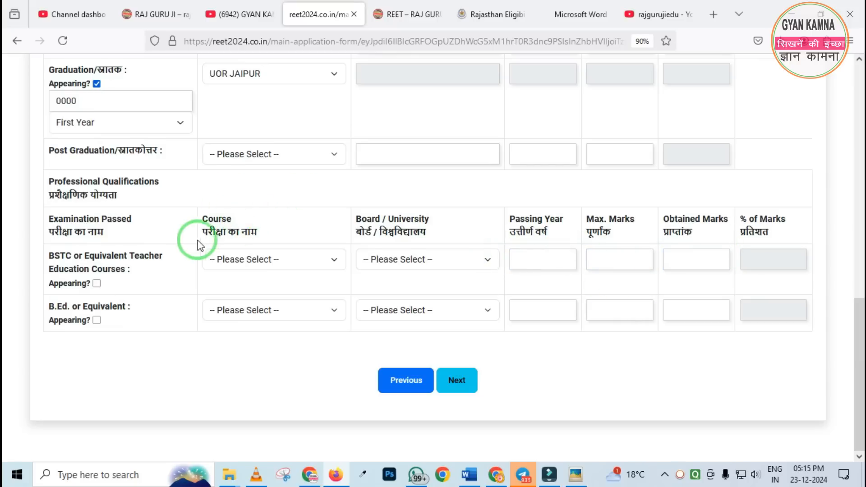
Try to enable the Appearing option for BSTC or equivalent while Graduation is set to First Year
scroll(181, 248, up, 2)
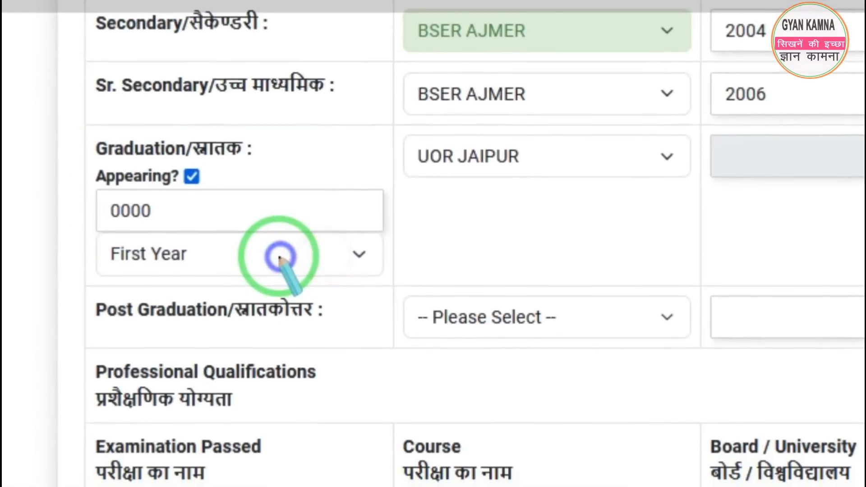
scroll(300, 246, down, 5)
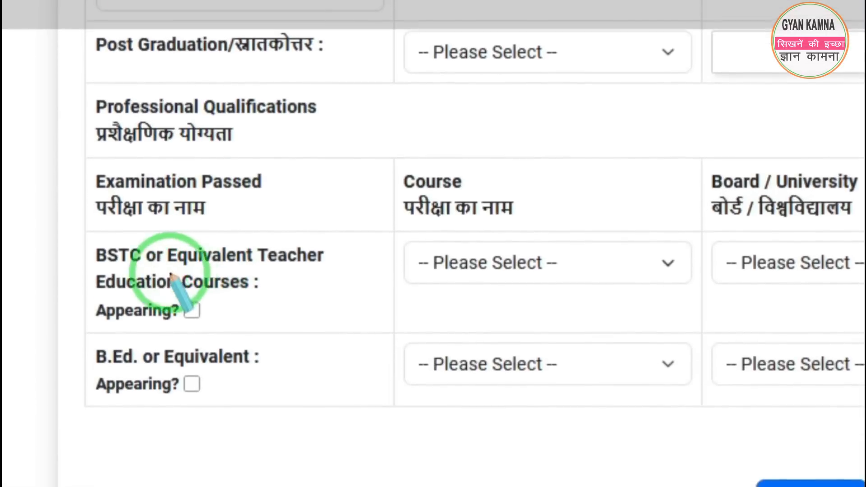
scroll(239, 343, down, 2)
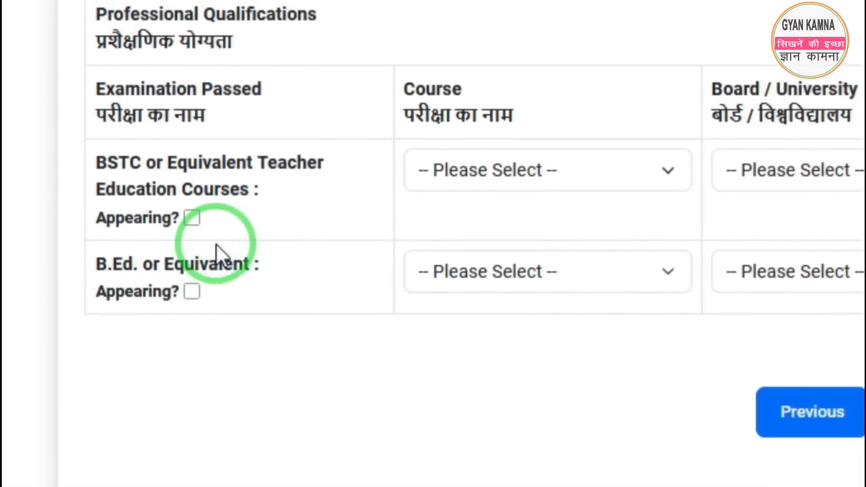
click(191, 217)
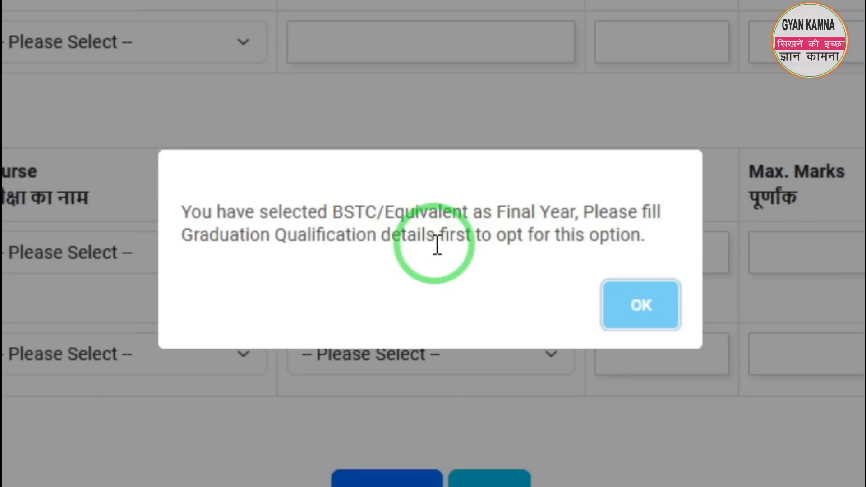
click(641, 305)
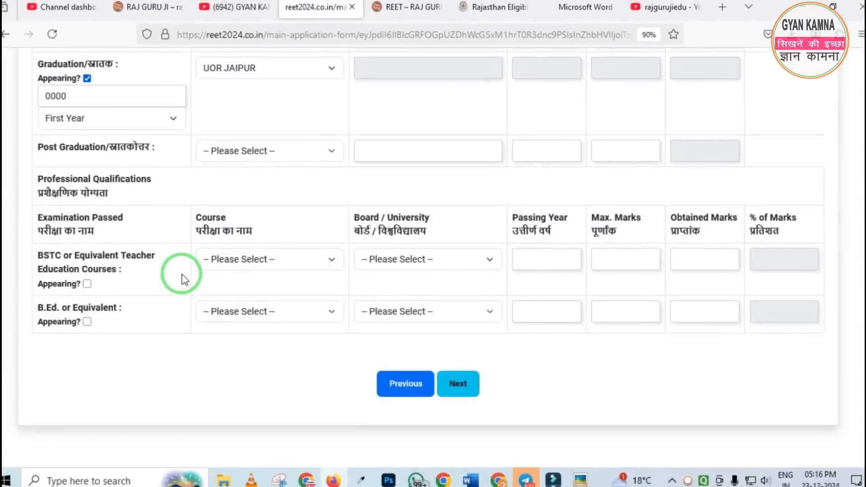
Set the Graduation year to Second Year and try again to enable the Appearing option for BSTC or equivalent
scroll(193, 261, up, 2)
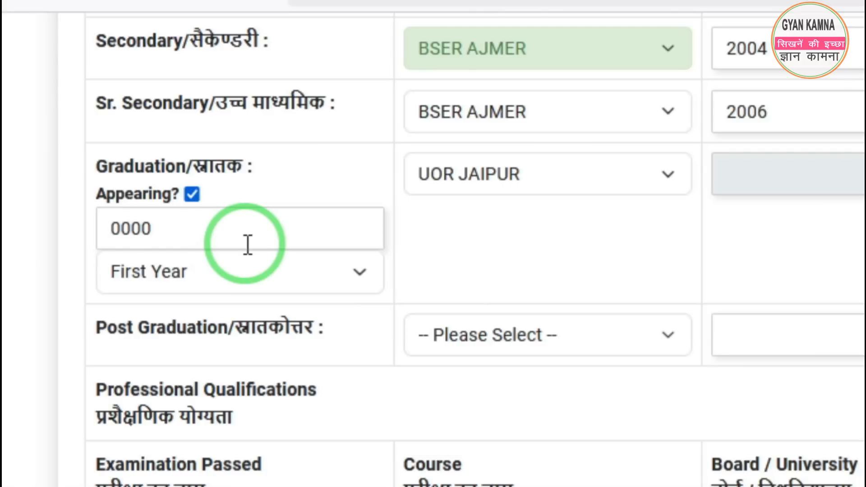
click(237, 270)
click(206, 388)
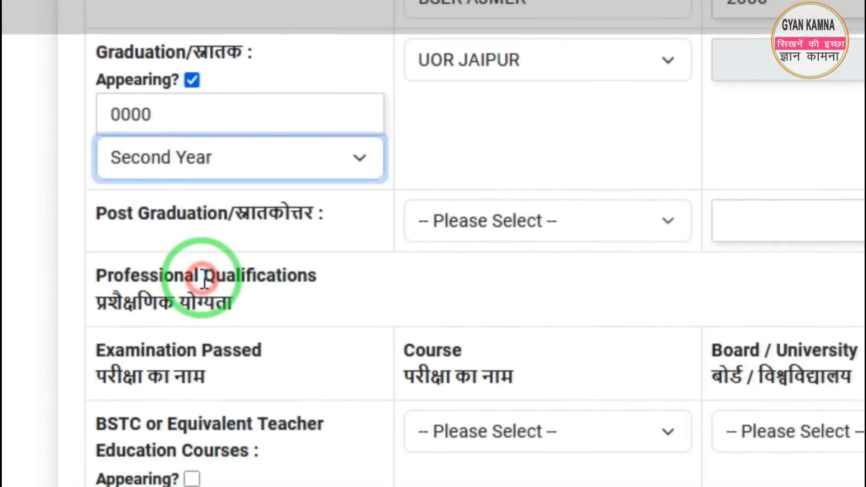
click(192, 479)
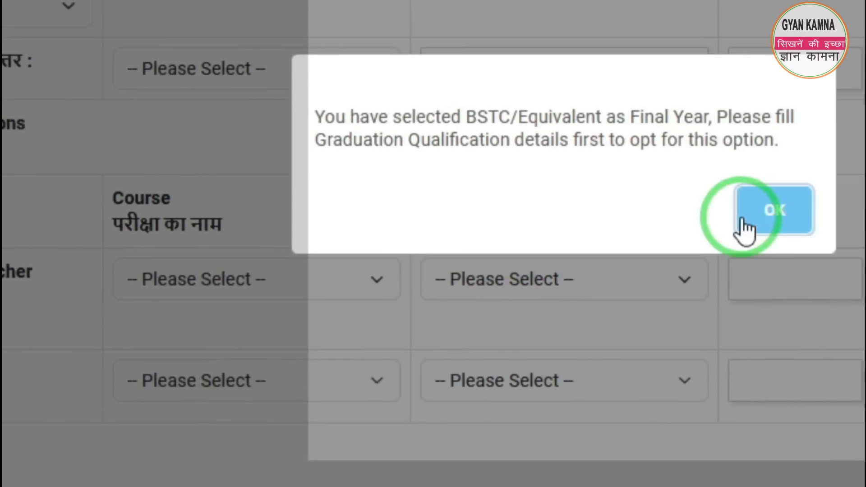
click(741, 217)
click(48, 480)
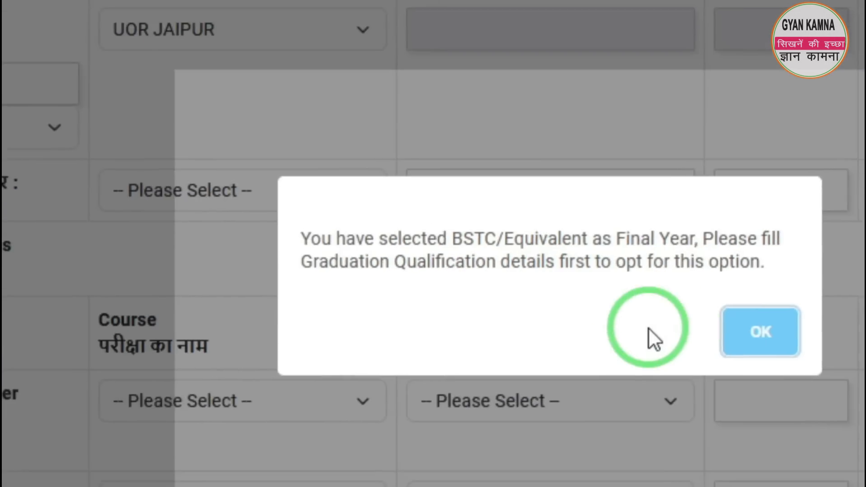
click(760, 332)
Set the Graduation year to Third Year and try to enable the Appearing option for BSTC or equivalent
click(31, 121)
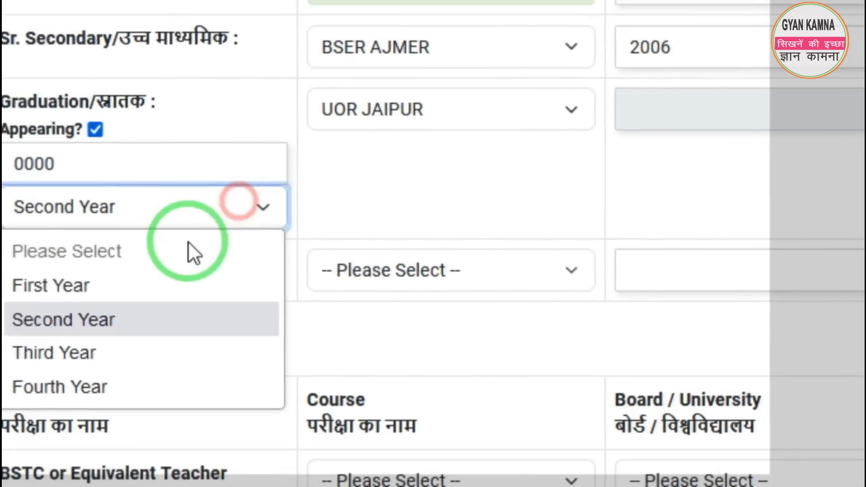
click(121, 352)
click(189, 297)
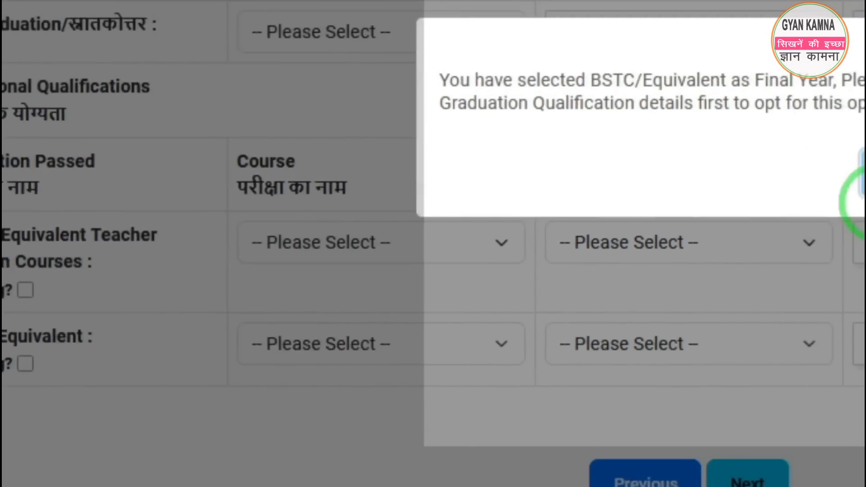
click(629, 208)
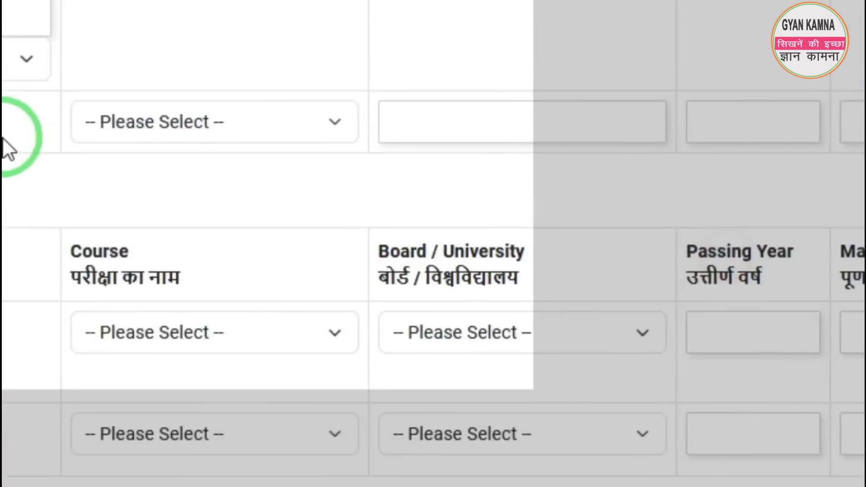
Set the Graduation year to Fourth Year and retry the Appearing option for BSTC or equivalent
click(113, 158)
click(189, 298)
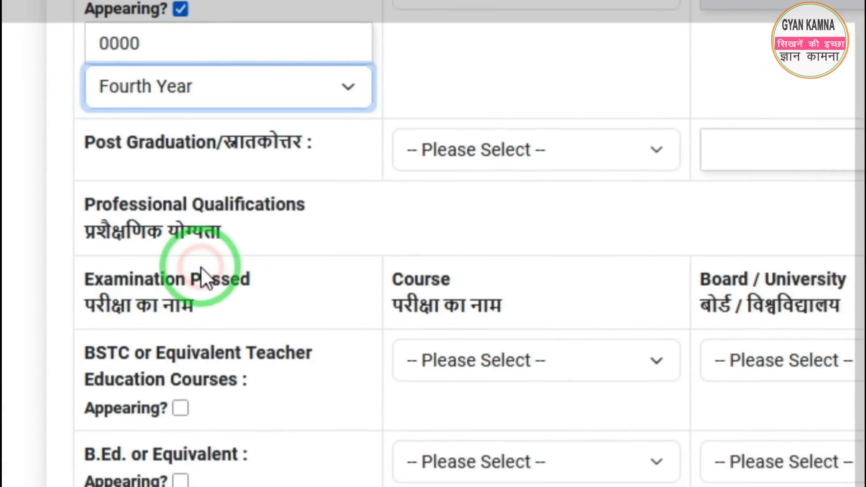
click(181, 409)
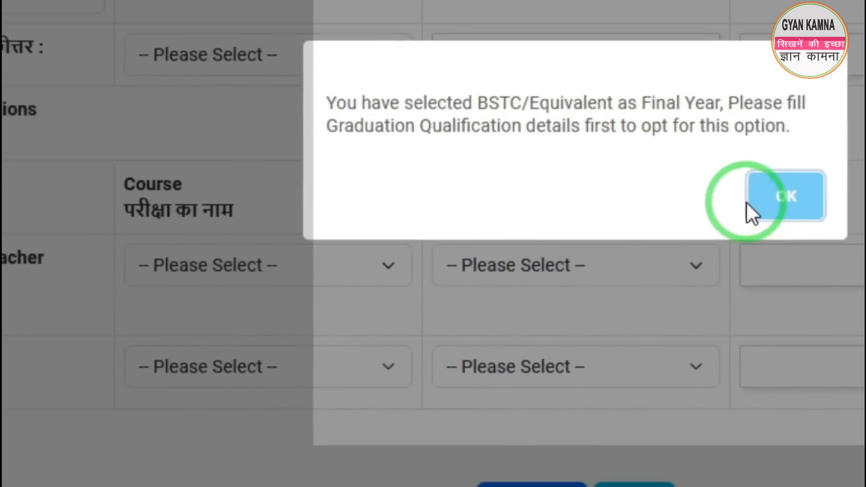
click(747, 203)
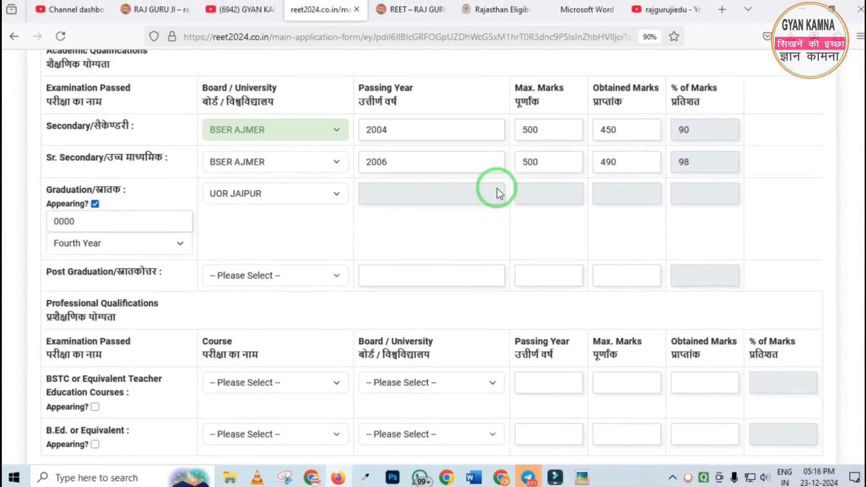
Examine the Graduation row's Appearing details together with the BSTC and B.Ed. rows of the professional qualifications
scroll(263, 209, down, 2)
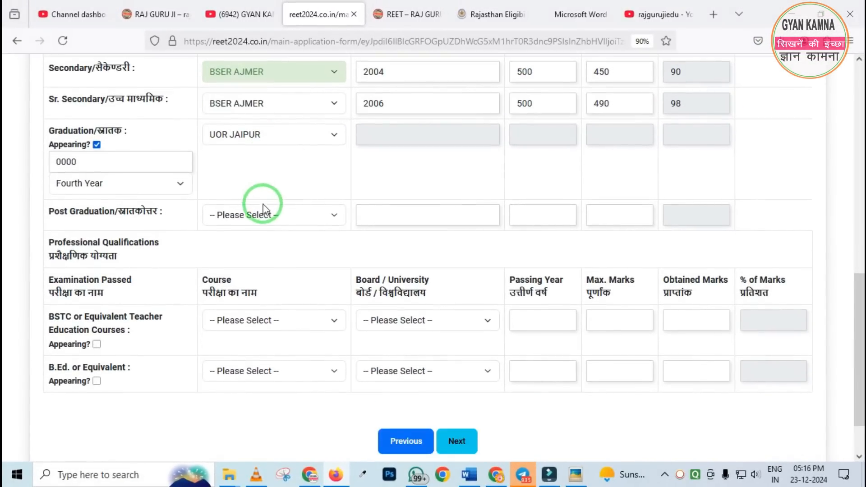
scroll(207, 168, down, 2)
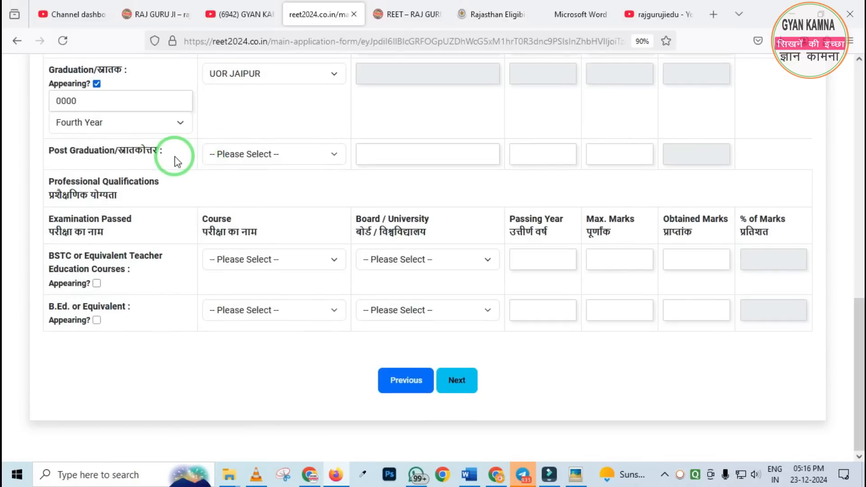
scroll(161, 161, up, 4)
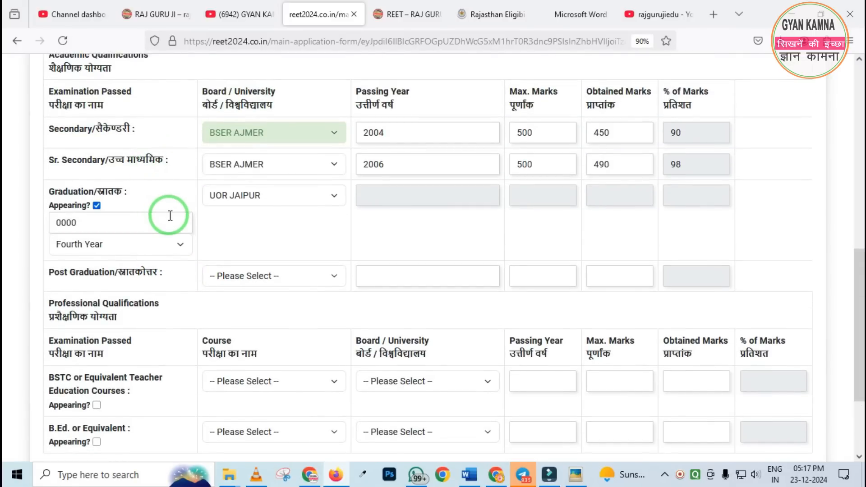
drag(41, 197, 235, 303)
mouse_move(44, 351)
mouse_down()
mouse_move(131, 416)
mouse_move(236, 434)
mouse_up()
click(128, 360)
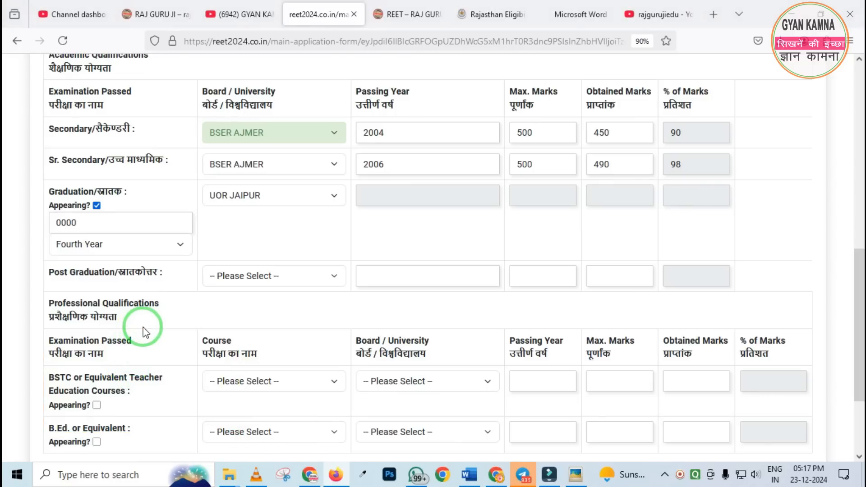
scroll(132, 264, down, 3)
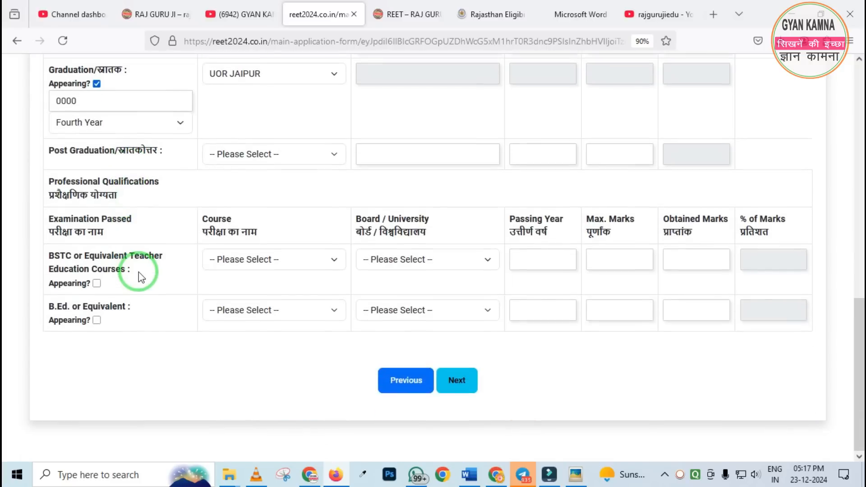
mouse_move(33, 237)
mouse_down()
mouse_move(112, 296)
mouse_move(209, 313)
mouse_up()
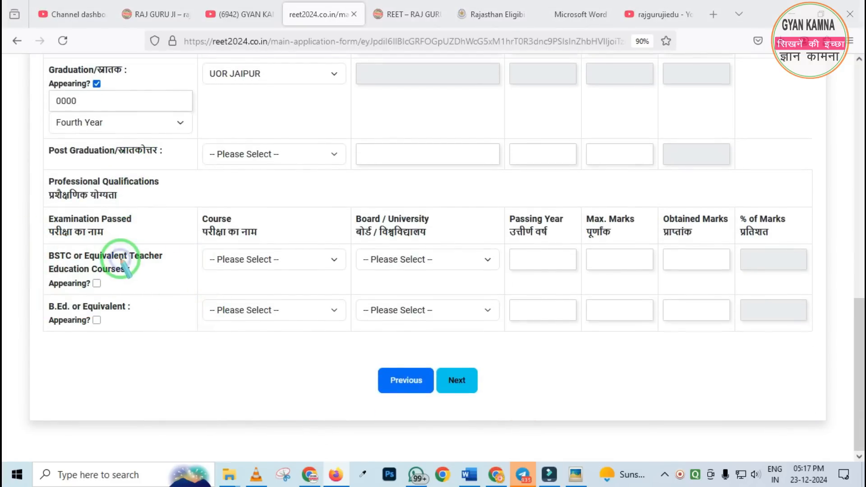
scroll(122, 245, up, 2)
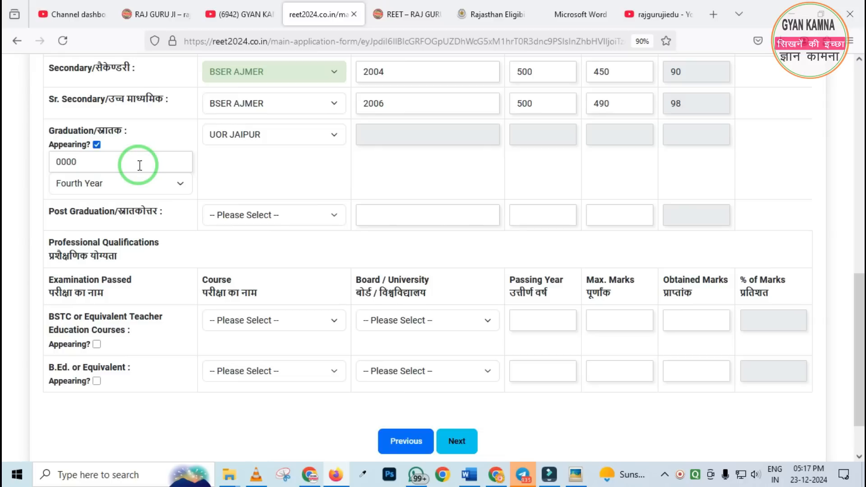
Switch to the REET 2024 notification PDF and look over the schedule on its first page
click(571, 6)
scroll(429, 238, down, 10)
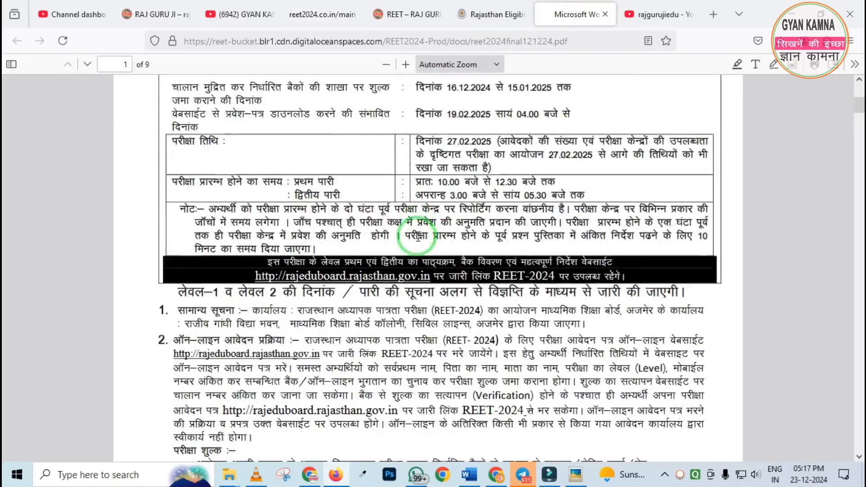
scroll(410, 241, up, 10)
scroll(406, 246, down, 5)
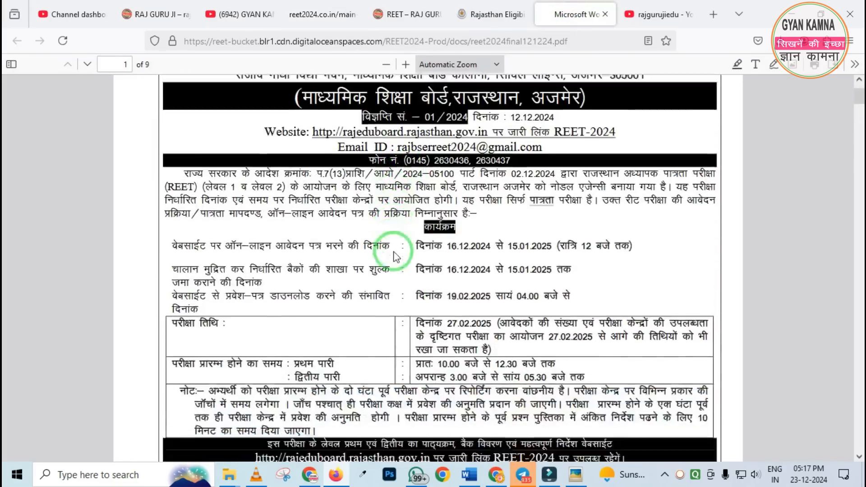
scroll(392, 247, up, 3)
Switch to the YouTube results for rajgurujiedu and look through the REET 2024 form videos
click(644, 22)
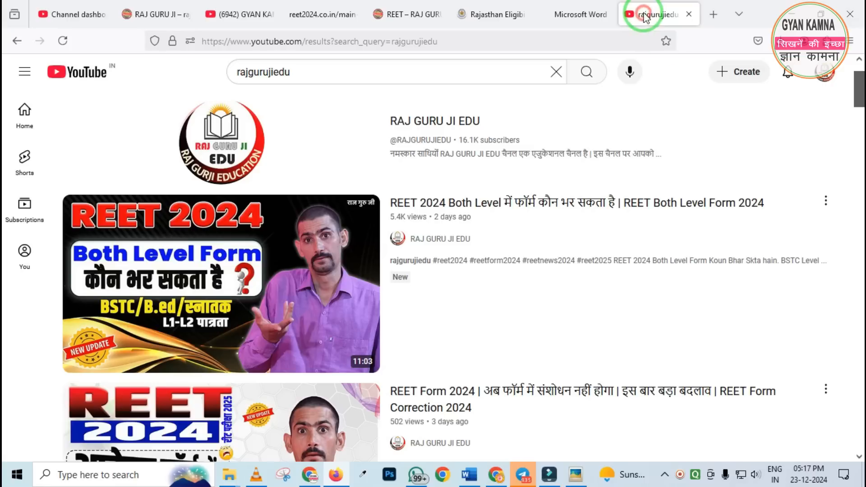
scroll(469, 147, down, 1)
scroll(470, 148, down, 8)
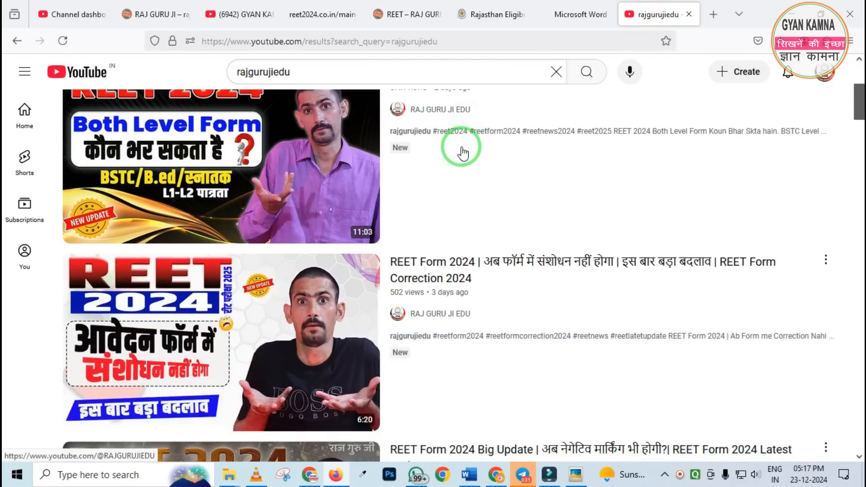
scroll(460, 153, down, 10)
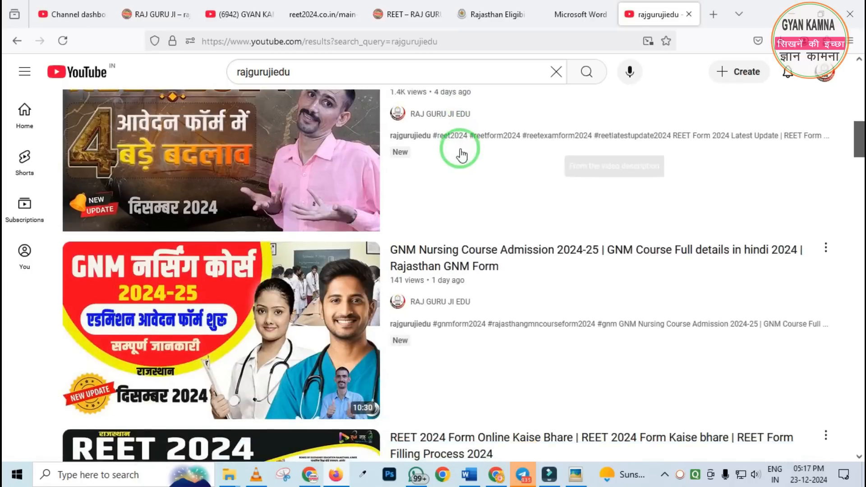
scroll(460, 156, up, 15)
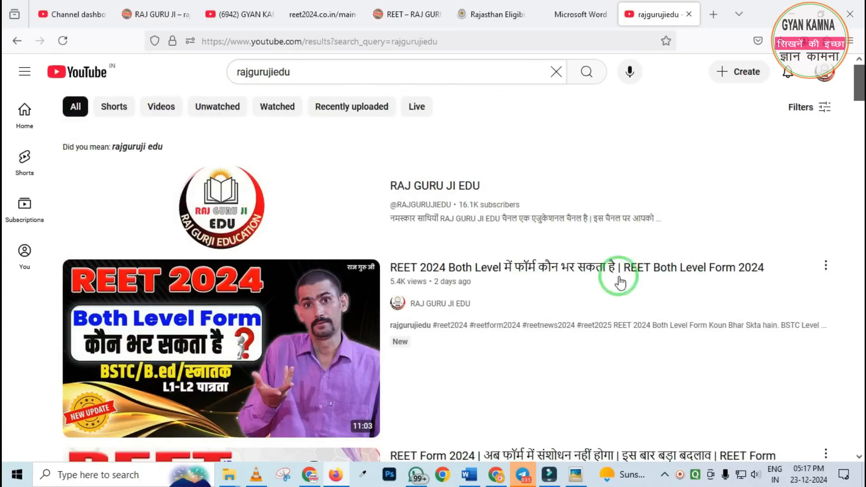
Return to the REET application form, turn off Appearing for Graduation and try 2007 as its passing year
click(323, 15)
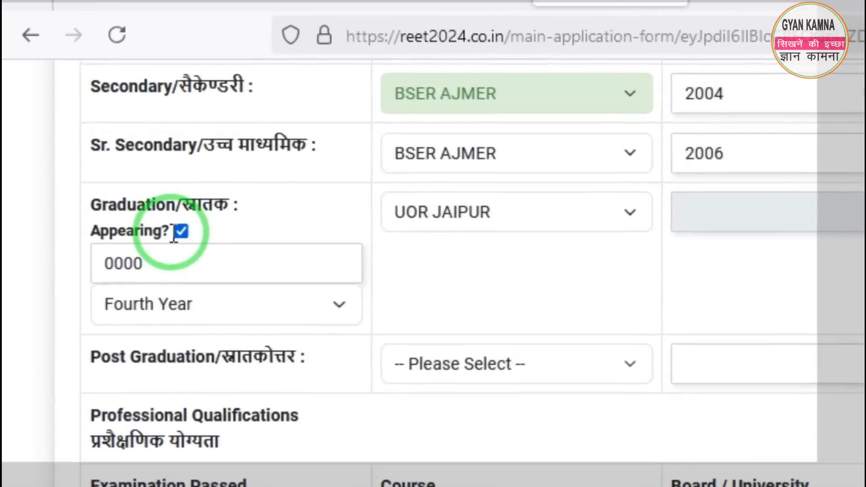
click(181, 231)
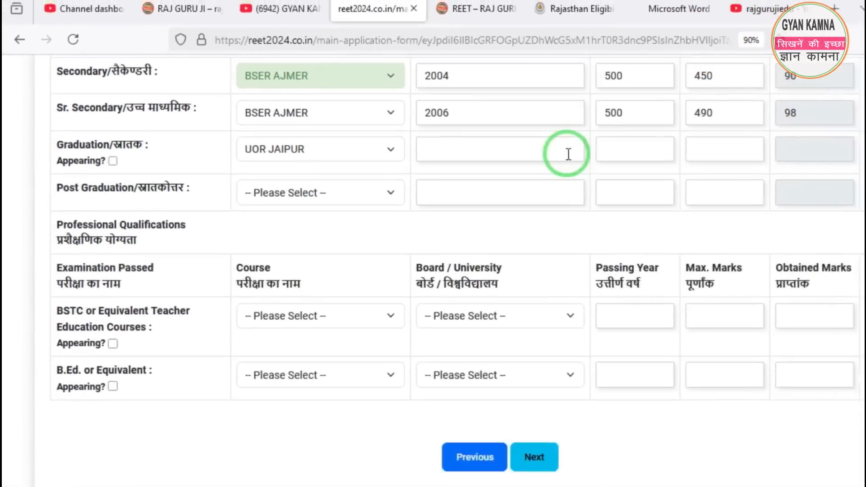
click(715, 186)
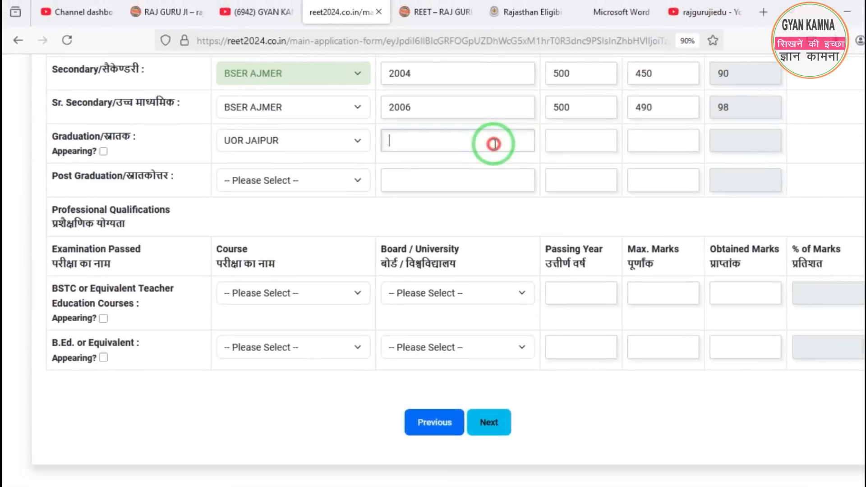
text(2007)
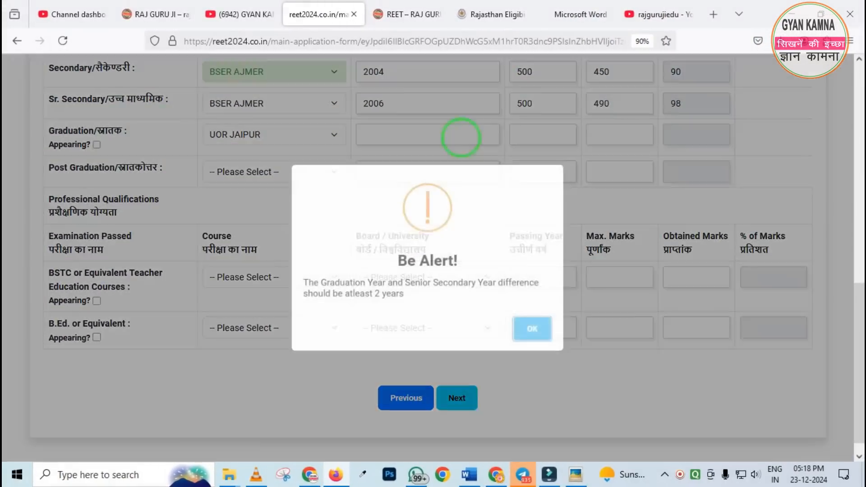
click(532, 328)
Fill in the Graduation row with passing year 2009, maximum marks 1800 and obtained marks 1120
click(380, 130)
text(2009)
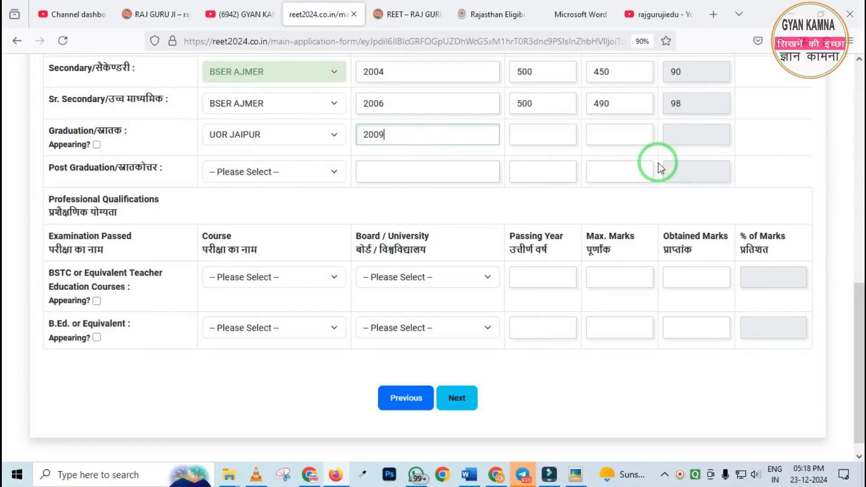
click(516, 136)
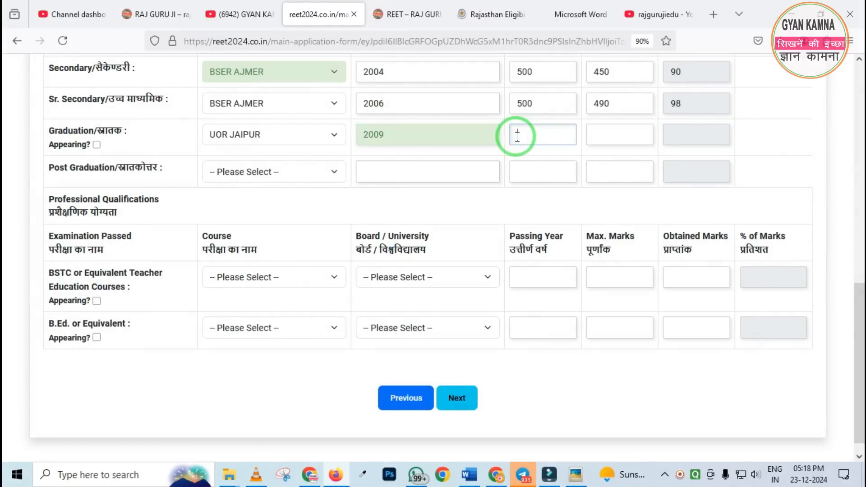
click(599, 131)
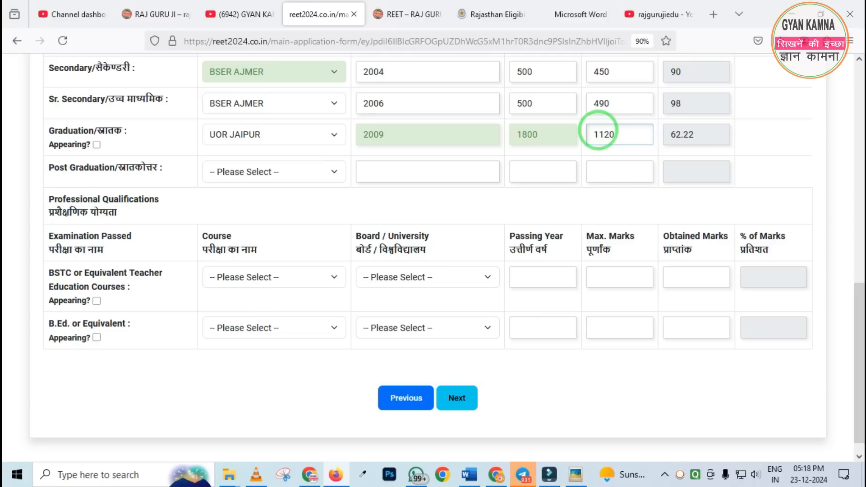
click(257, 184)
Mark BSTC or equivalent as Appearing, enter the roll or enrolment number and set the year to First Year
scroll(244, 194, down, 1)
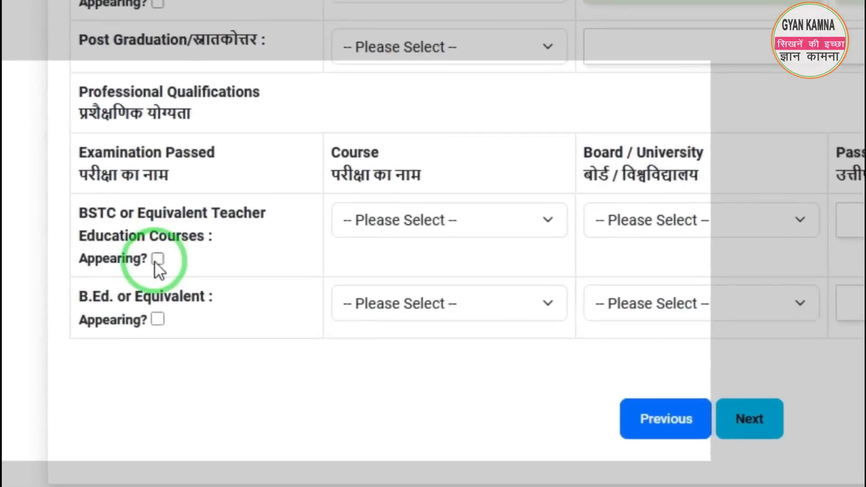
click(97, 283)
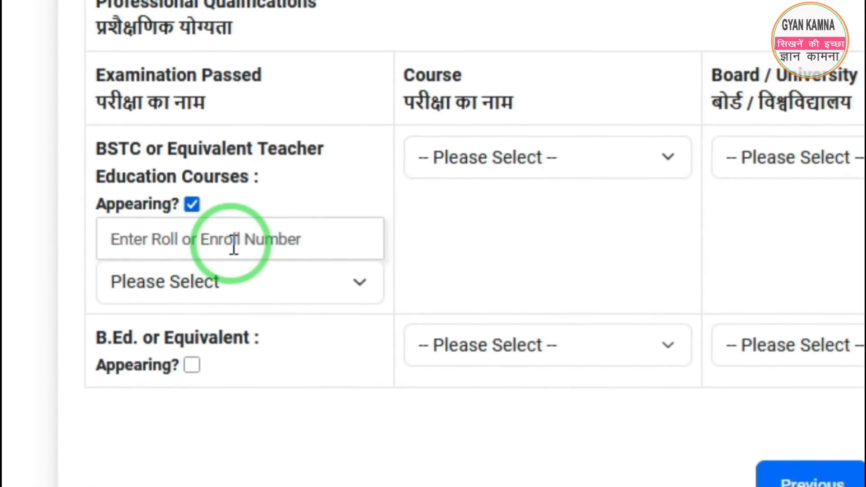
click(235, 246)
text(000)
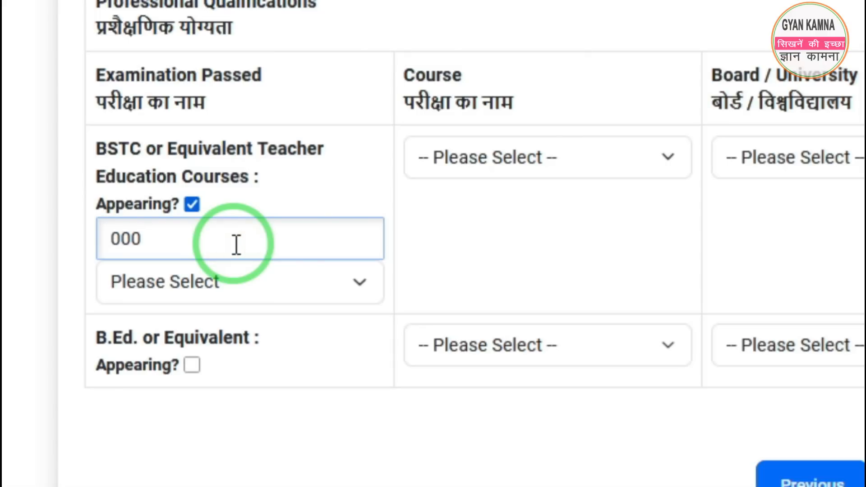
click(235, 270)
click(183, 309)
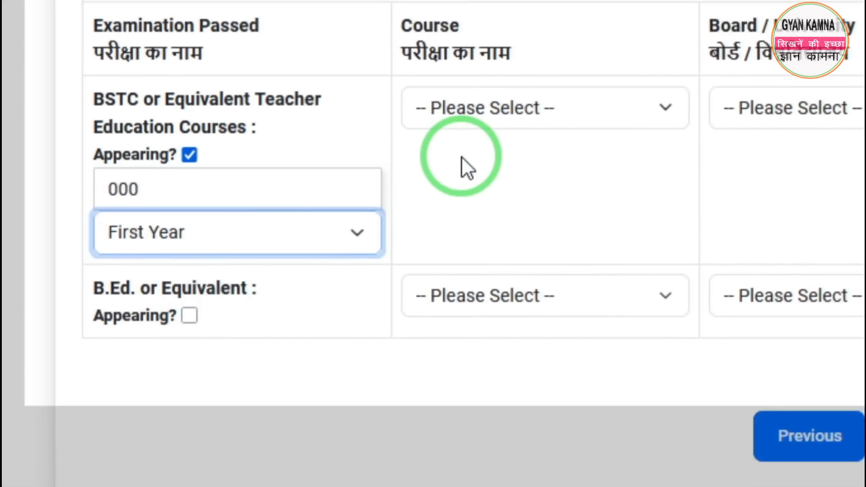
Set the BSTC row's course to D.El.Ed. (2 Years) and its board or university to UOR JAIPUR
click(521, 108)
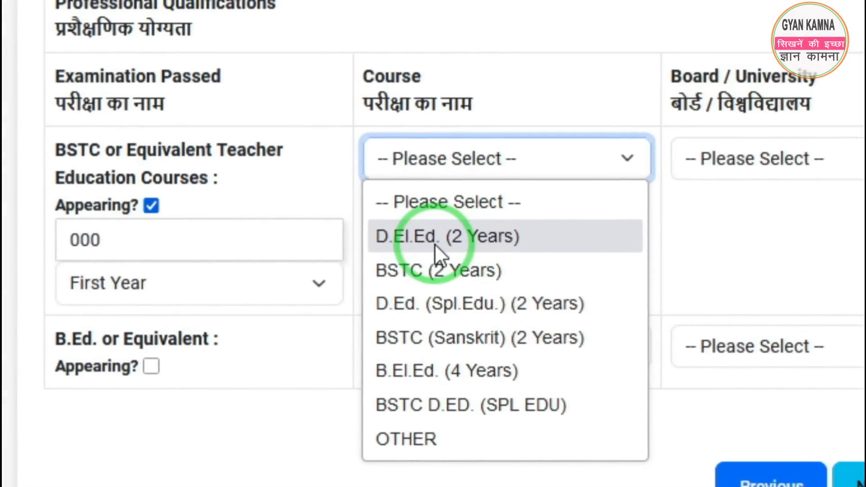
click(435, 244)
click(736, 167)
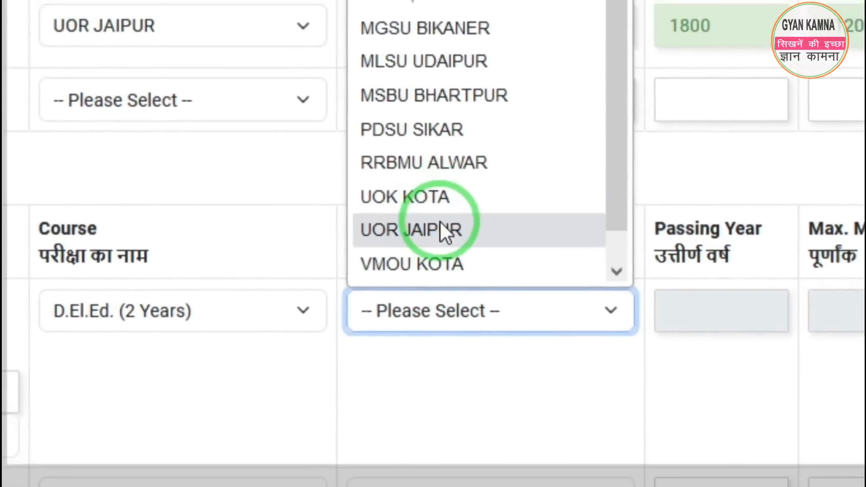
click(519, 167)
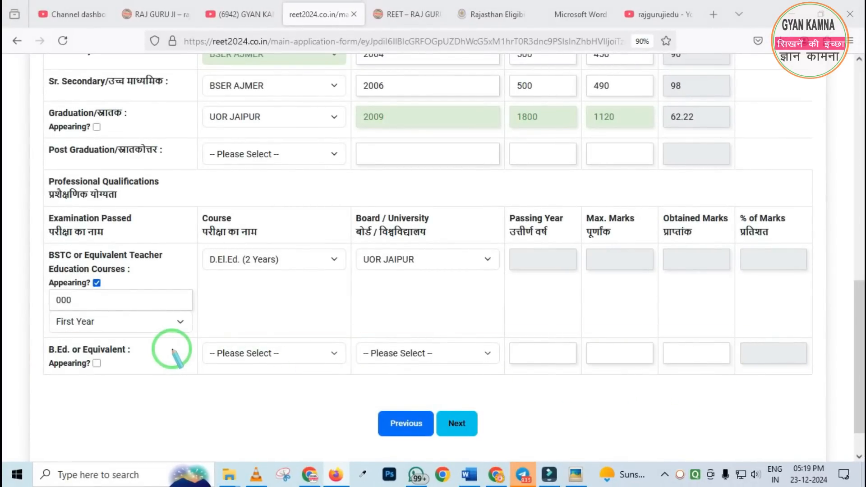
Try to mark B.Ed. or Equivalent as Appearing in addition to BSTC
key(Escape)
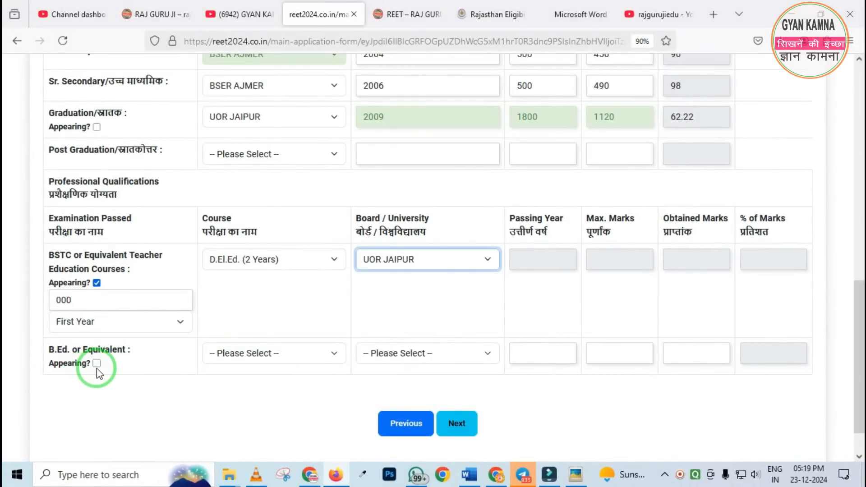
click(96, 363)
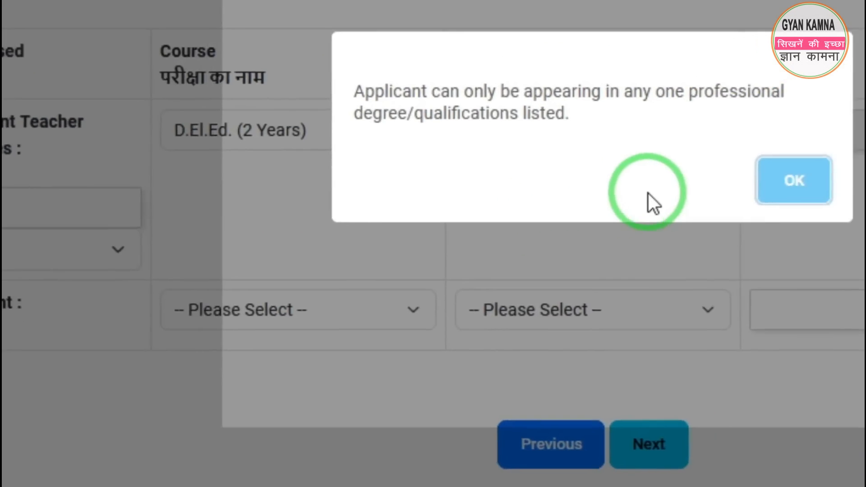
click(544, 231)
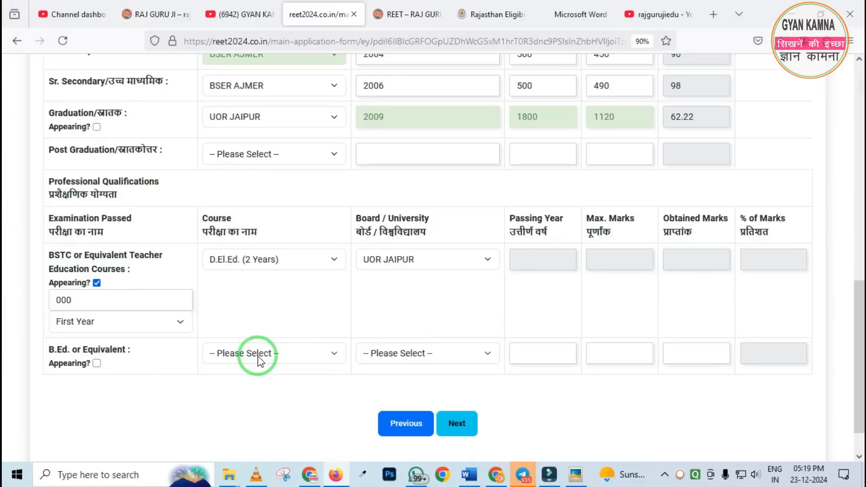
Try B.Ed. (Bachelor of Education) as the B.Ed. row's course and reset the course to Please Select
click(258, 355)
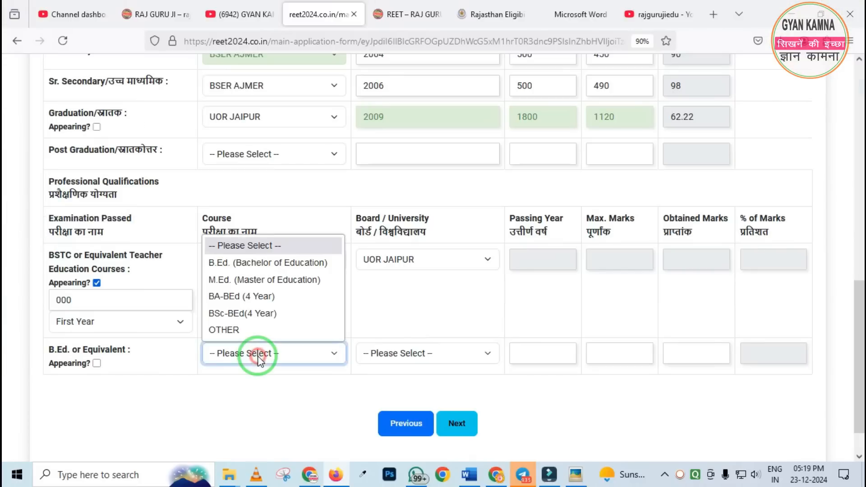
click(265, 270)
click(315, 353)
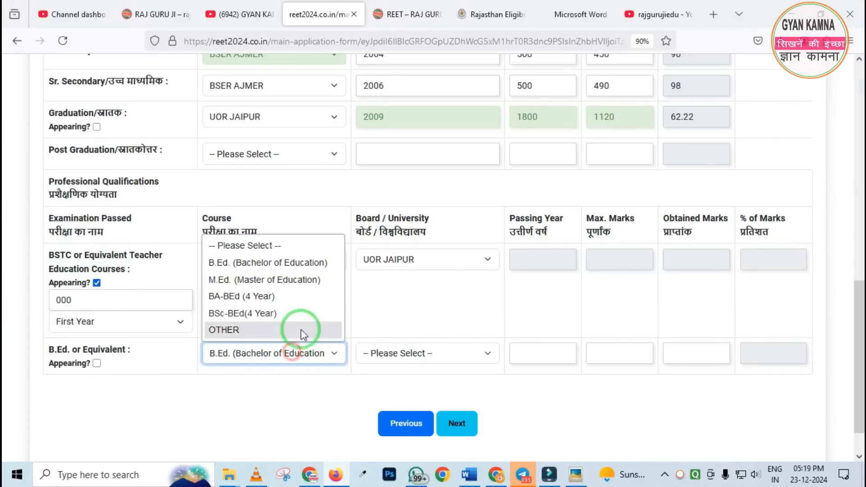
click(251, 245)
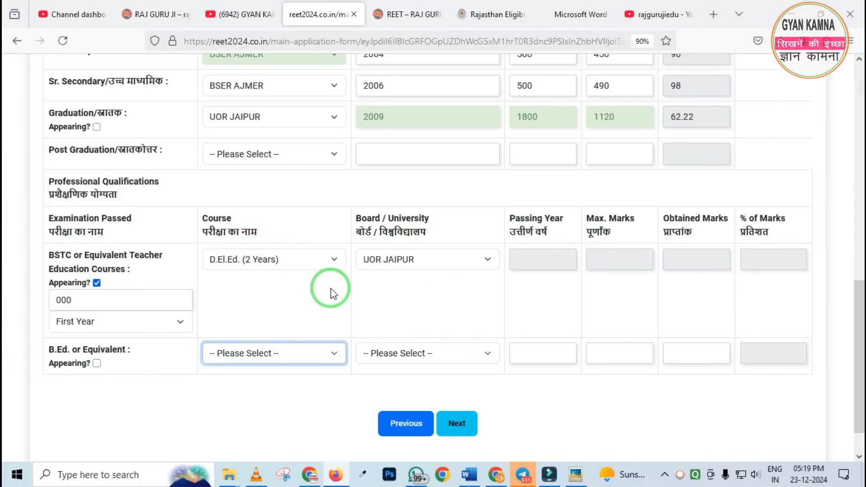
Submit the qualifications section and proceed to the Upload Images section
key(ctrl+2)
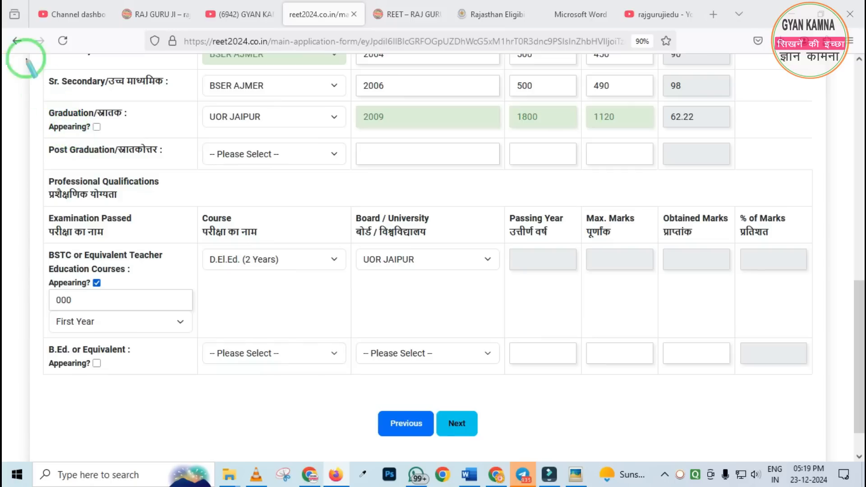
drag(22, 61, 333, 410)
key(Escape)
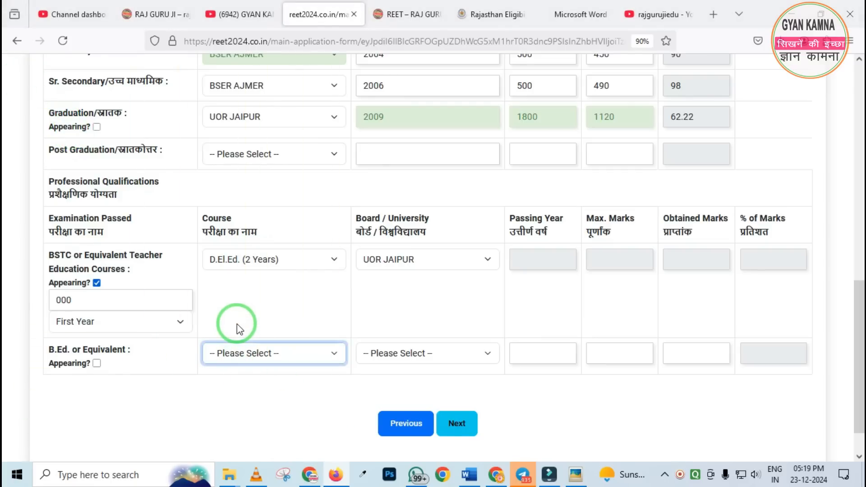
click(456, 426)
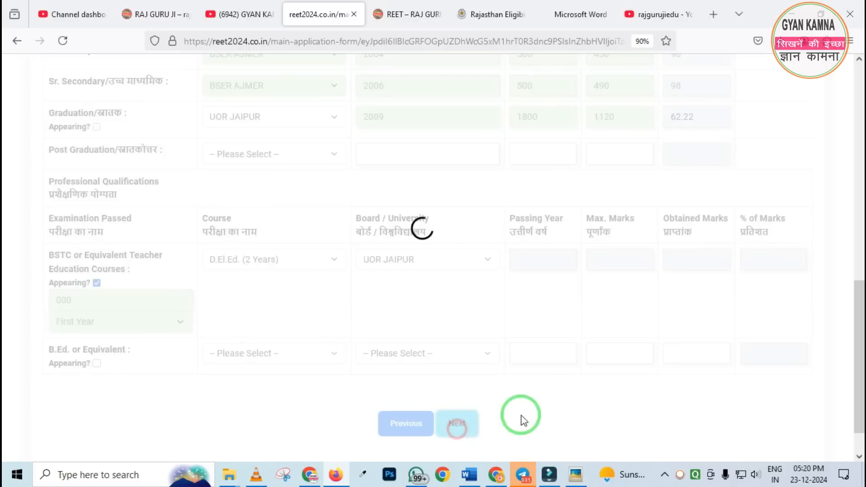
scroll(399, 289, up, 5)
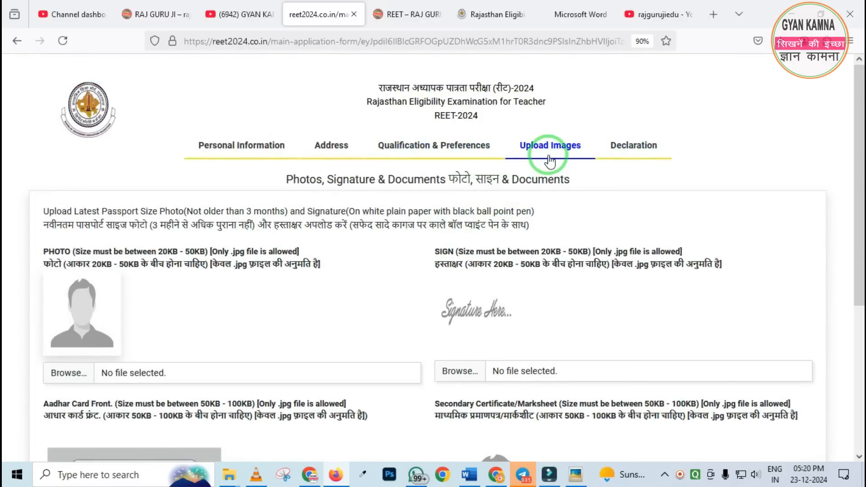
Choose P48KB.jpg from the Photo folder as the applicant's passport-size photo
scroll(395, 215, down, 3)
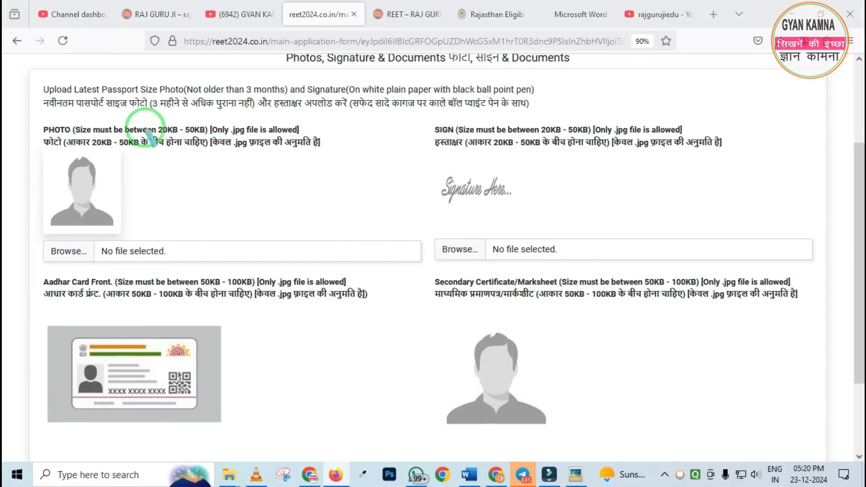
mouse_move(126, 110)
mouse_down()
mouse_move(213, 149)
mouse_move(343, 156)
mouse_up()
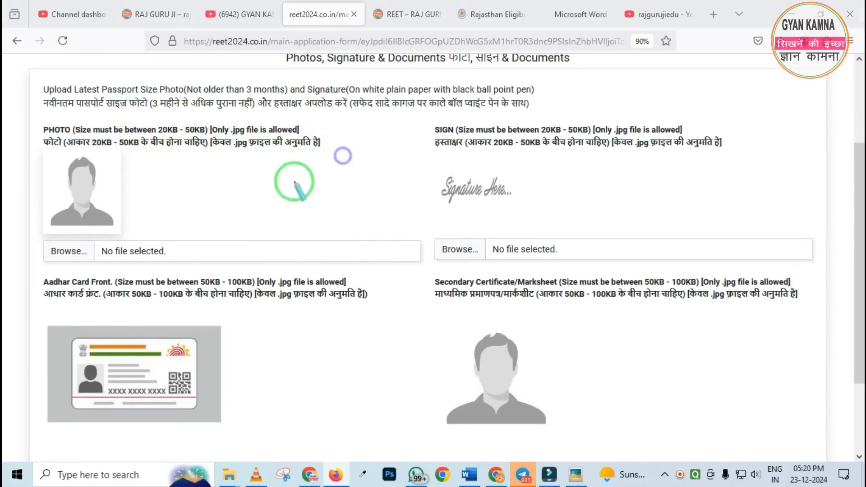
drag(11, 221, 148, 270)
right_click(133, 260)
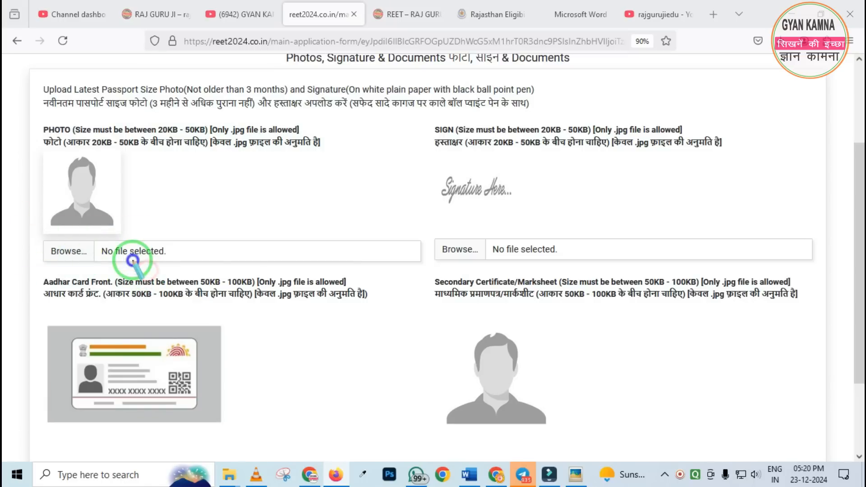
click(61, 251)
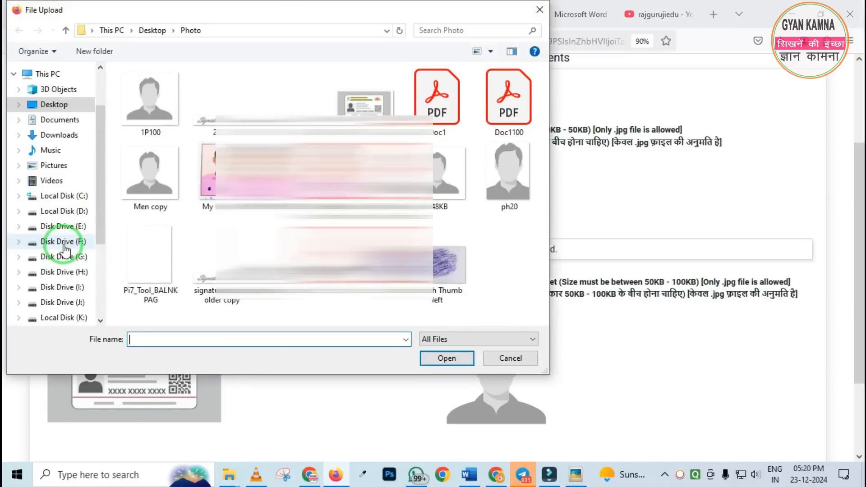
double_click(446, 182)
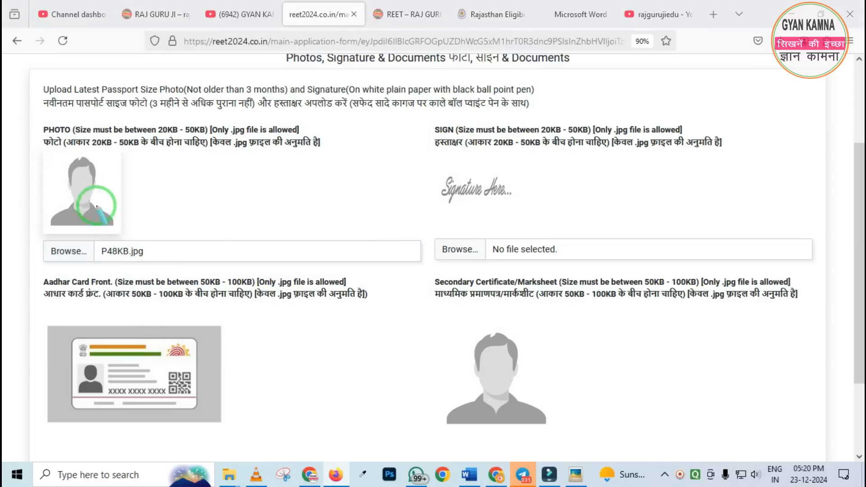
Choose 48KB.jpg from the Photo folder as the applicant's signature image
drag(32, 135, 170, 298)
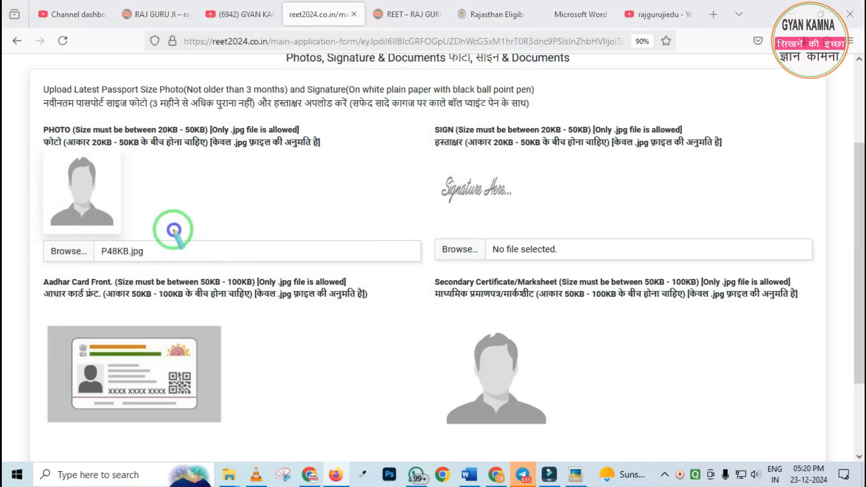
mouse_move(17, 151)
mouse_down()
mouse_move(170, 243)
mouse_move(208, 248)
mouse_up()
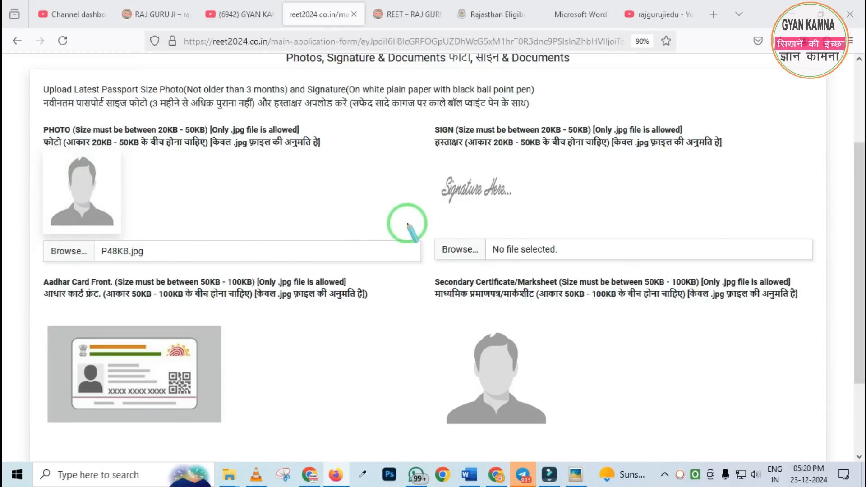
drag(407, 223, 511, 289)
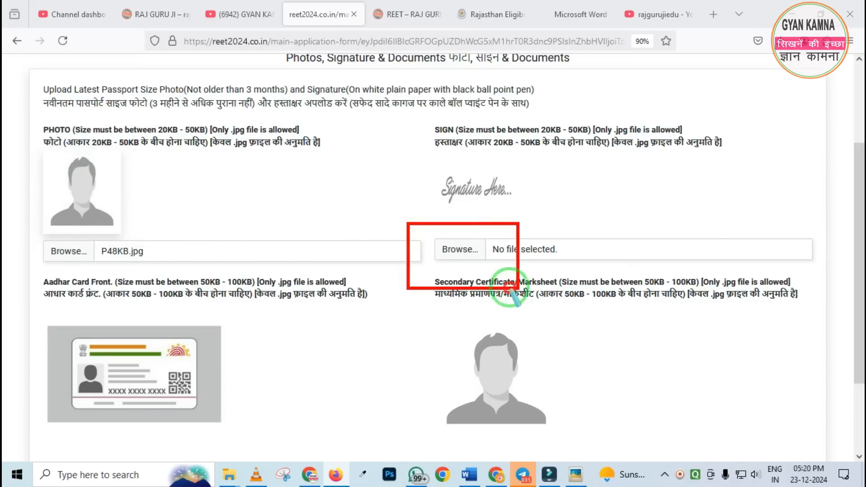
click(455, 252)
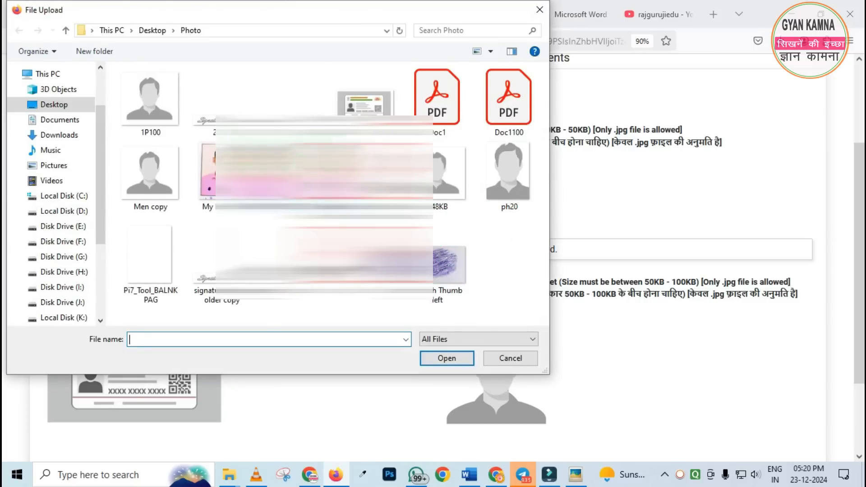
double_click(291, 124)
Examine the file size and format requirements for the Aadhar Card Front and Secondary Certificate/Marksheet uploads
scroll(239, 261, down, 3)
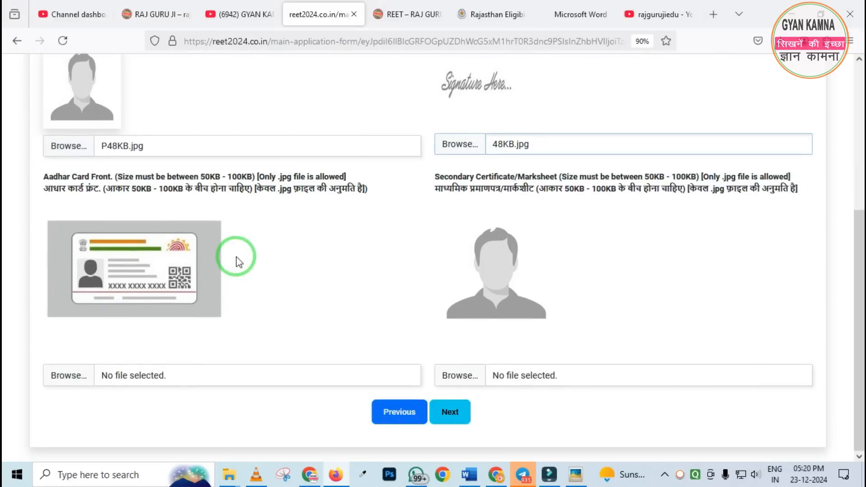
mouse_move(30, 177)
mouse_down()
mouse_move(145, 296)
mouse_move(347, 363)
mouse_up()
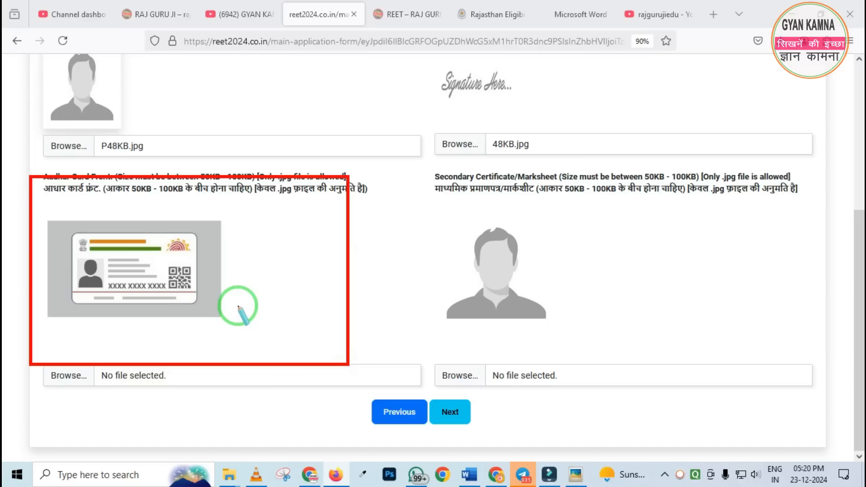
right_click(250, 269)
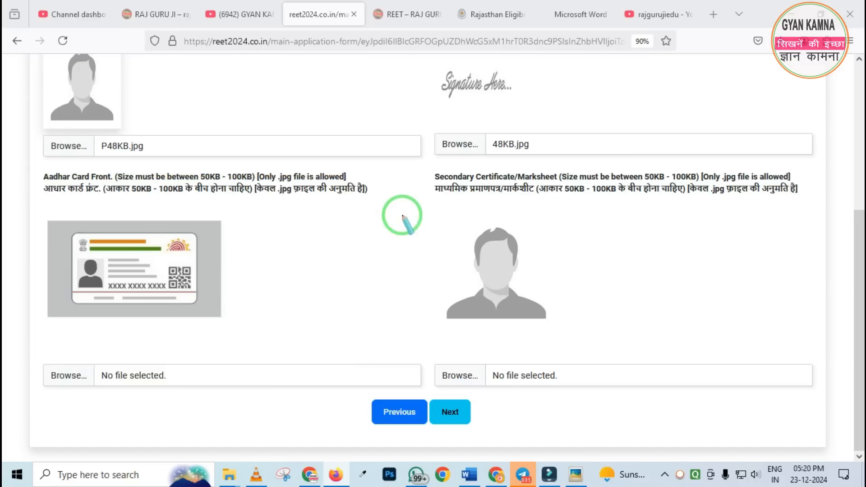
mouse_move(423, 157)
mouse_down()
mouse_move(681, 360)
mouse_move(843, 387)
mouse_up()
right_click(398, 244)
mouse_move(167, 165)
mouse_down()
mouse_move(242, 200)
mouse_move(326, 211)
mouse_up()
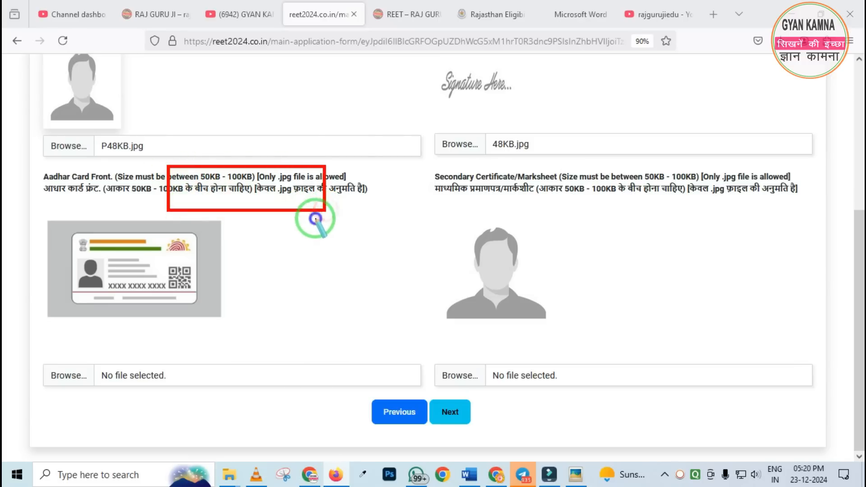
right_click(315, 219)
drag(273, 184, 319, 219)
right_click(289, 219)
key(Escape)
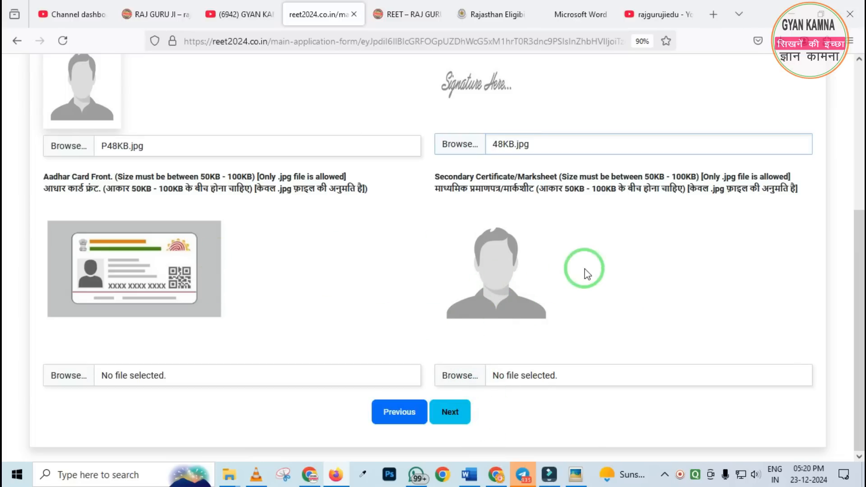
key(ctrl+2)
drag(442, 211, 576, 354)
right_click(460, 273)
key(Escape)
Continue to the Declaration section and accept all three candidate declarations
click(459, 413)
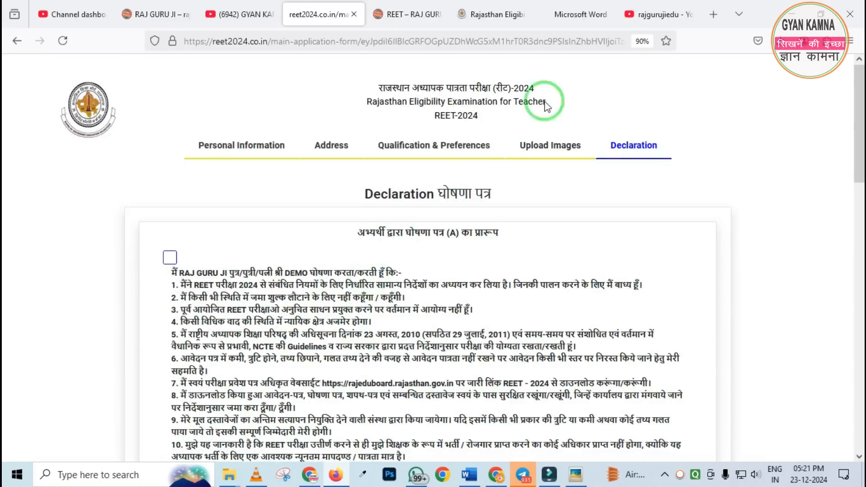
scroll(697, 195, down, 5)
scroll(180, 203, up, 4)
click(170, 197)
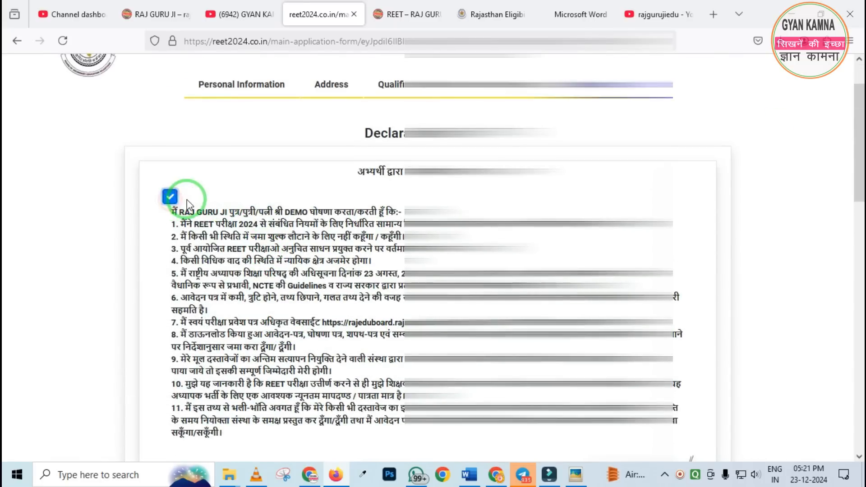
scroll(190, 217, down, 5)
click(157, 408)
scroll(158, 397, down, 10)
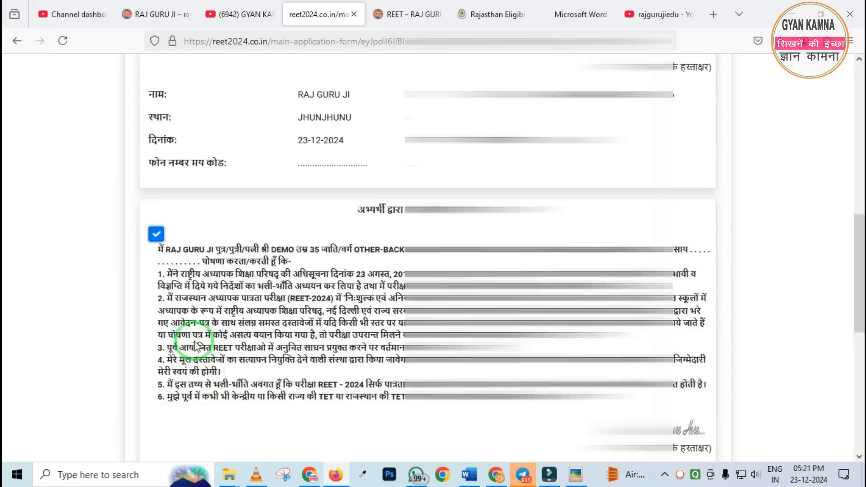
click(154, 381)
scroll(215, 332, down, 4)
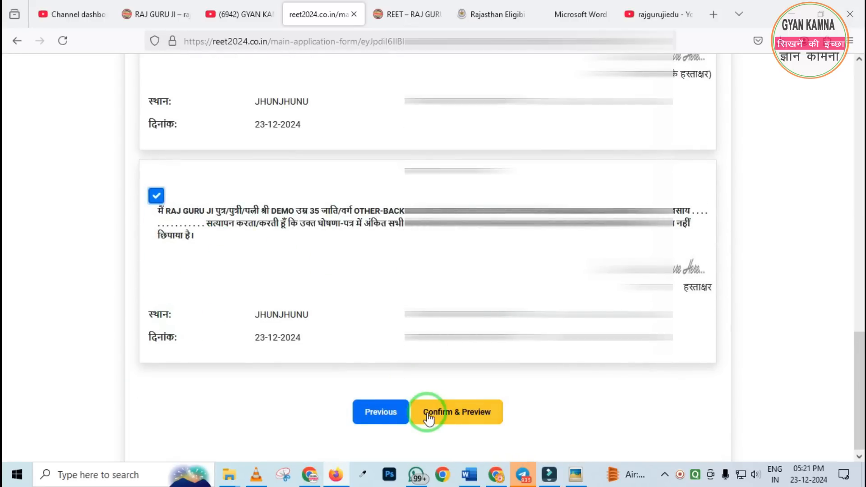
Confirm the application for preview and review the entered details down to the final declaration
click(458, 412)
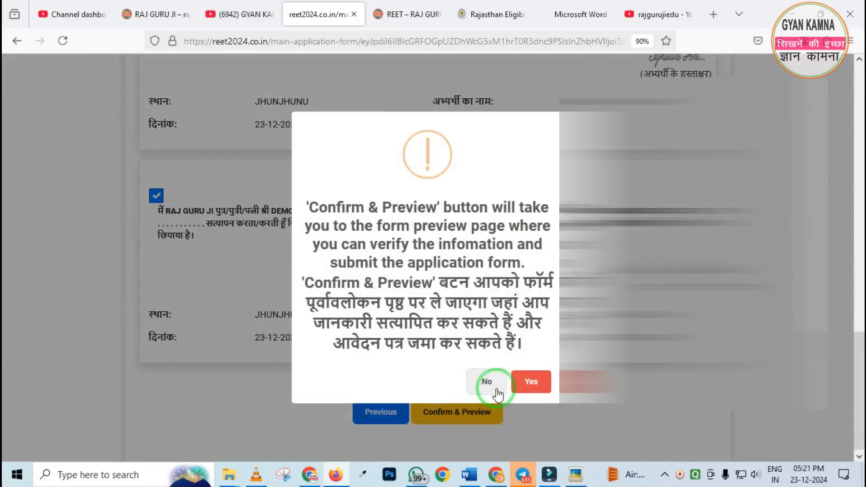
click(527, 381)
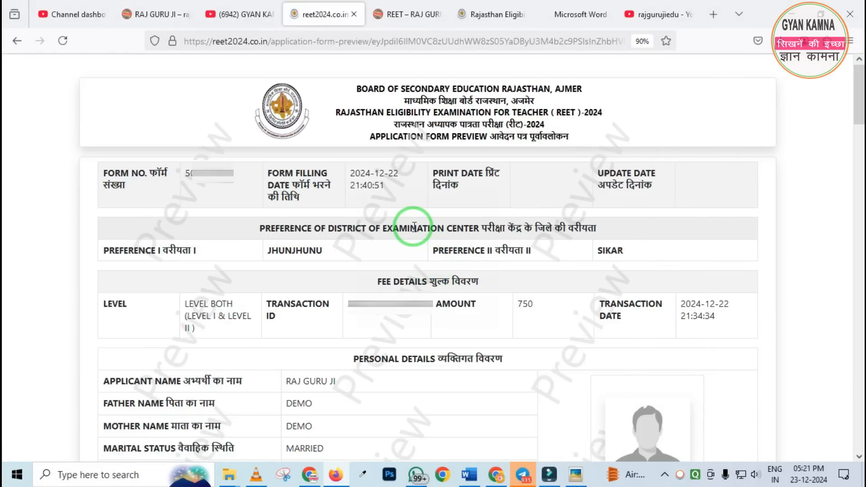
scroll(414, 228, down, 2)
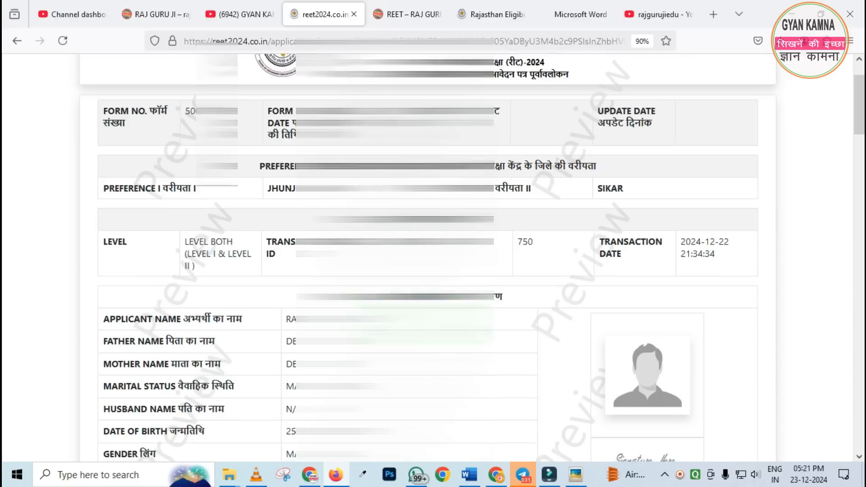
scroll(499, 335, down, 1)
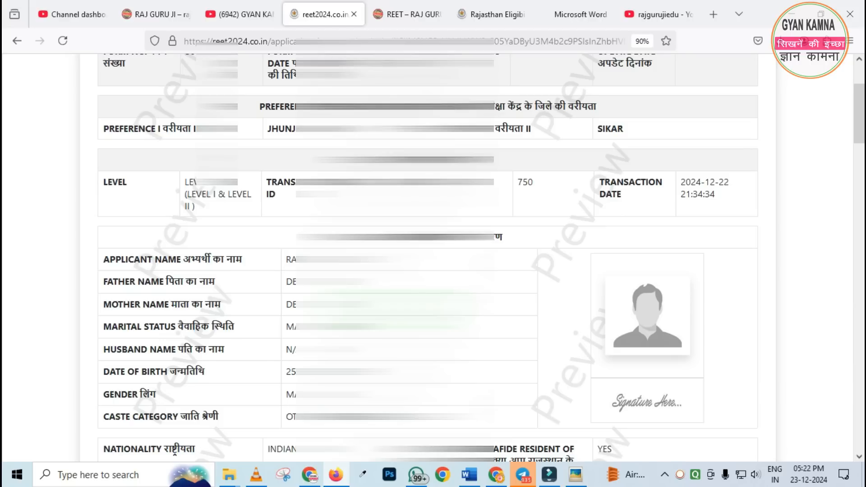
scroll(433, 257, down, 7)
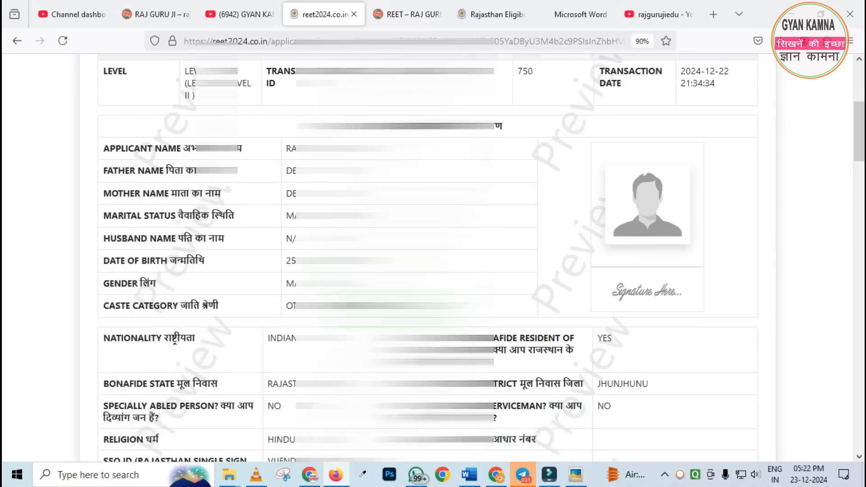
scroll(433, 258, down, 10)
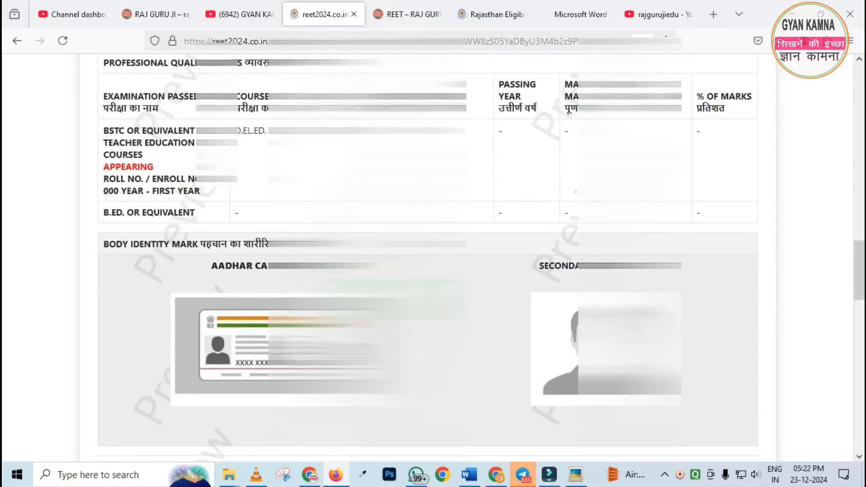
scroll(433, 257, down, 12)
click(412, 431)
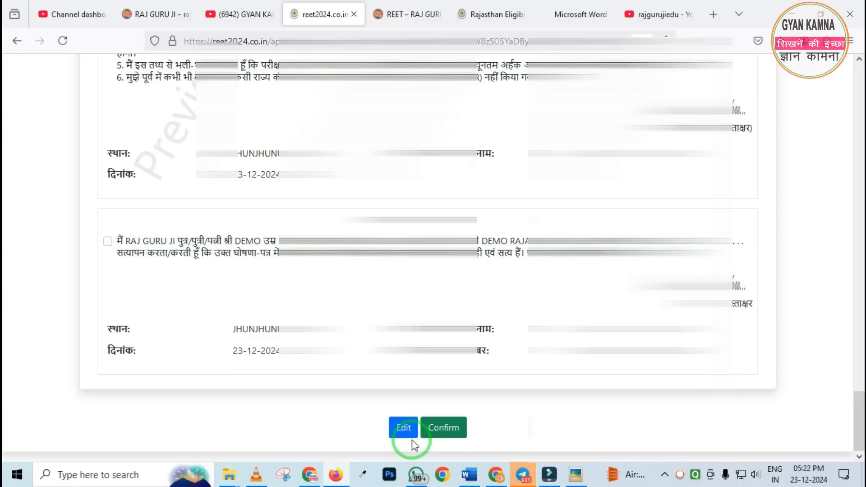
Accept the two candidate declarations and the self-verification (स्व-सत्यापन) statement in the application preview
scroll(412, 444, up, 10)
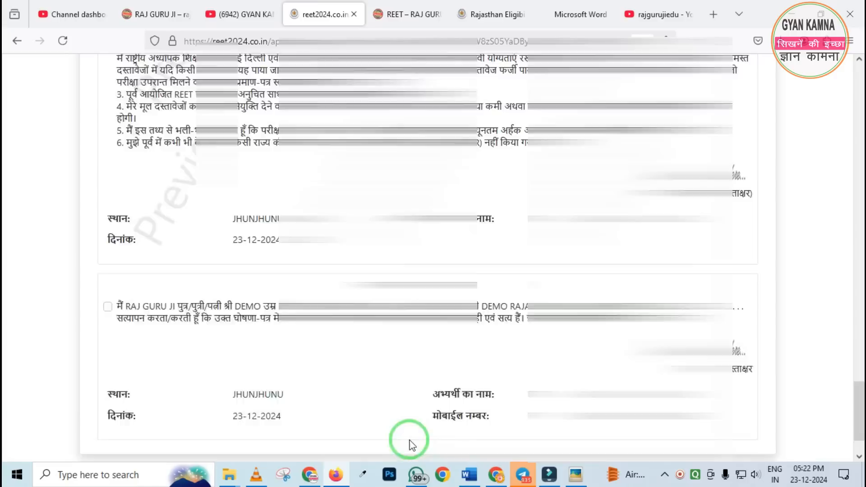
scroll(406, 463, up, 8)
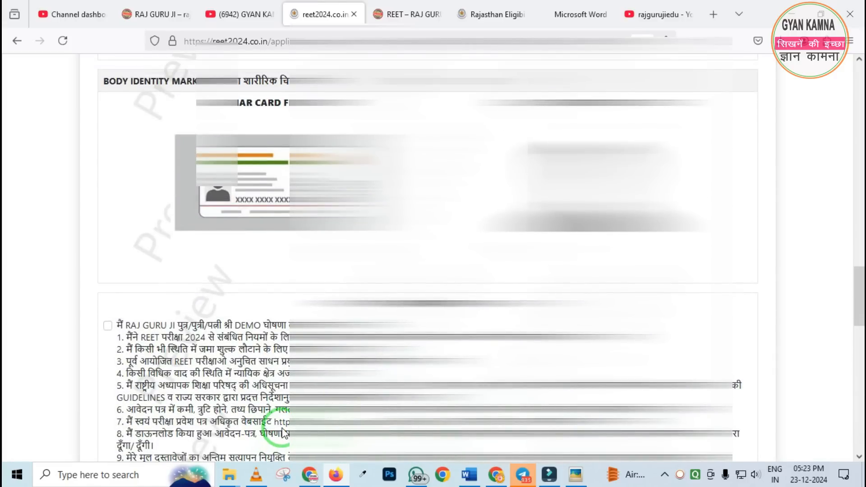
scroll(271, 428, down, 4)
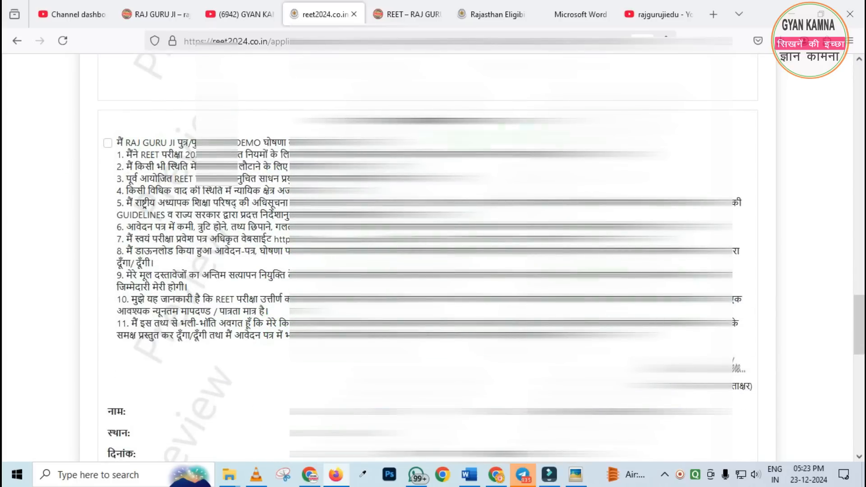
click(107, 143)
scroll(181, 174, down, 8)
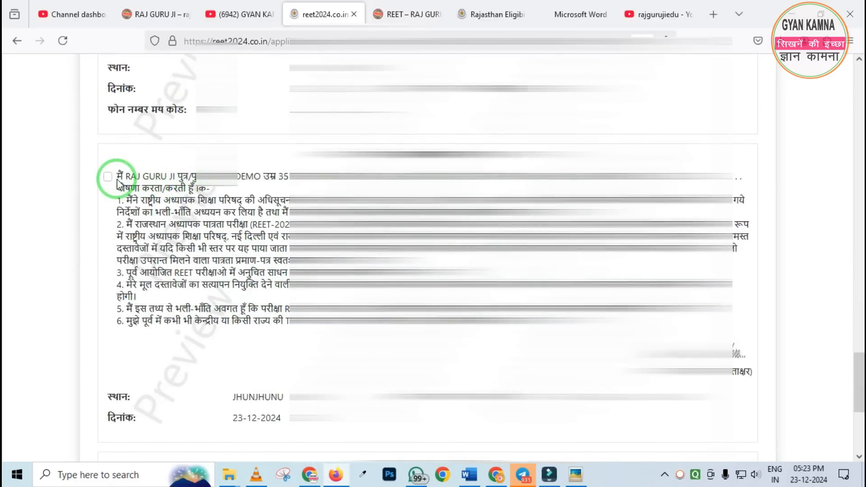
click(109, 177)
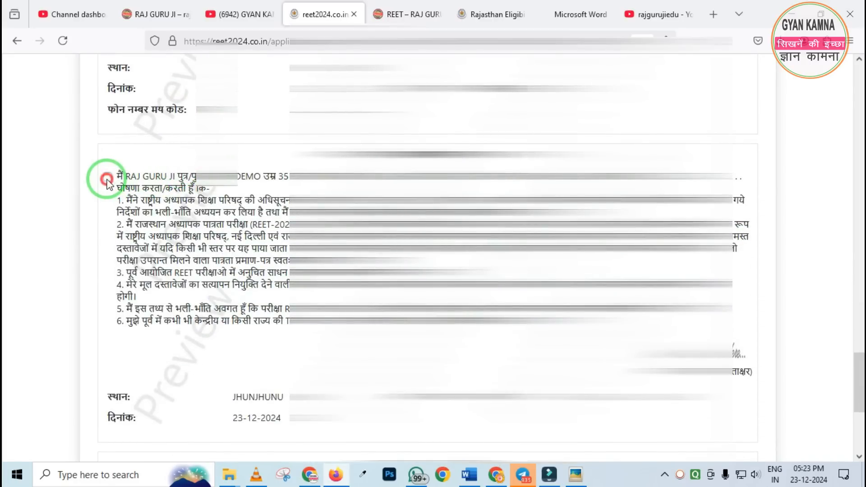
scroll(117, 187, down, 4)
click(107, 302)
scroll(180, 269, down, 1)
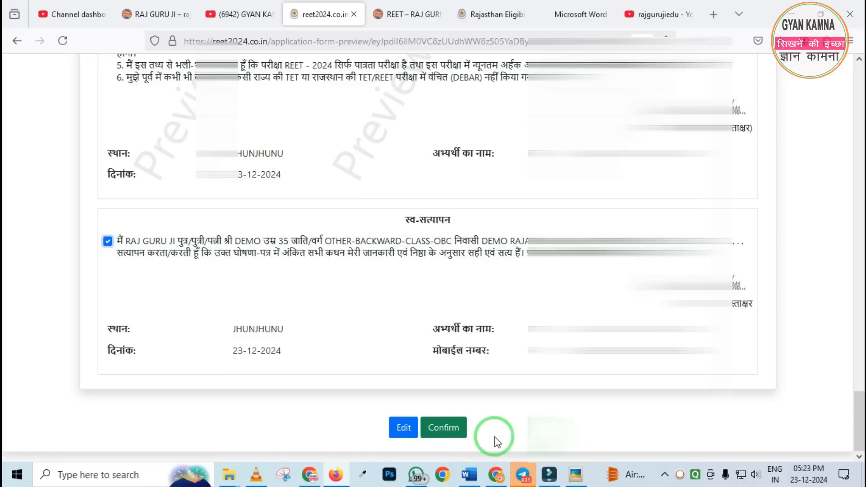
Switch to the rajguruji.com REET 2024 page and examine its quick links, latest updates and important documents
scroll(496, 437, up, 10)
scroll(433, 257, up, 15)
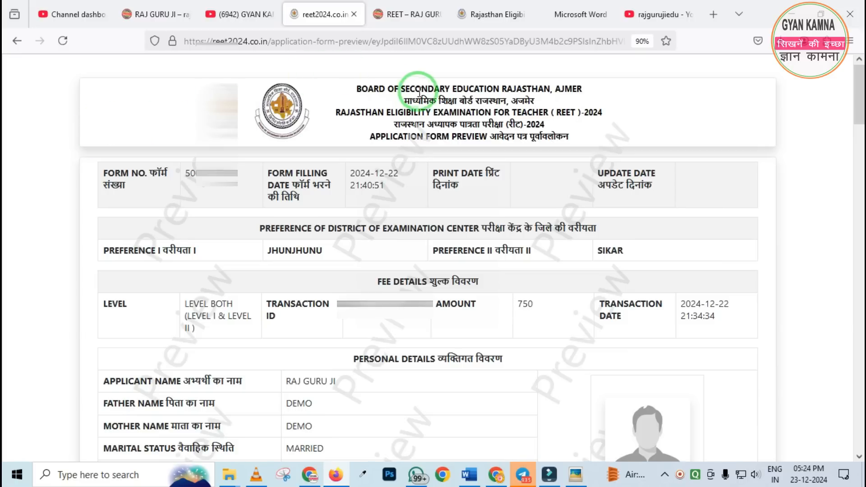
click(401, 15)
scroll(355, 233, up, 5)
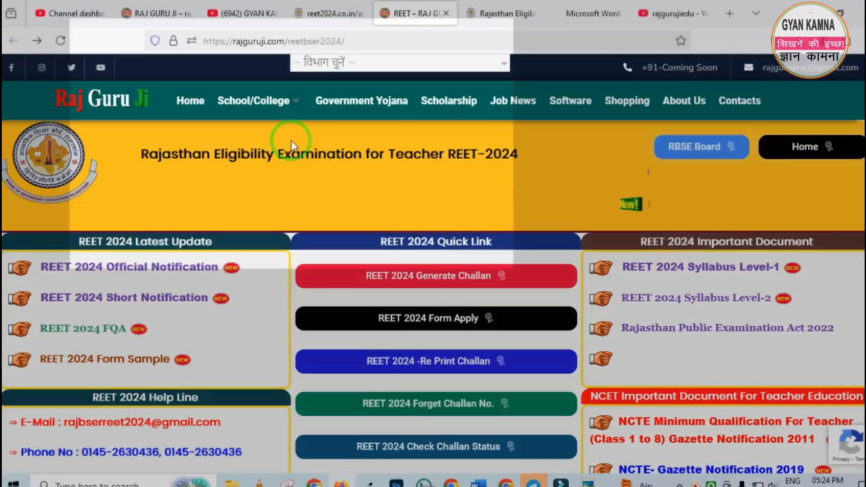
mouse_move(298, 110)
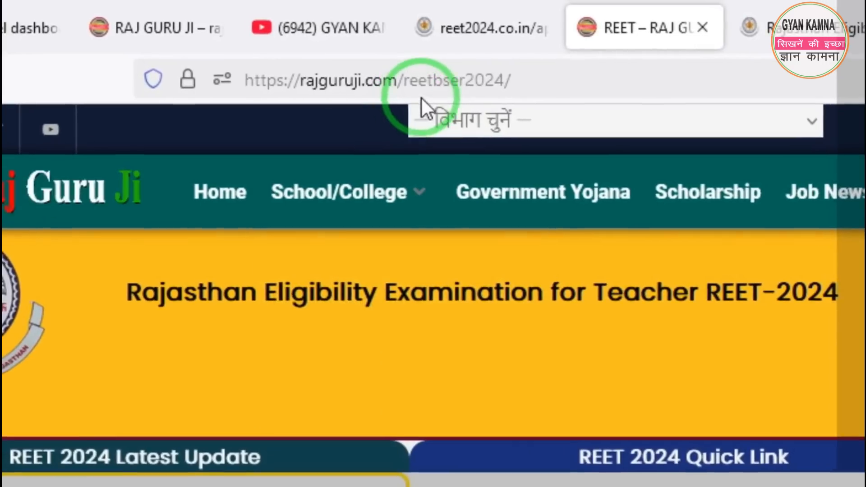
scroll(488, 281, down, 5)
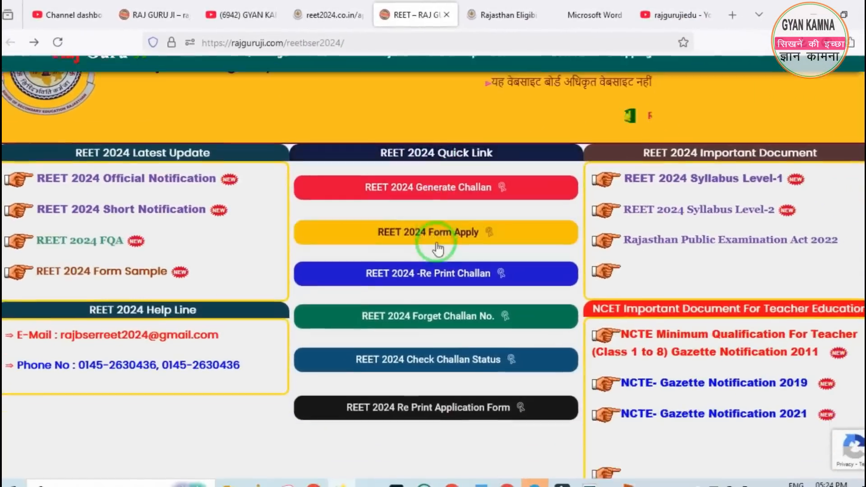
scroll(406, 231, down, 2)
scroll(404, 230, up, 3)
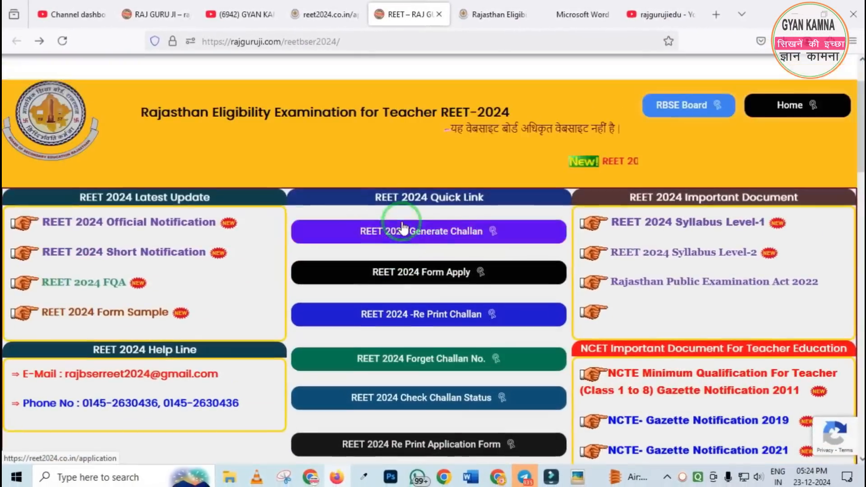
scroll(682, 305, down, 1)
scroll(681, 307, down, 2)
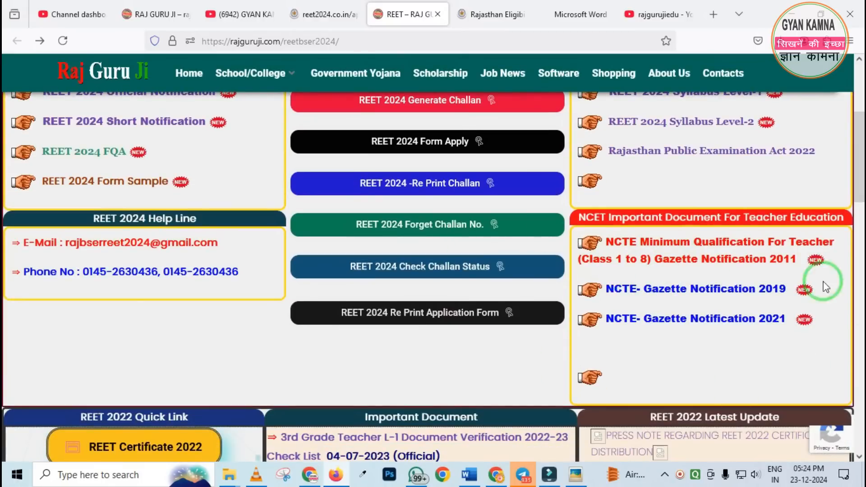
scroll(586, 334, up, 2)
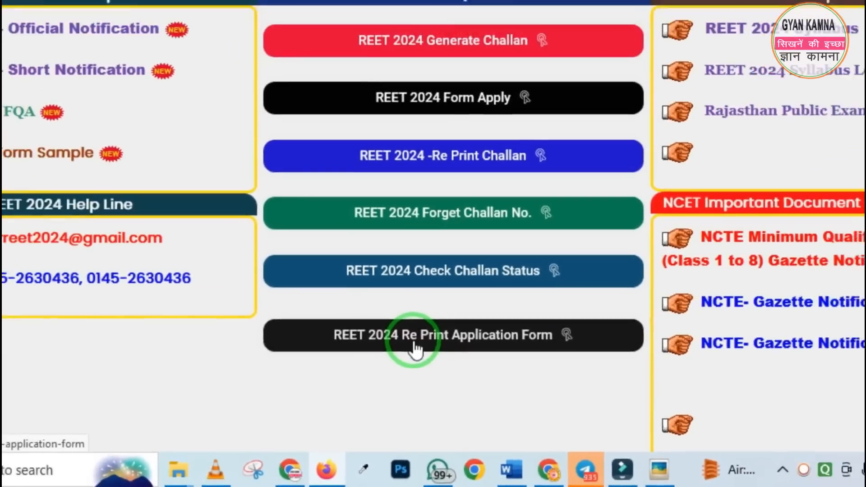
Open the REET 2024 application re-print form, set the level to LEVEL-BOTH, and go back to the REET portal's home page
click(415, 349)
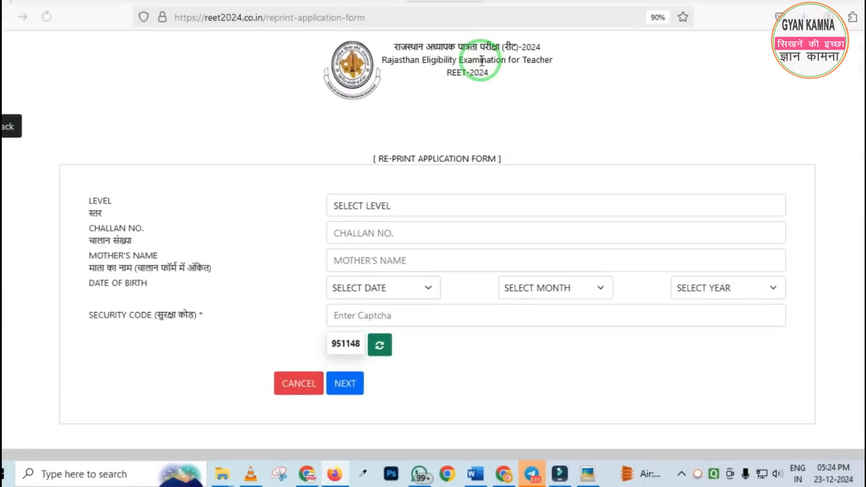
click(367, 217)
click(355, 302)
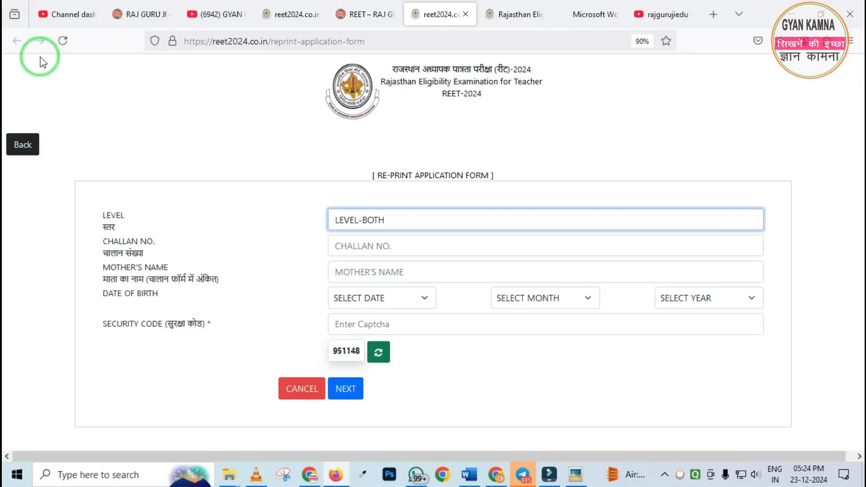
click(26, 156)
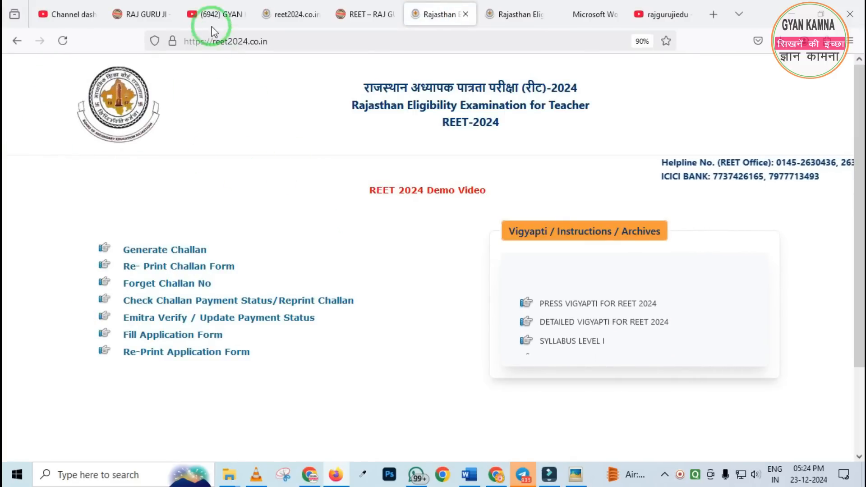
Browse the GYAN KAMNA YouTube channel page and the rajgurujiedu search results for REET 2024 form videos
click(215, 15)
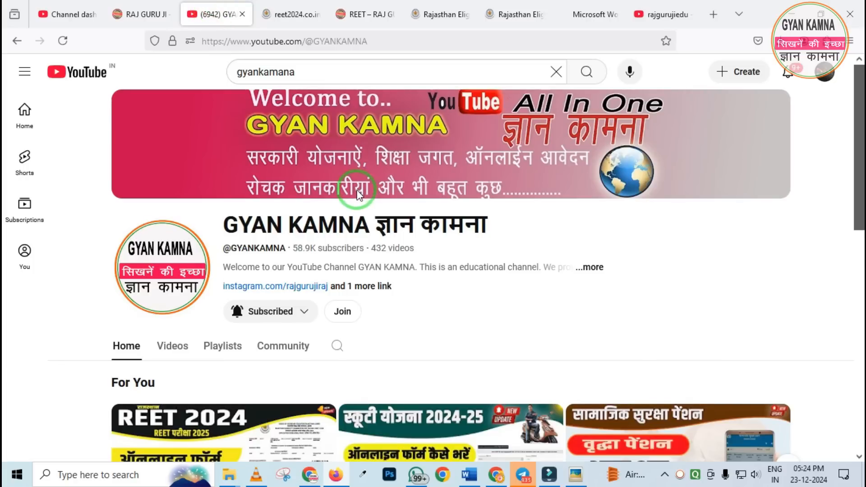
scroll(360, 191, down, 3)
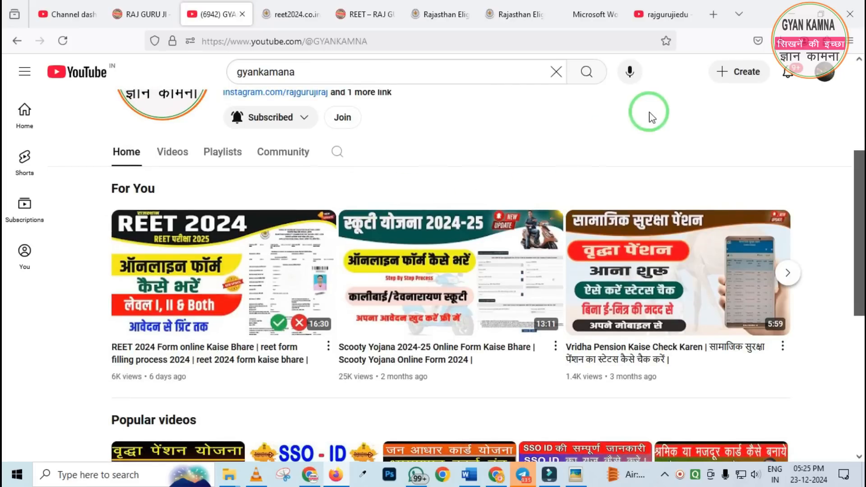
click(665, 25)
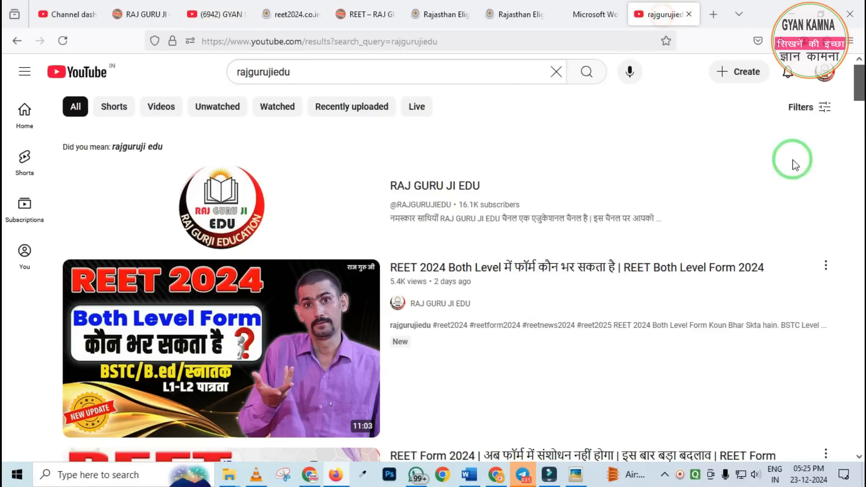
scroll(406, 212, down, 8)
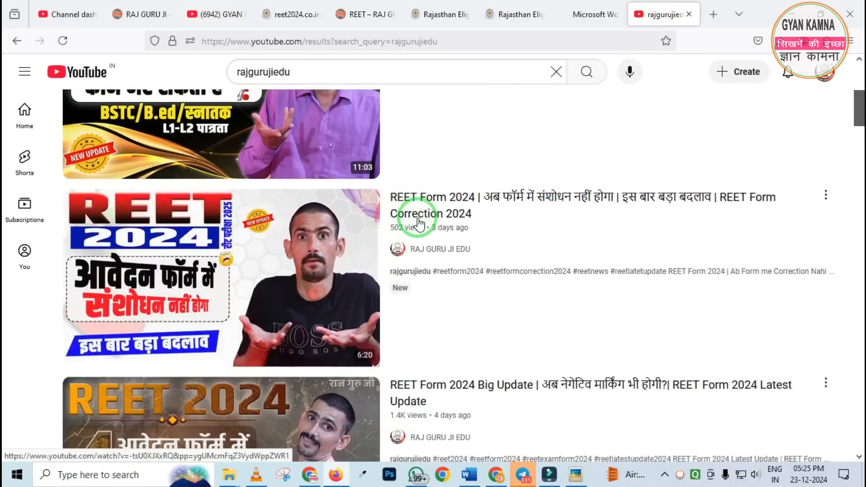
scroll(418, 228, up, 8)
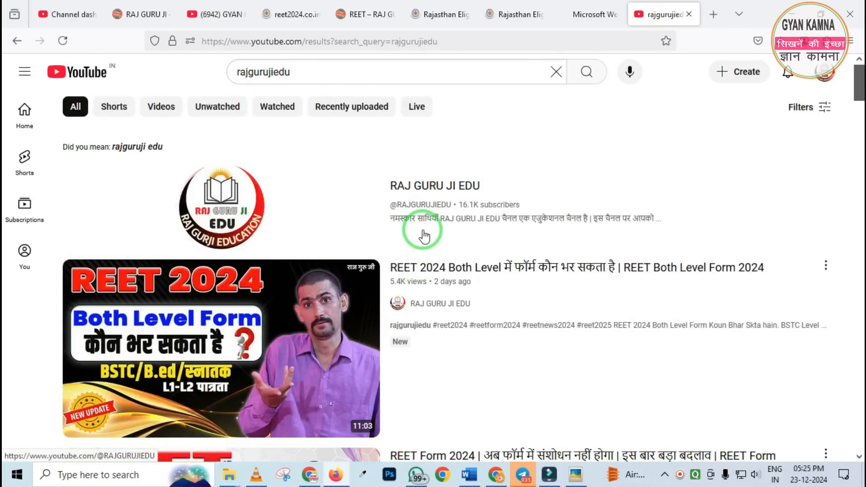
scroll(422, 230, down, 3)
scroll(422, 228, up, 3)
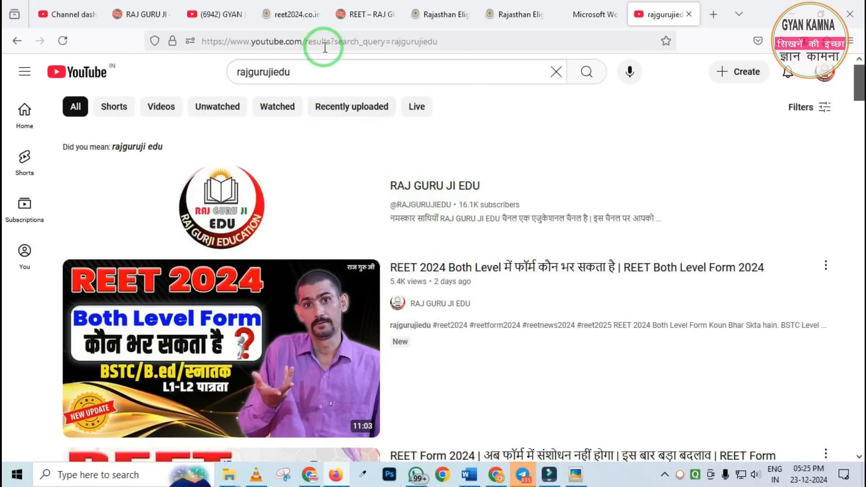
click(218, 14)
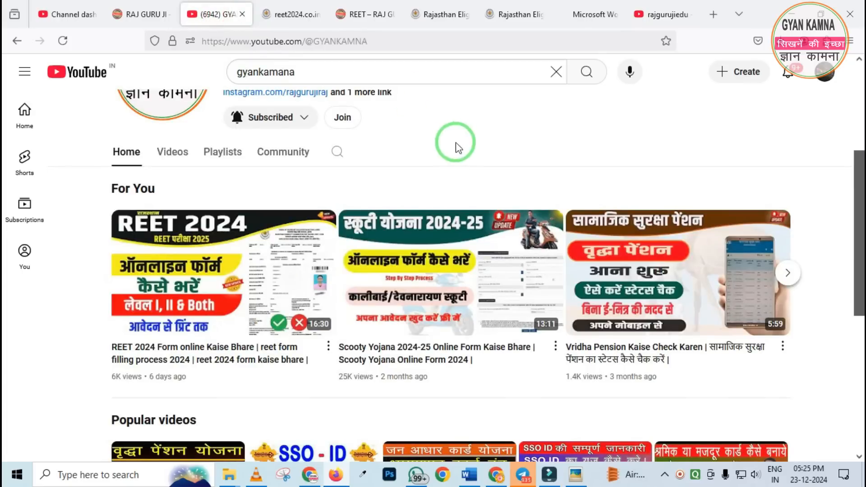
scroll(355, 234, up, 5)
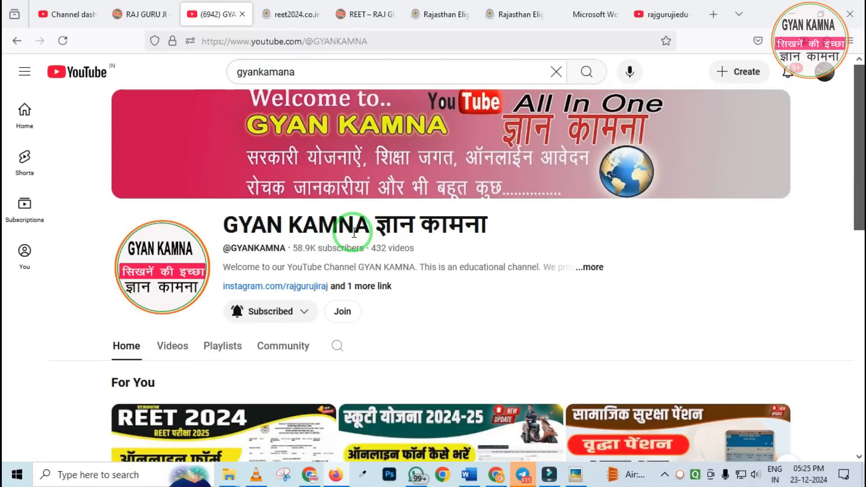
scroll(352, 232, down, 6)
scroll(355, 232, up, 6)
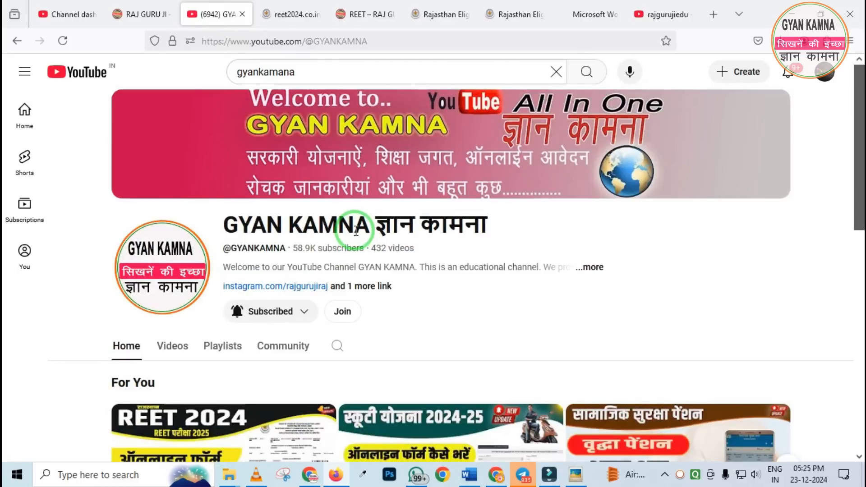